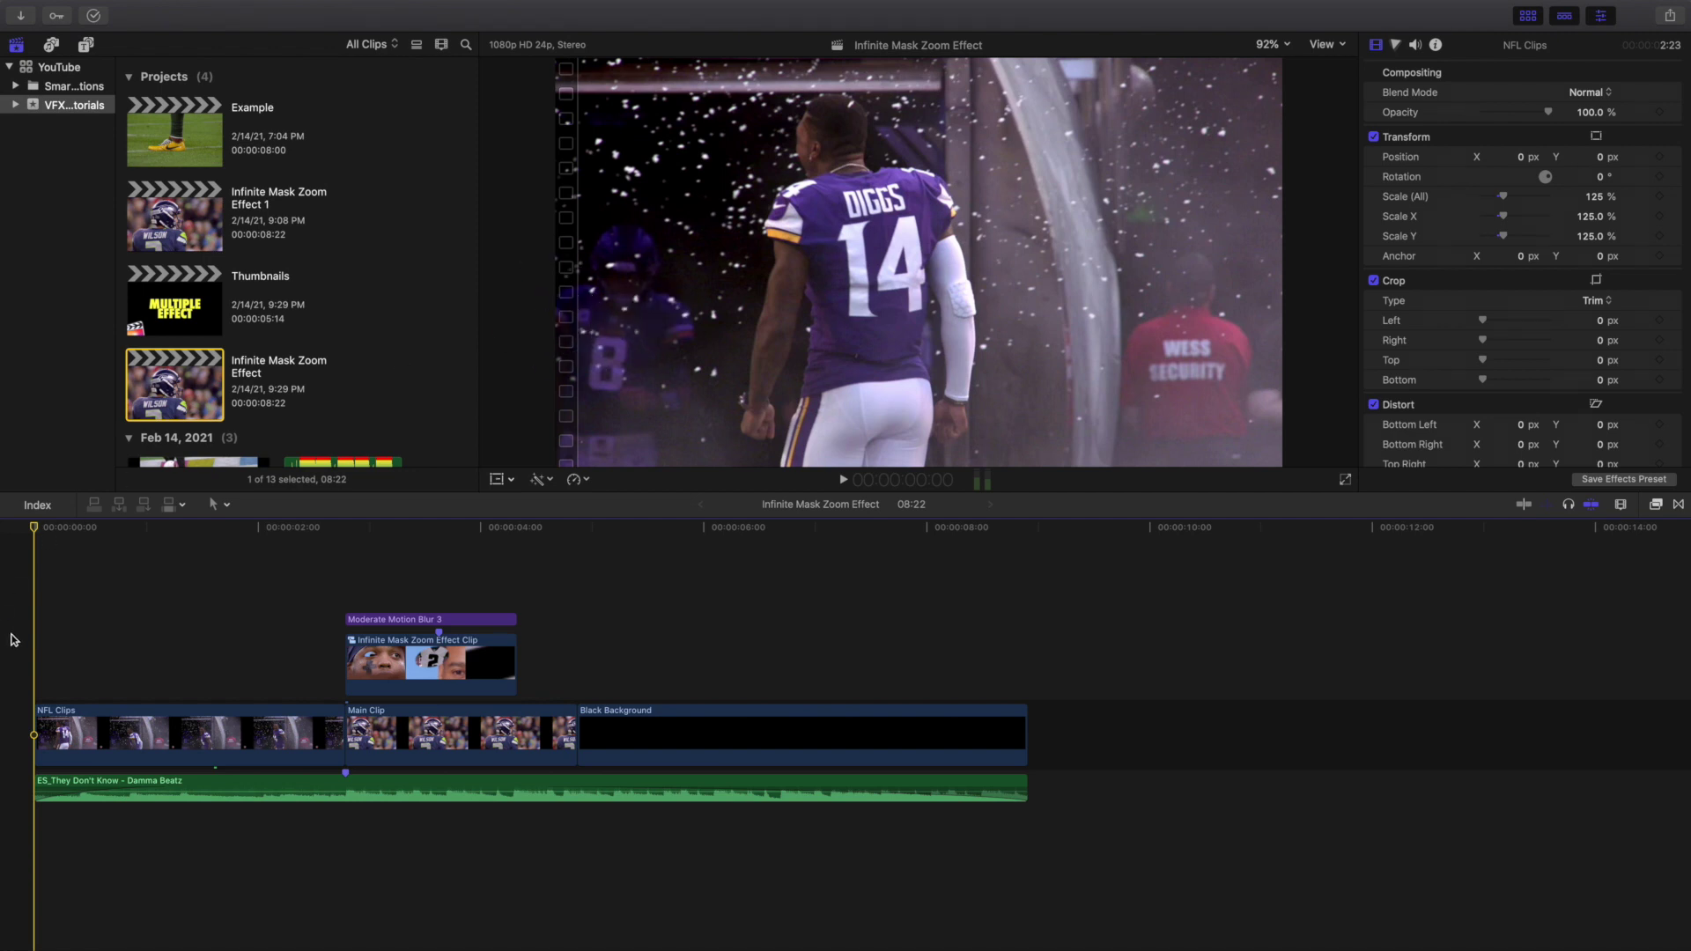
- Play the project twice to review the zoom under Moderate Motion Blur 3
key("space")
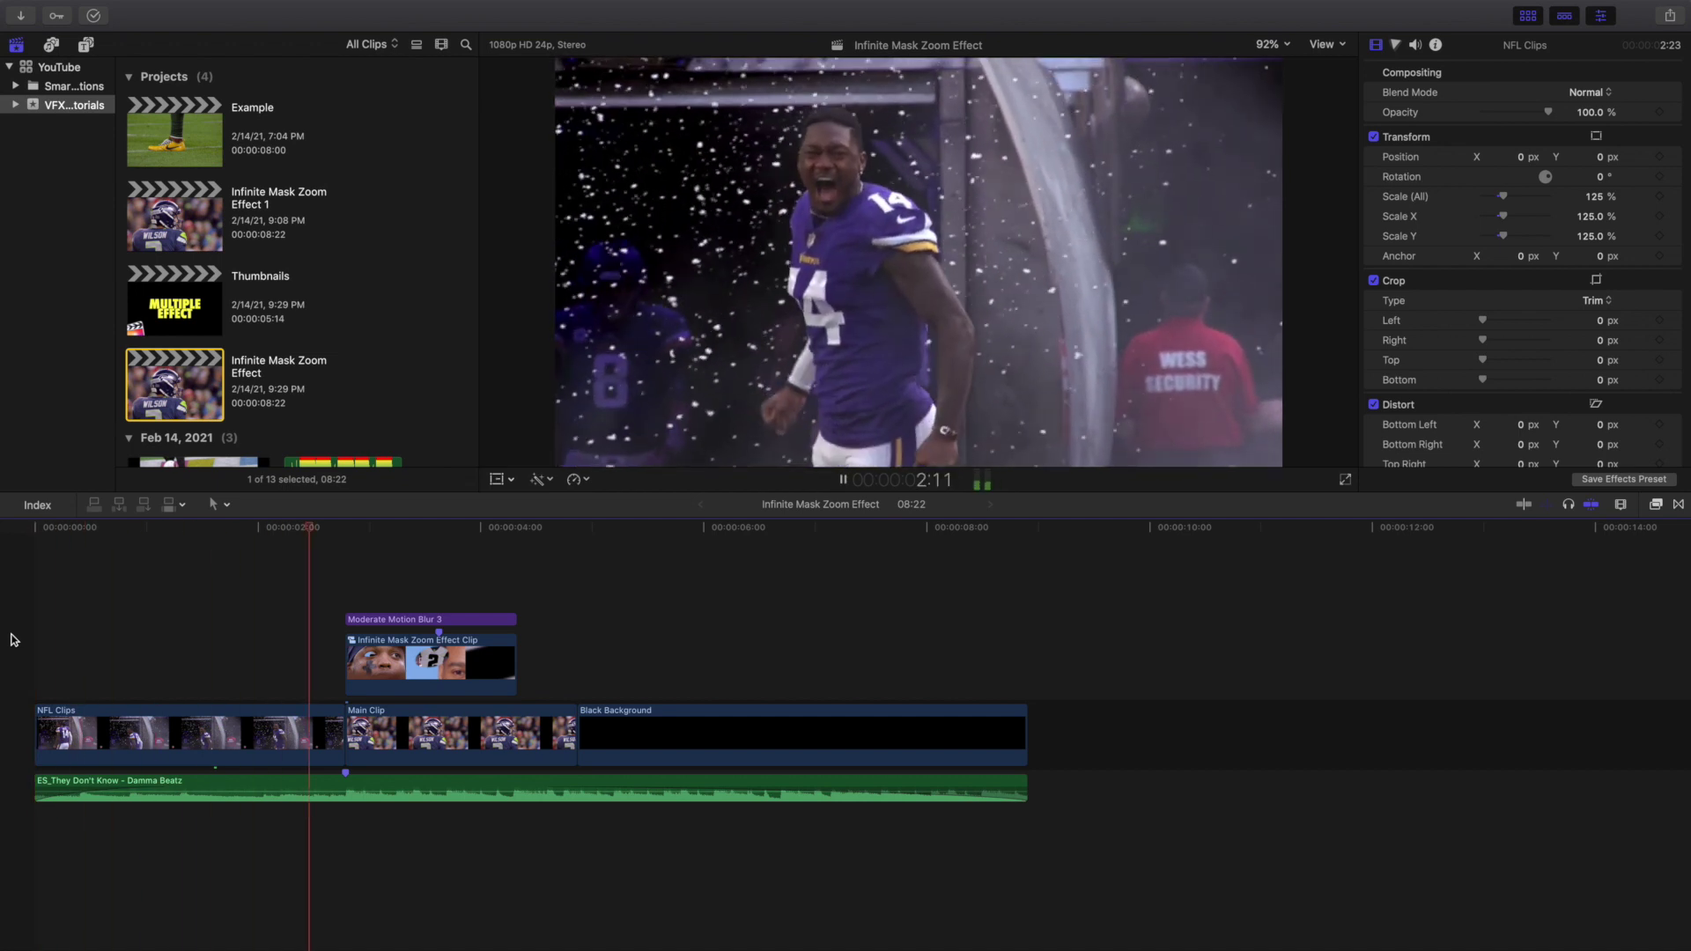
key("space")
key("Home")
key("space")
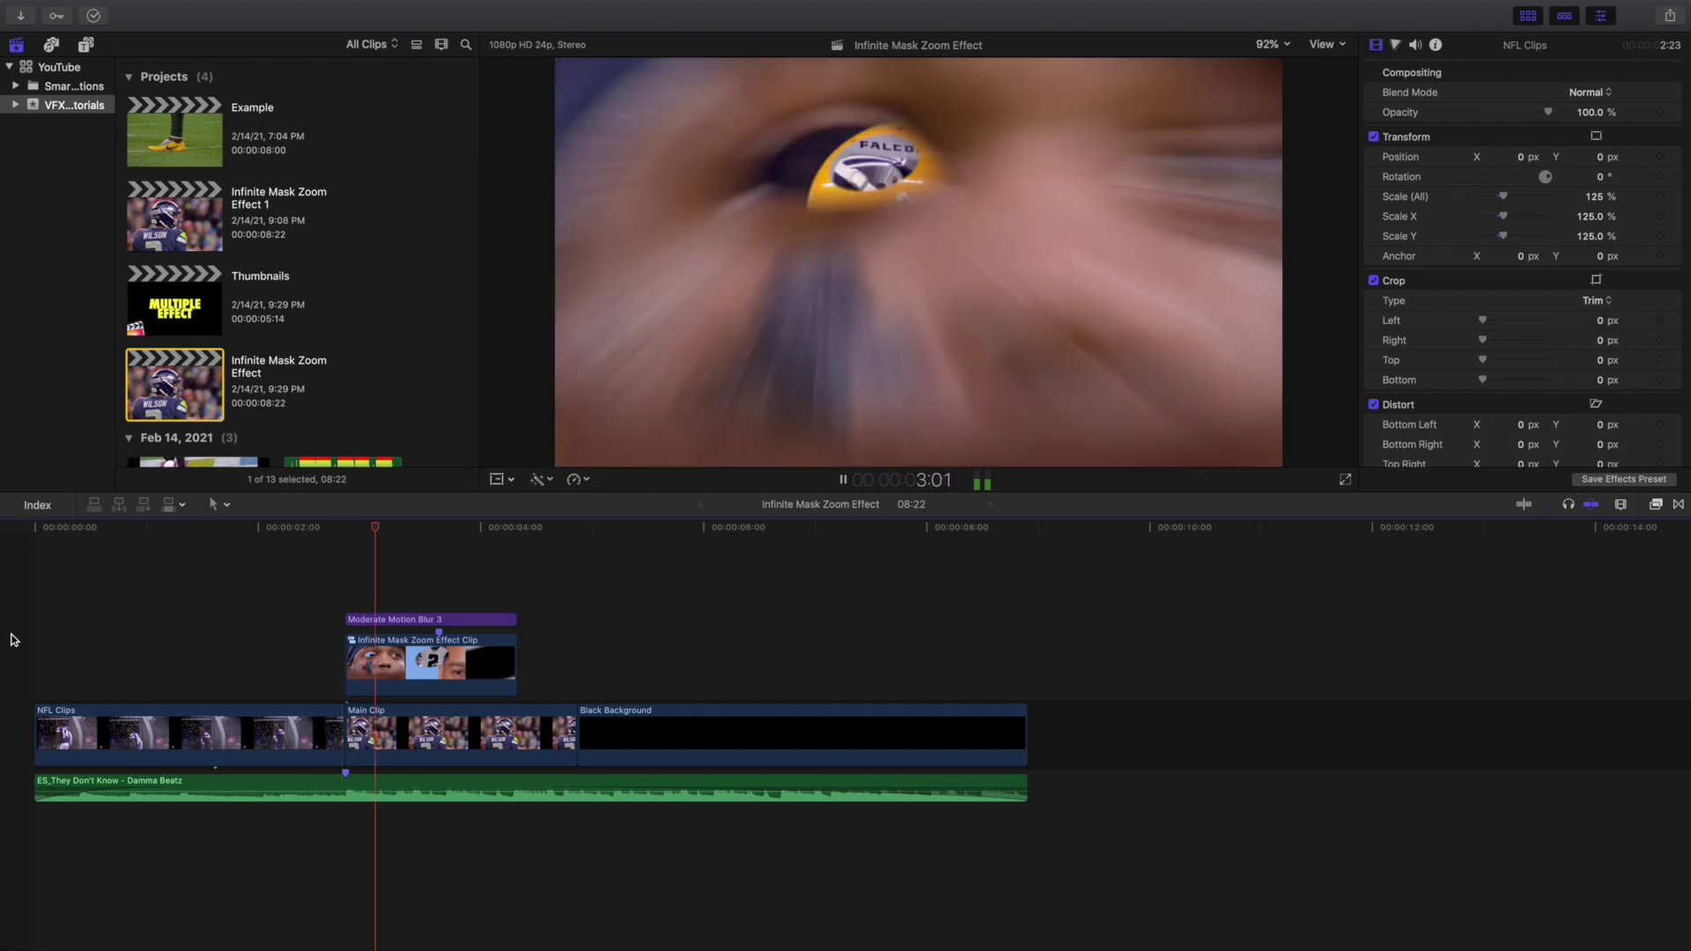
key("space")
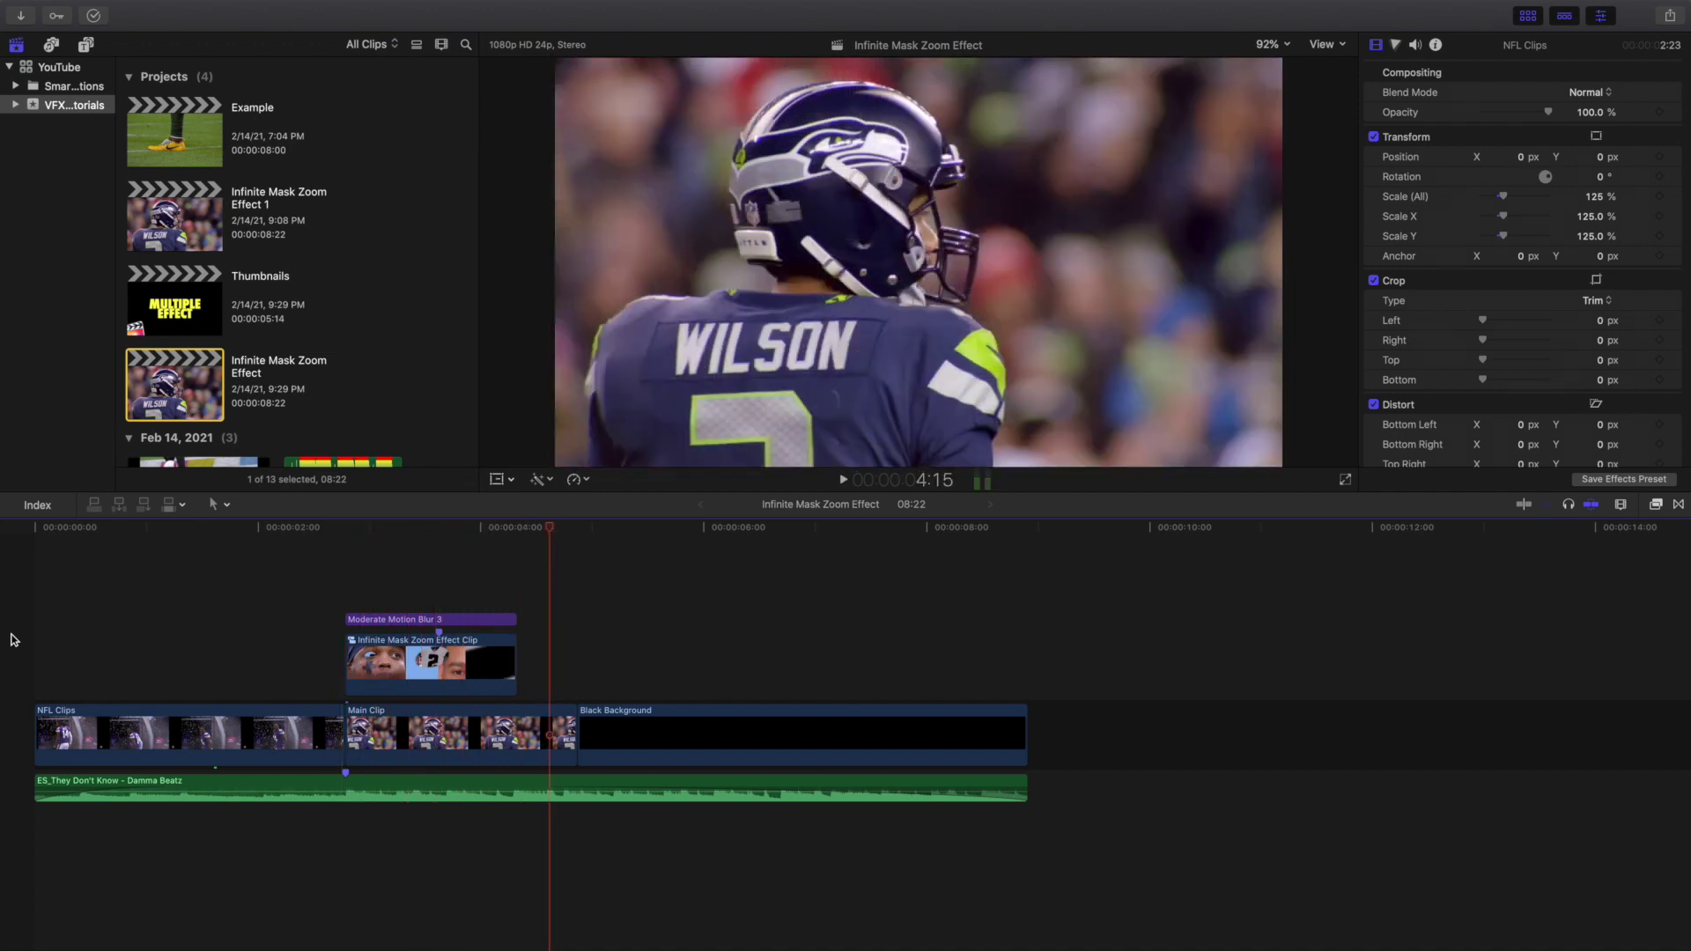
- Step frame by frame from just before the zoom effect through the zoom
left_click(347, 583)
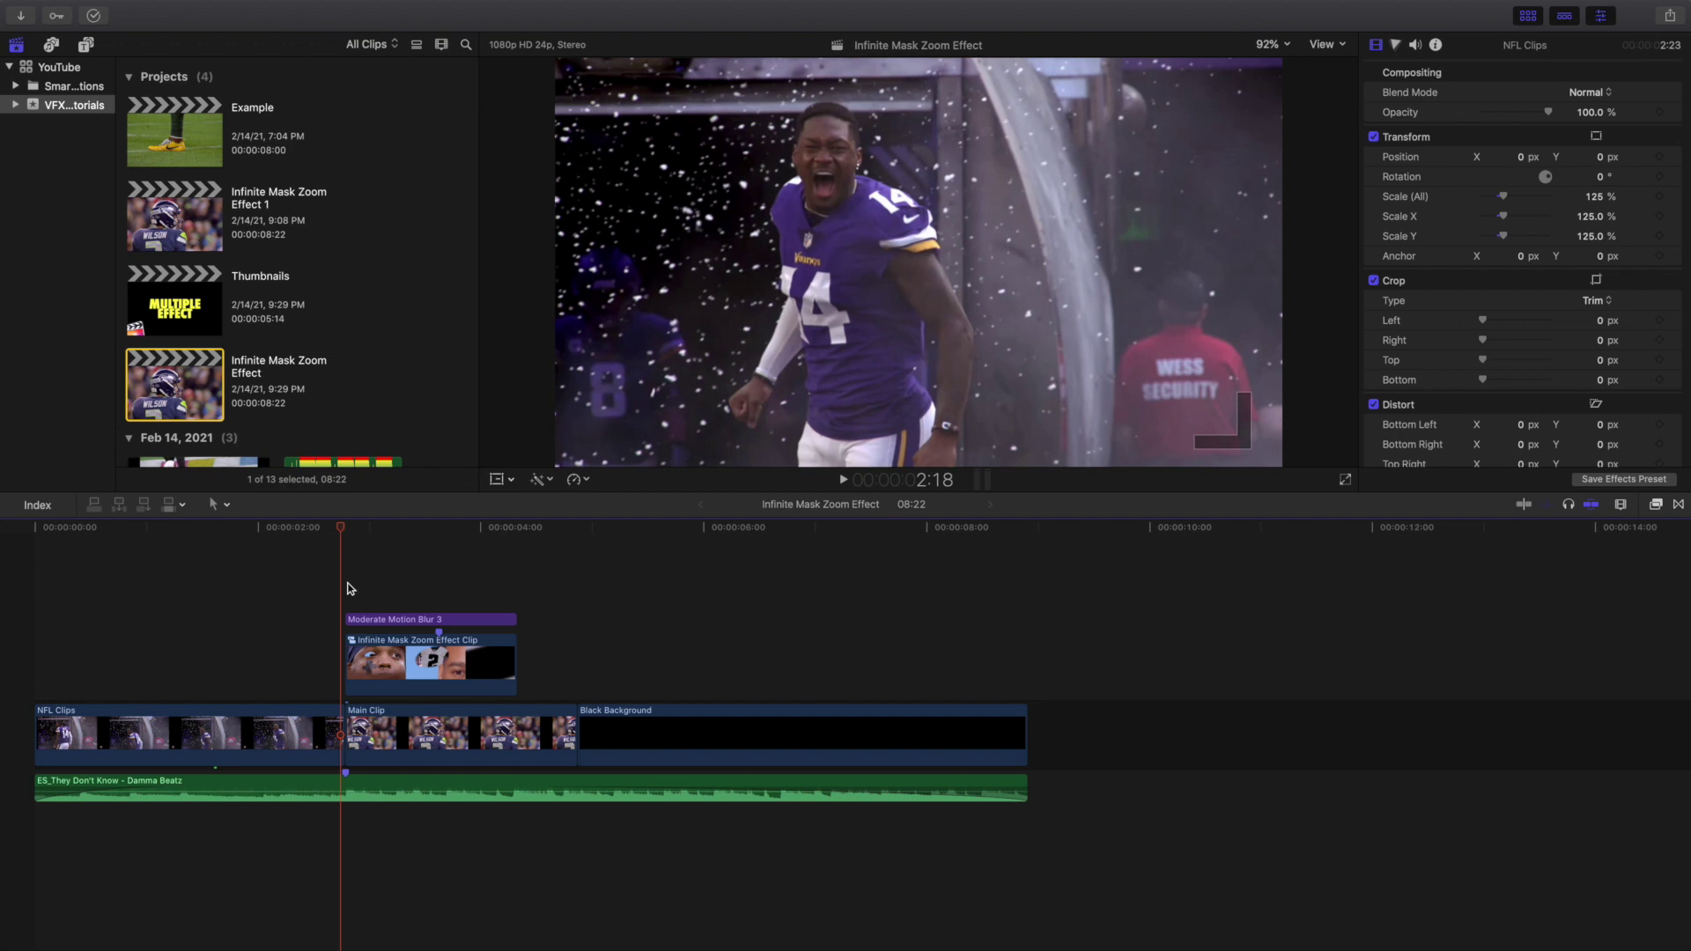
key("Right")
key("Right")
key("Right")
key("Right")
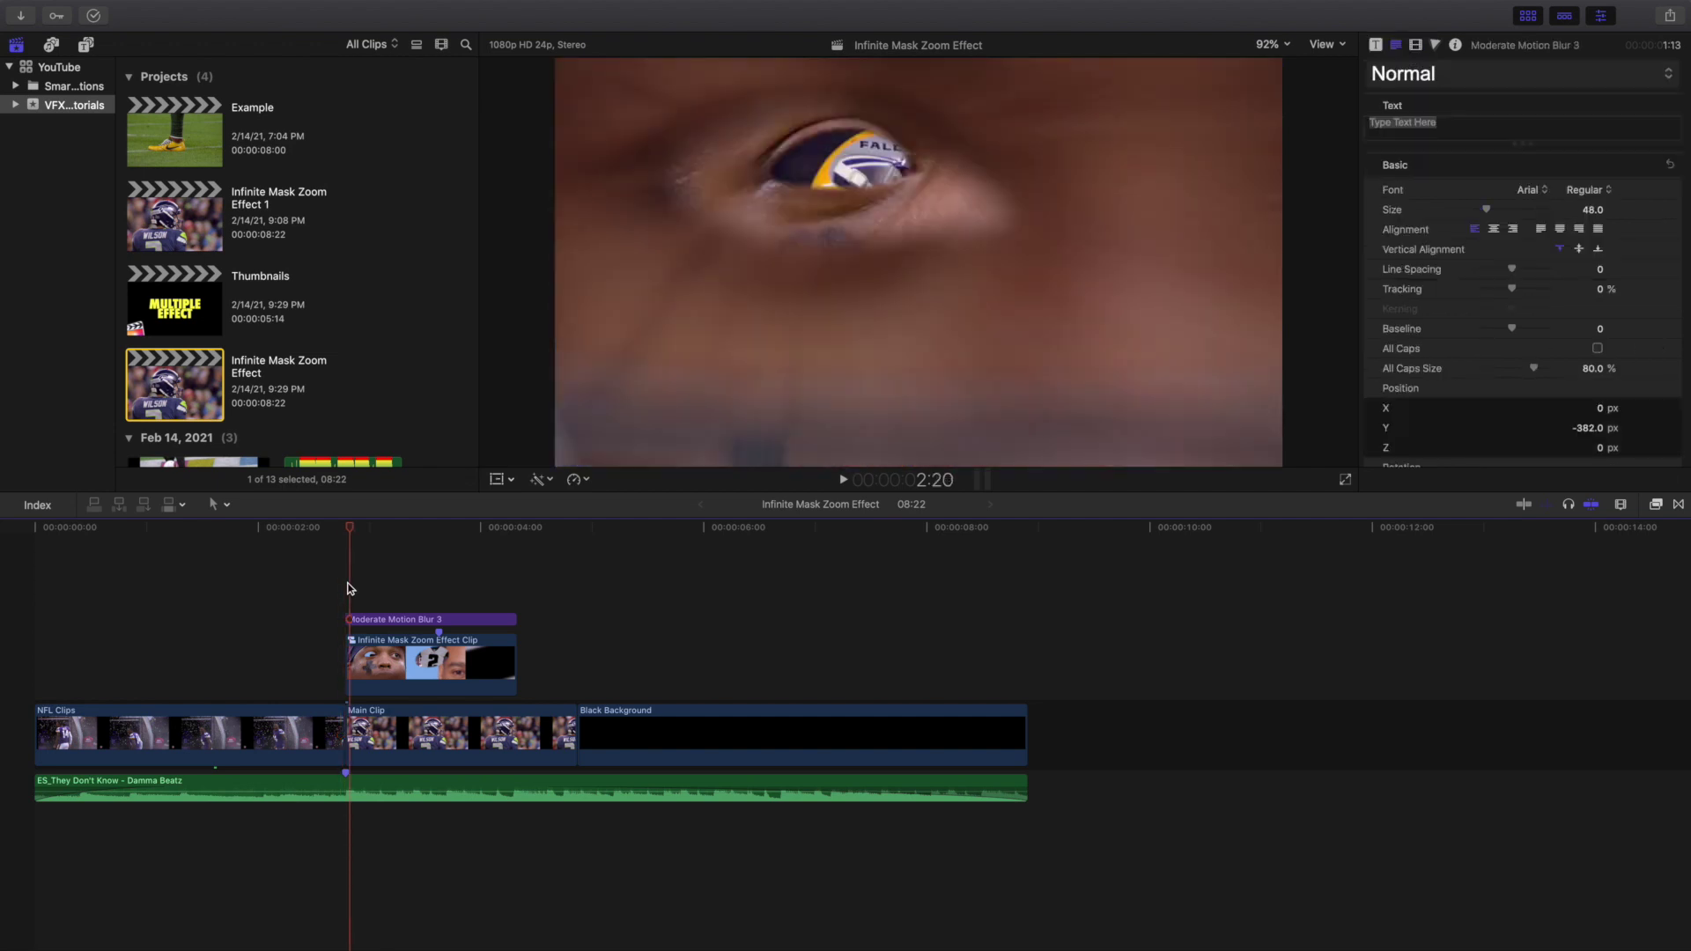
key("Right")
key("Right")
key("Right")
key("Right")
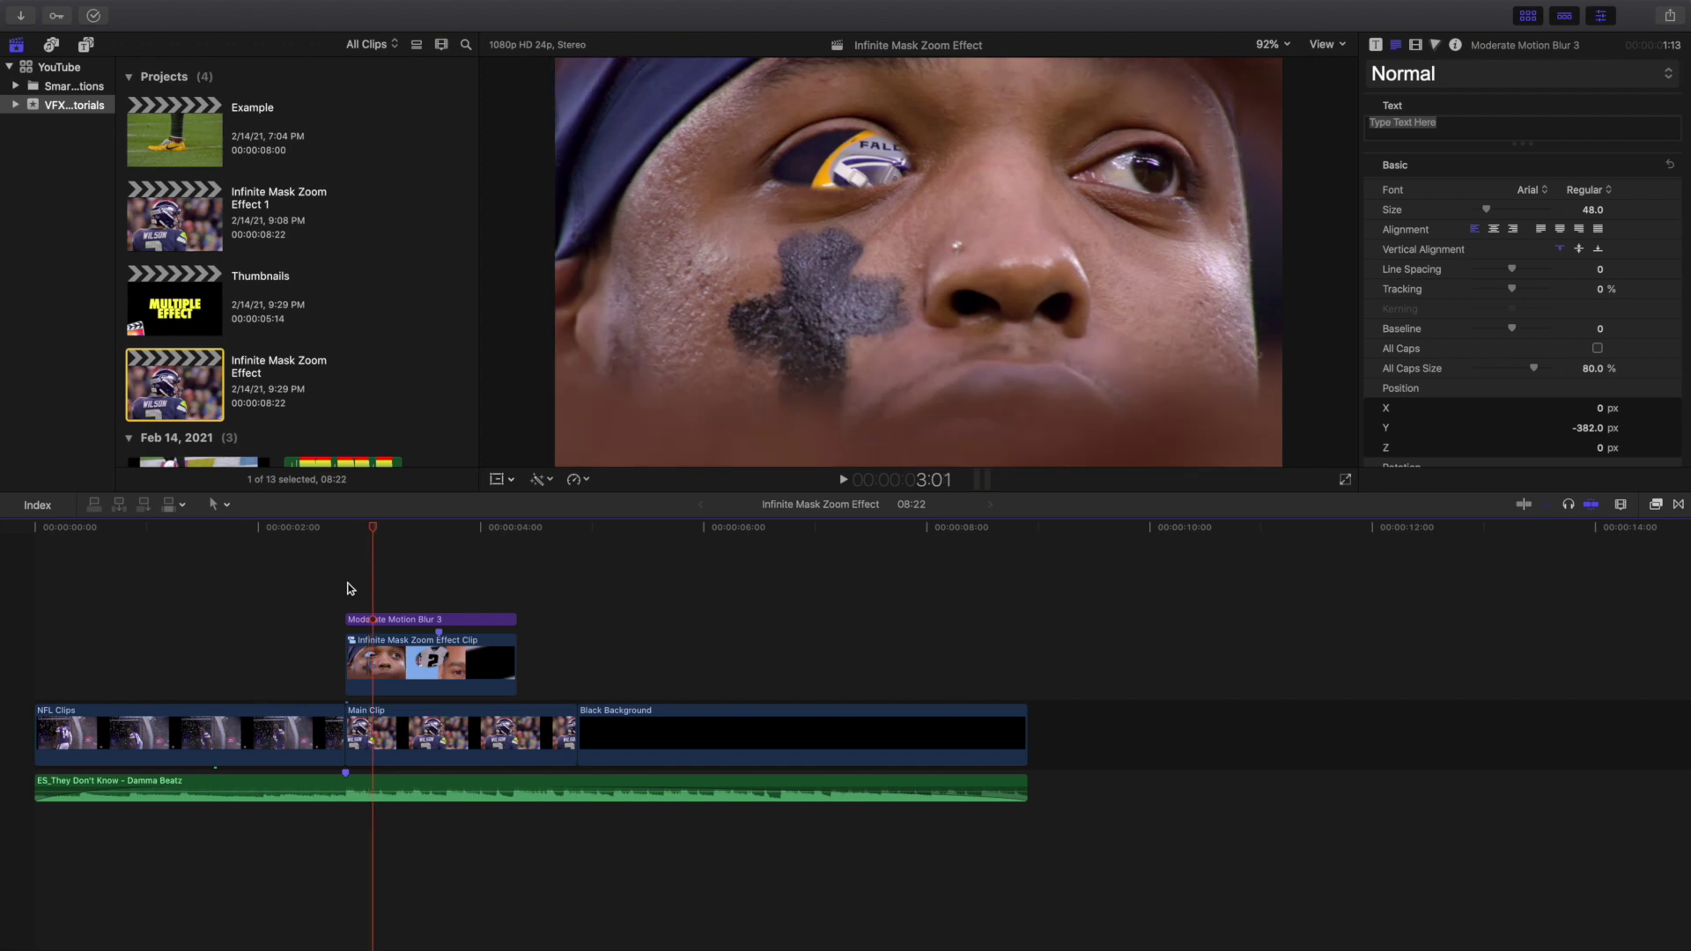
key("Right")
key("Right")
key("Right")
key("Right")
key("Right")
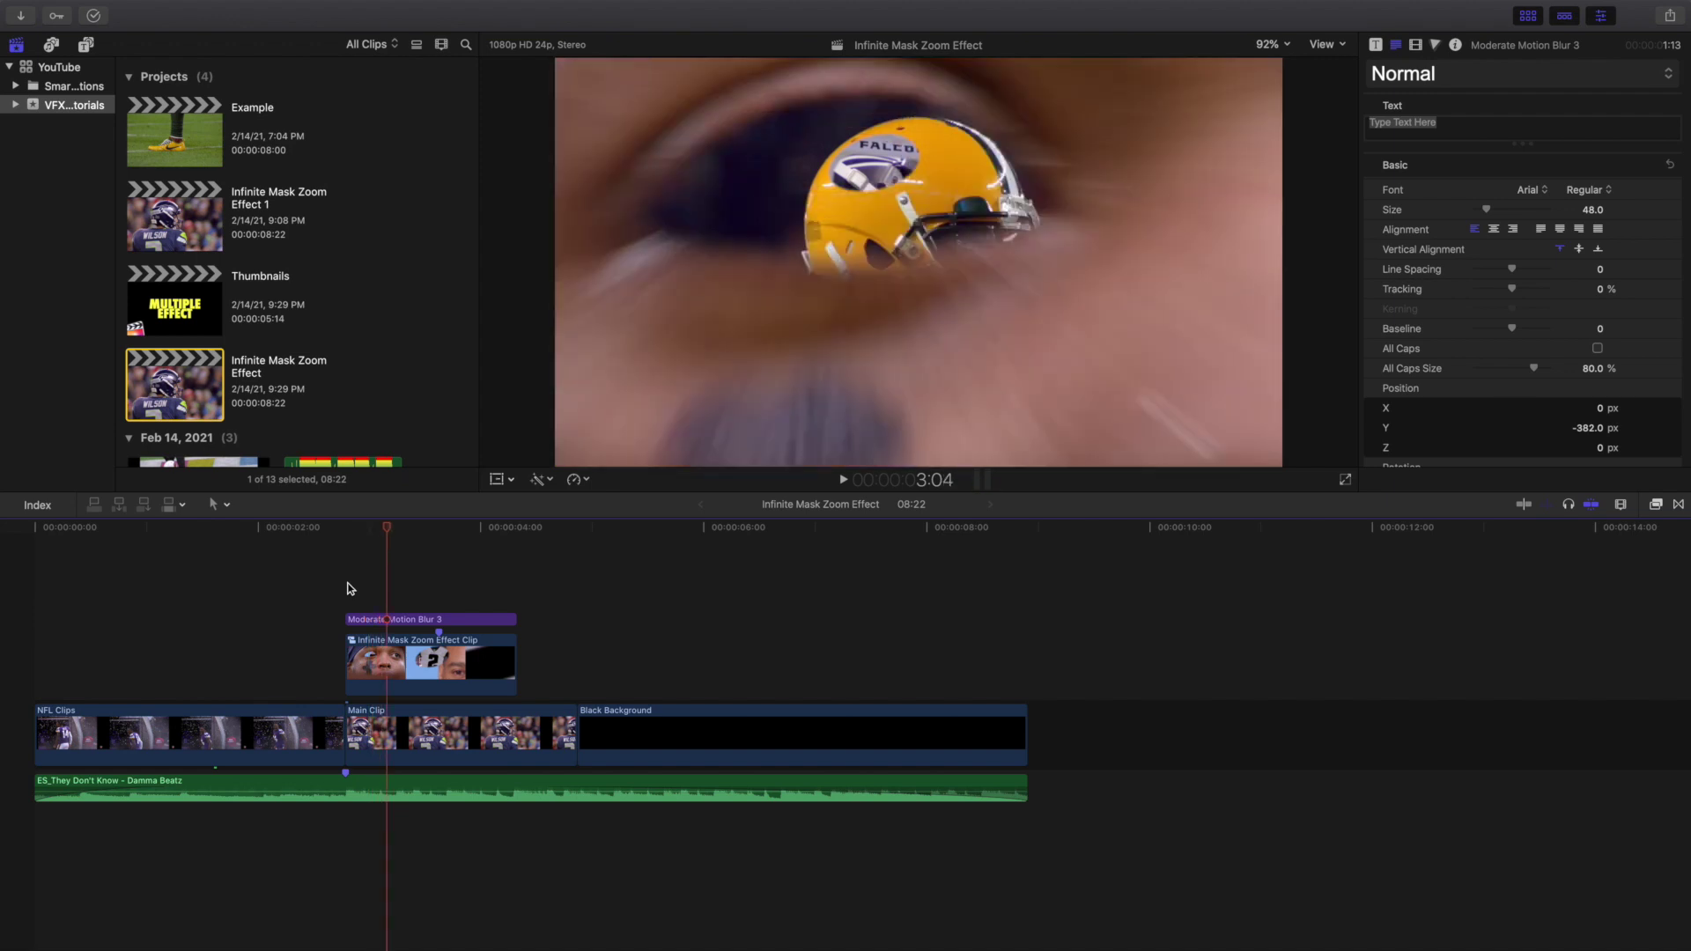
key("Right")
key("Right")
key("Right")
key("Right")
key("Right")
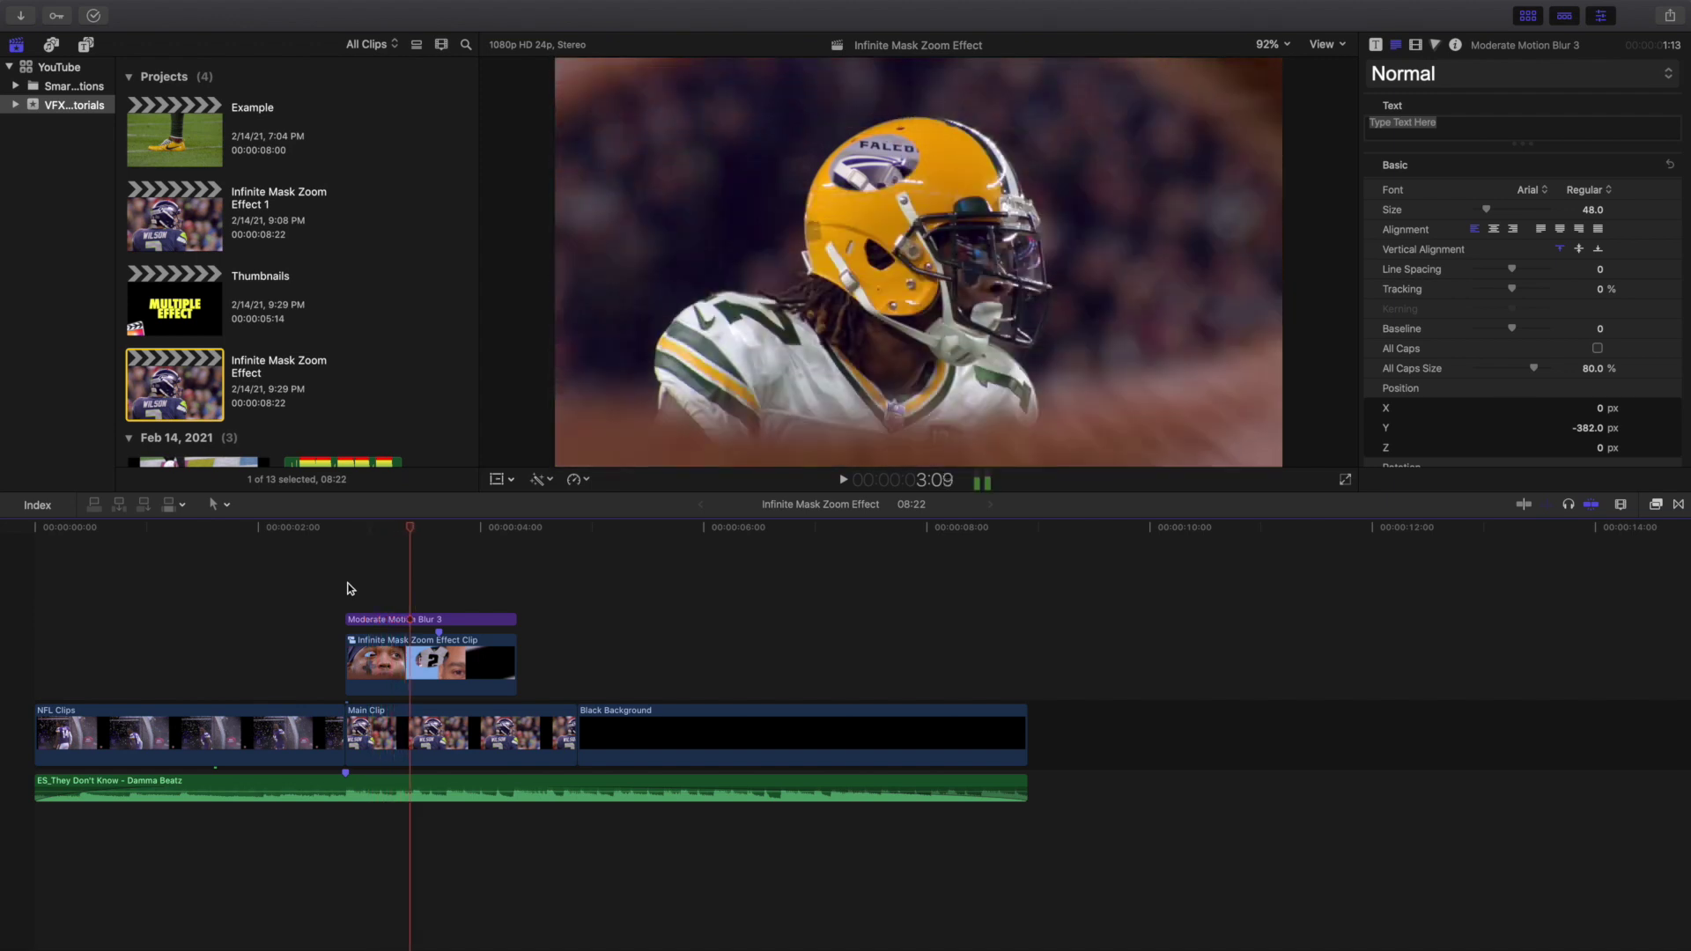
key("Right")
key("Right")
key("Right")
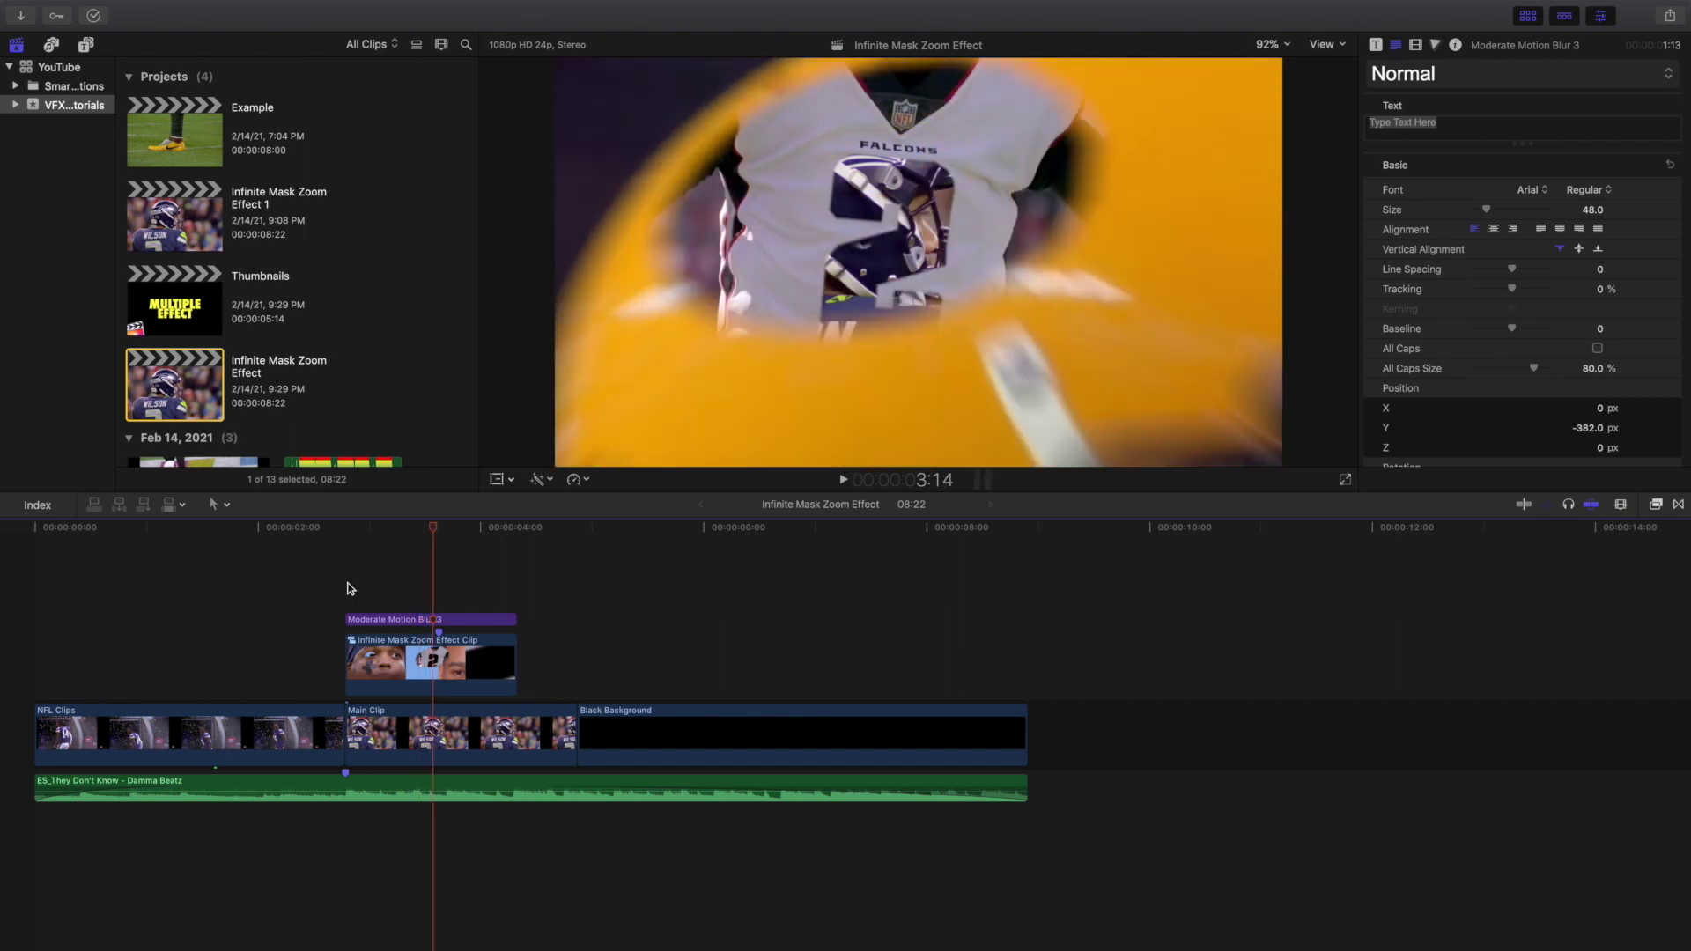
key("Right")
key("Right")
key("Right")
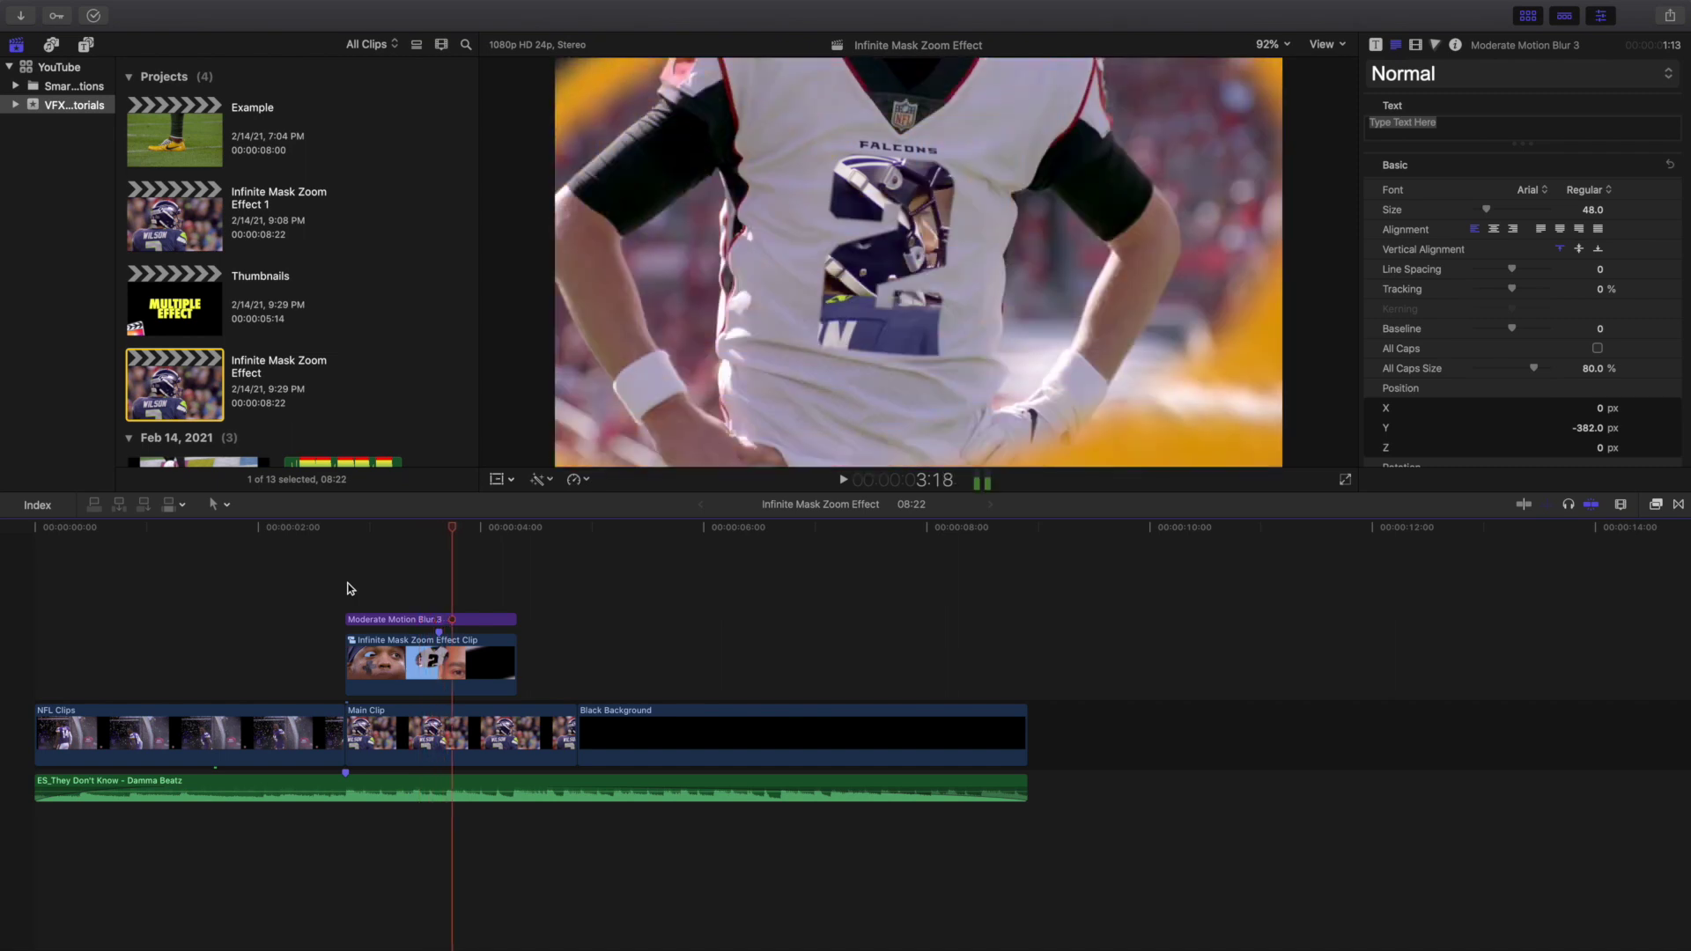
key("Right")
key("Right")
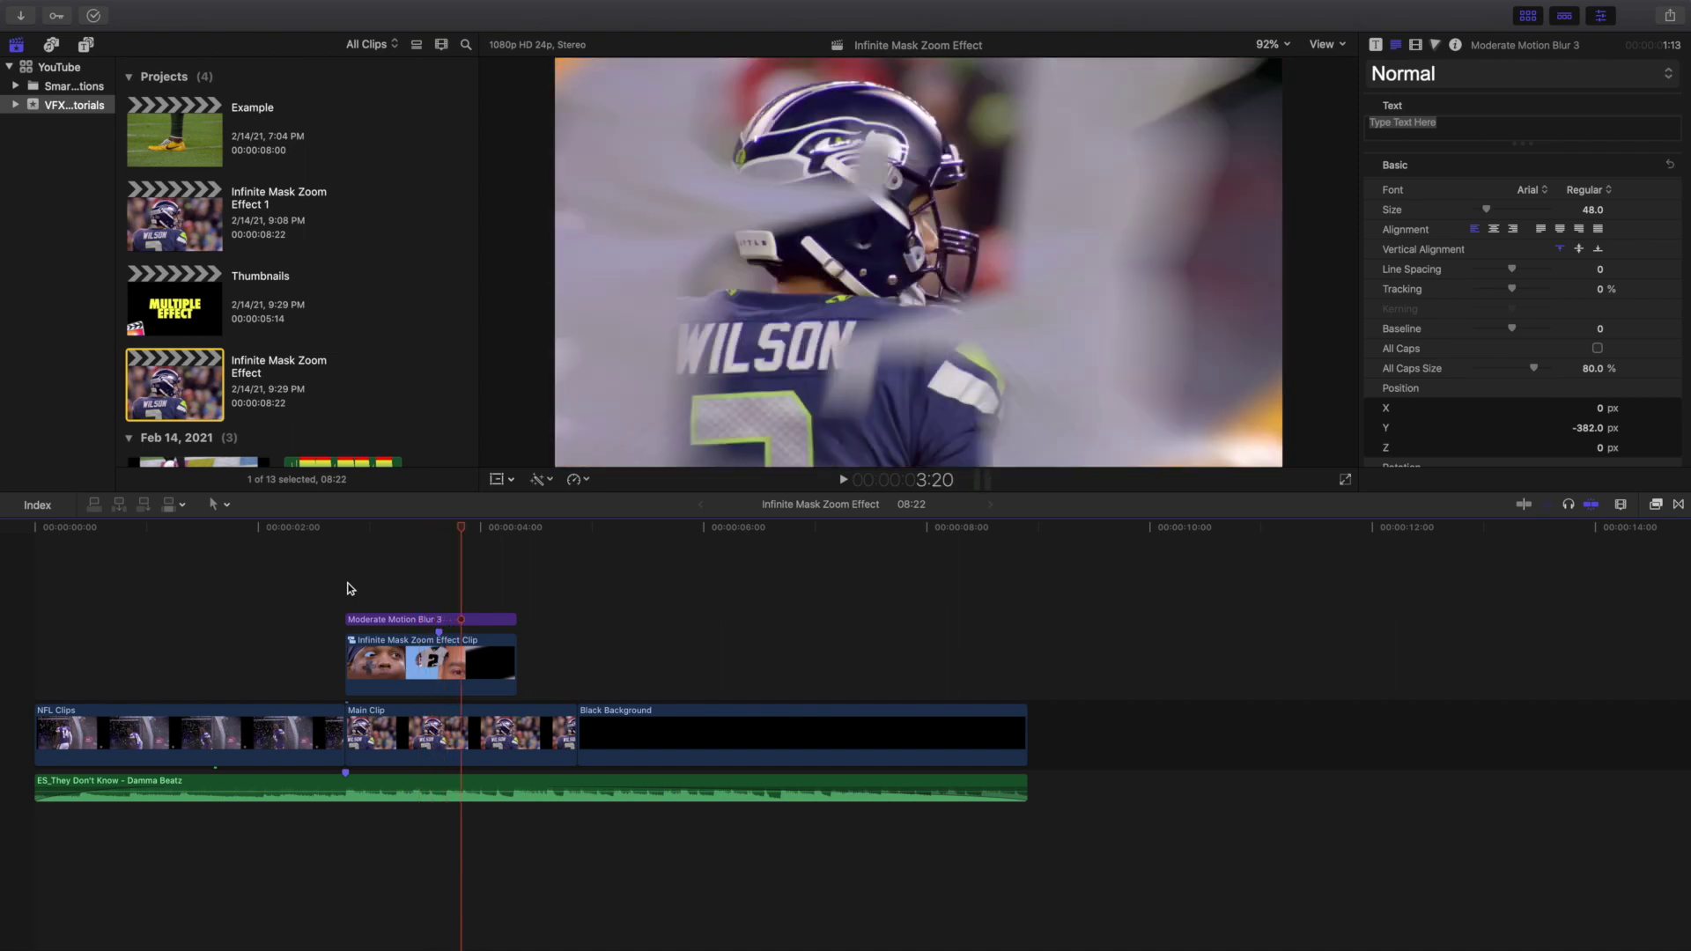
key("Right")
key("Right")
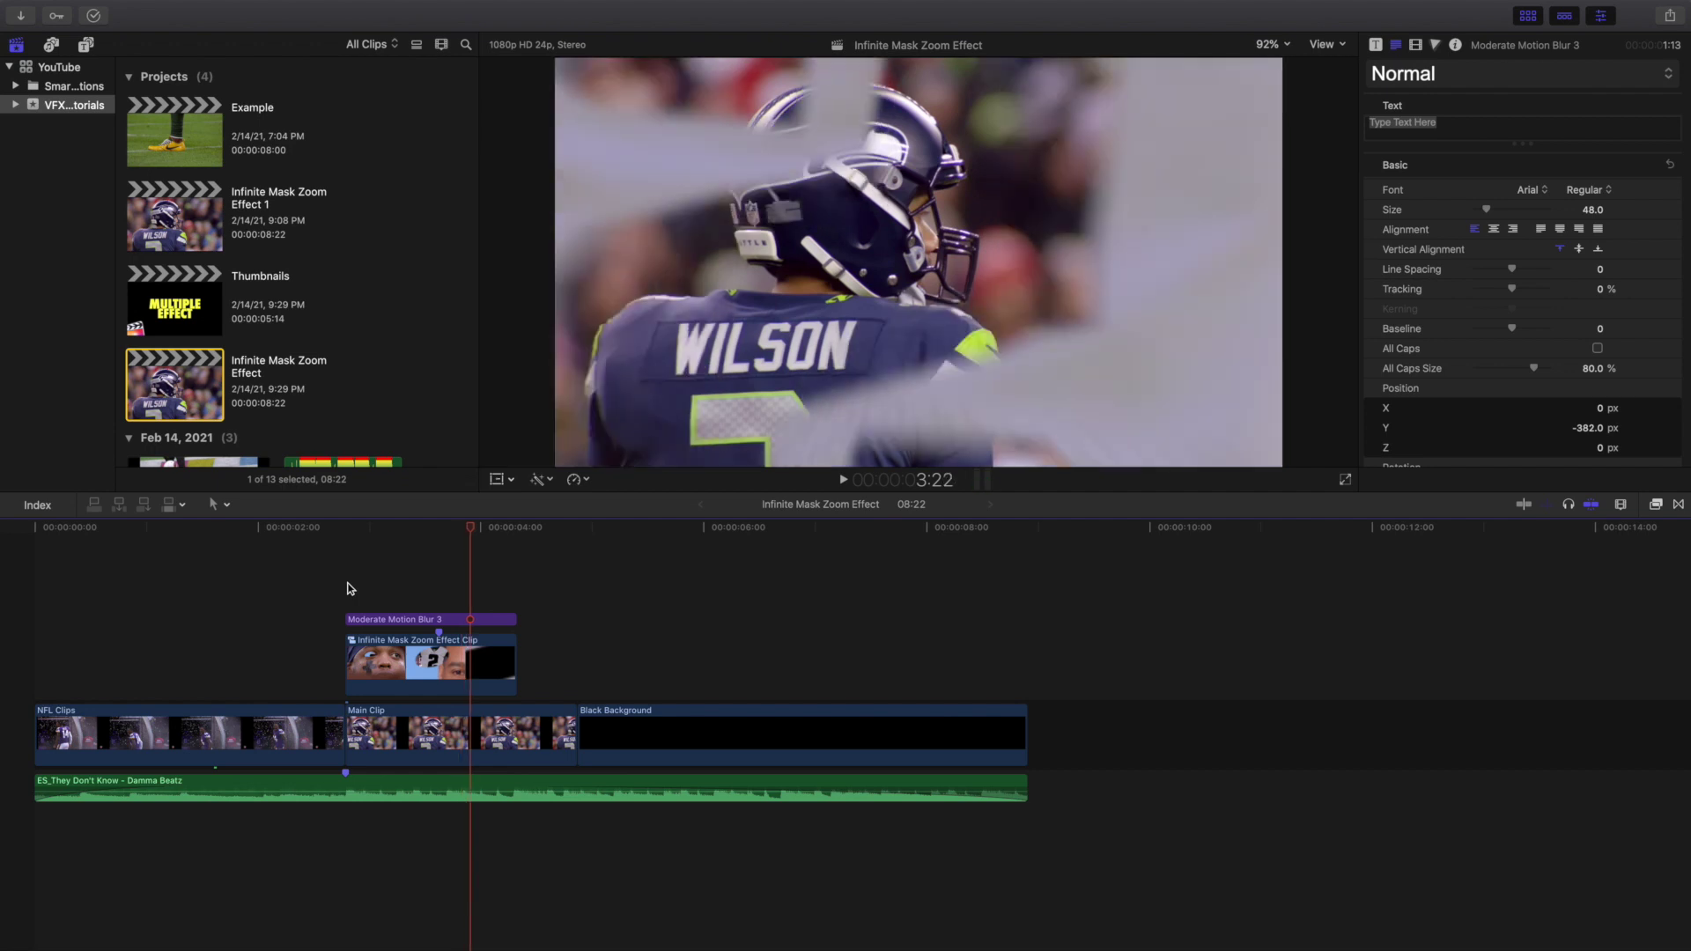
- Step past the blur and the effect clips, then open the Infinite Mask Zoom Effect Clip compound
key("Right")
key("Right")
key("Right")
key("Right")
key("Right")
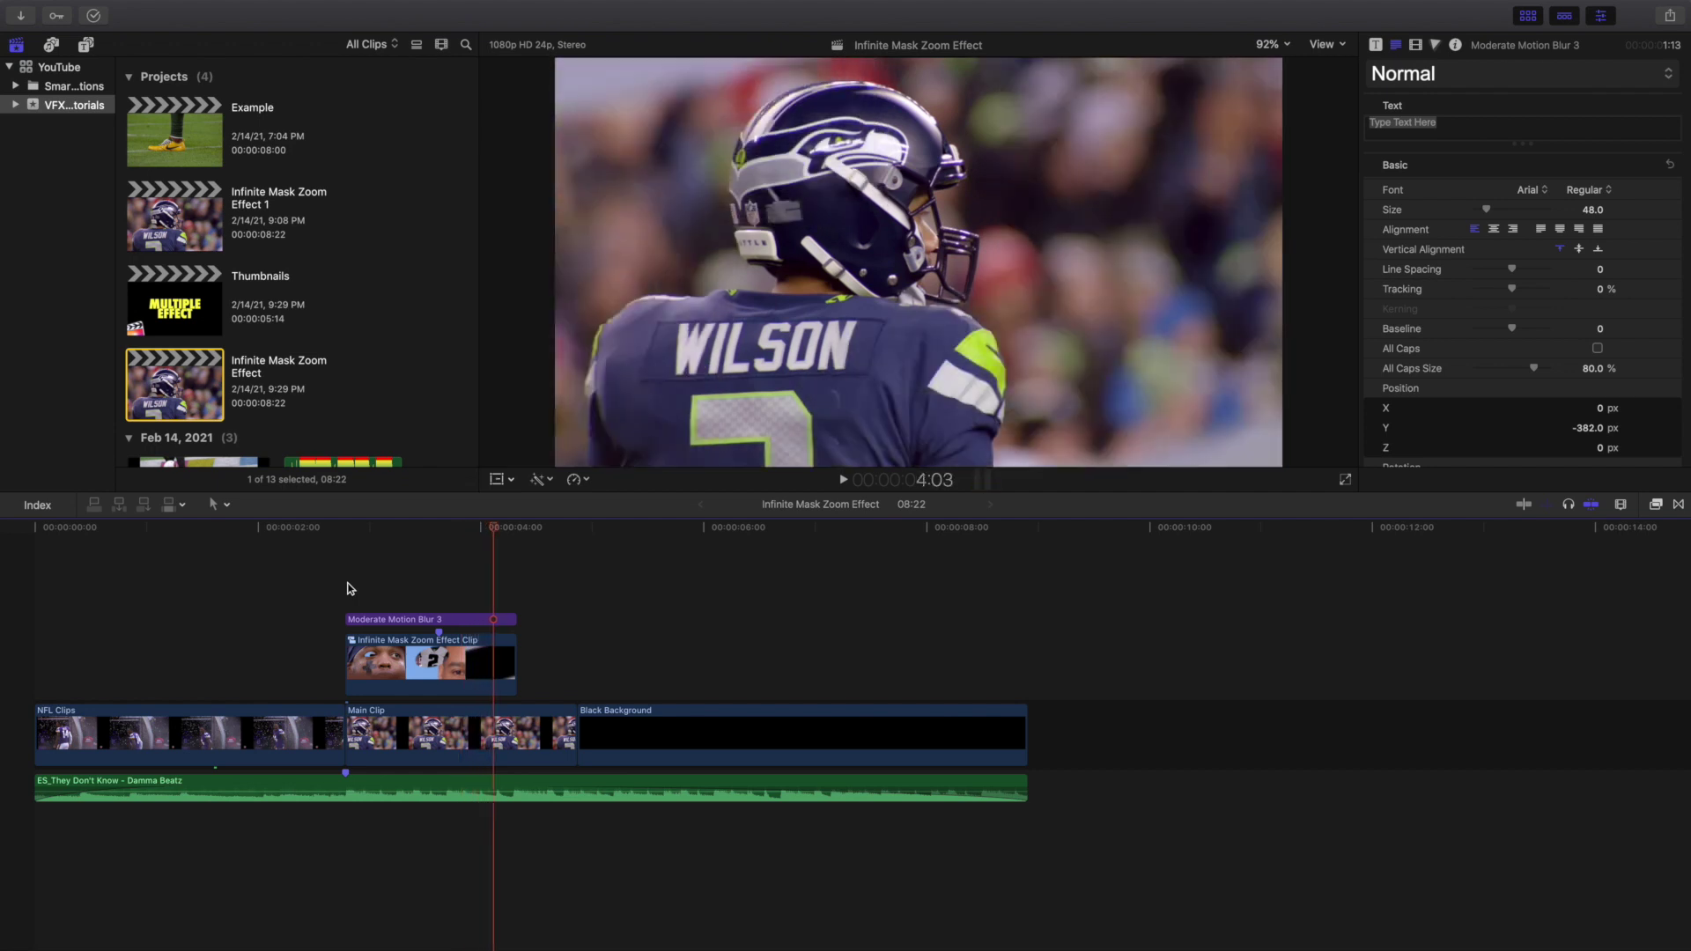
key("Right")
key("Right")
key("Right")
key("Right")
key("Right")
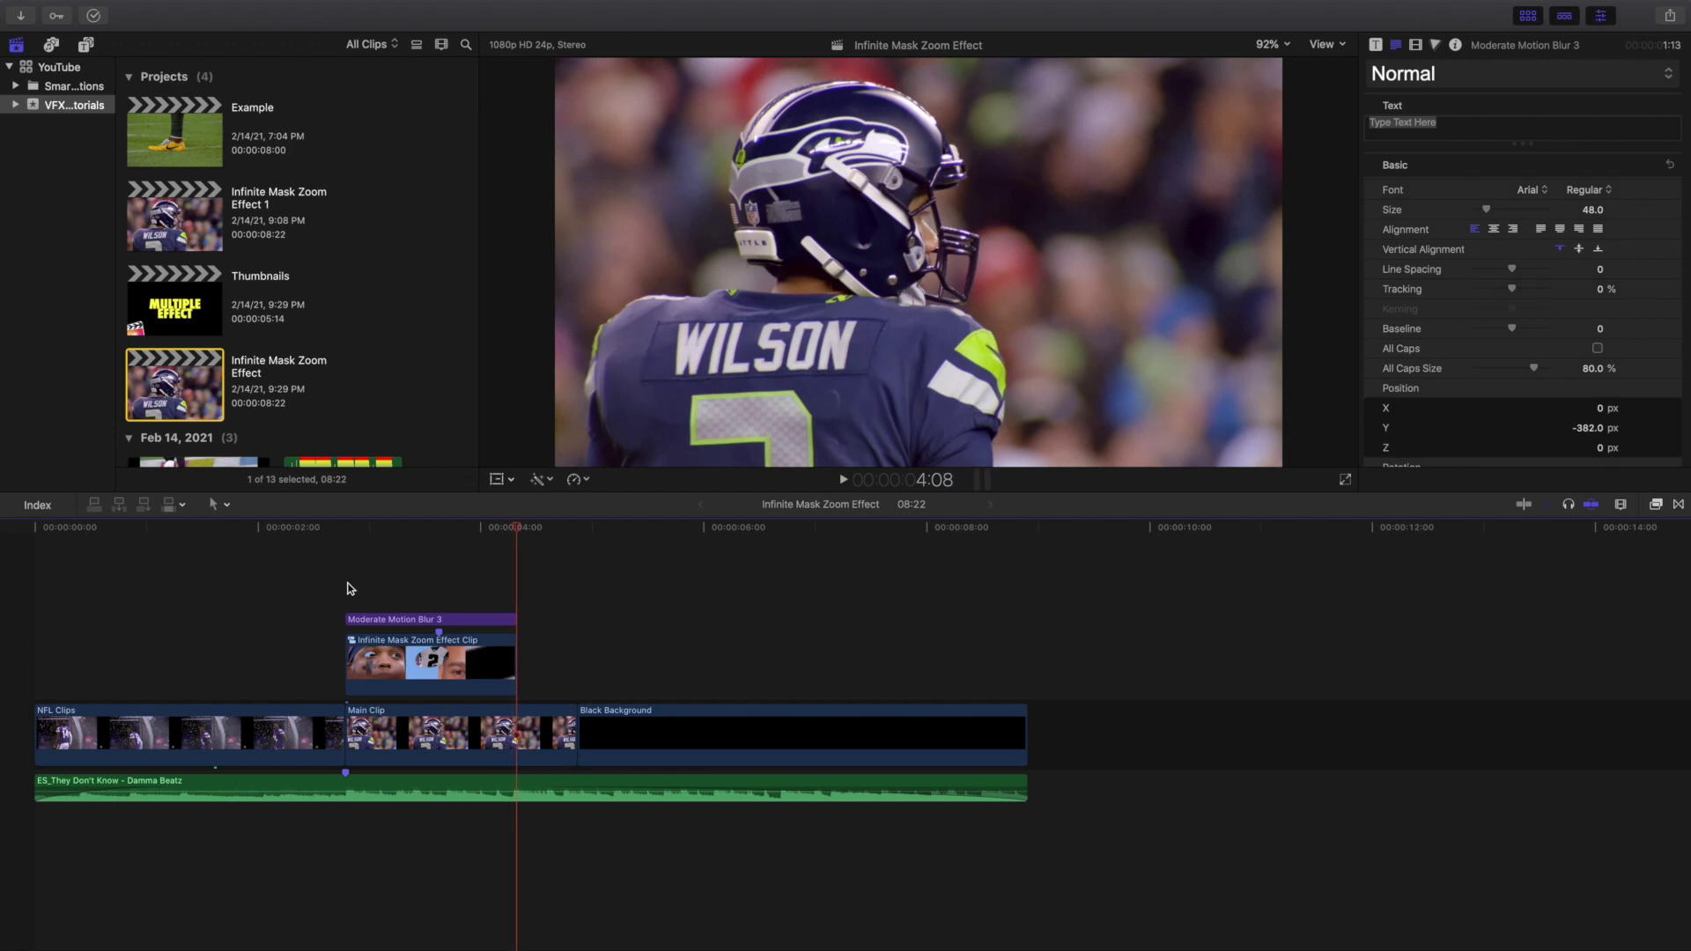
key("Right")
key("Right")
key("Right")
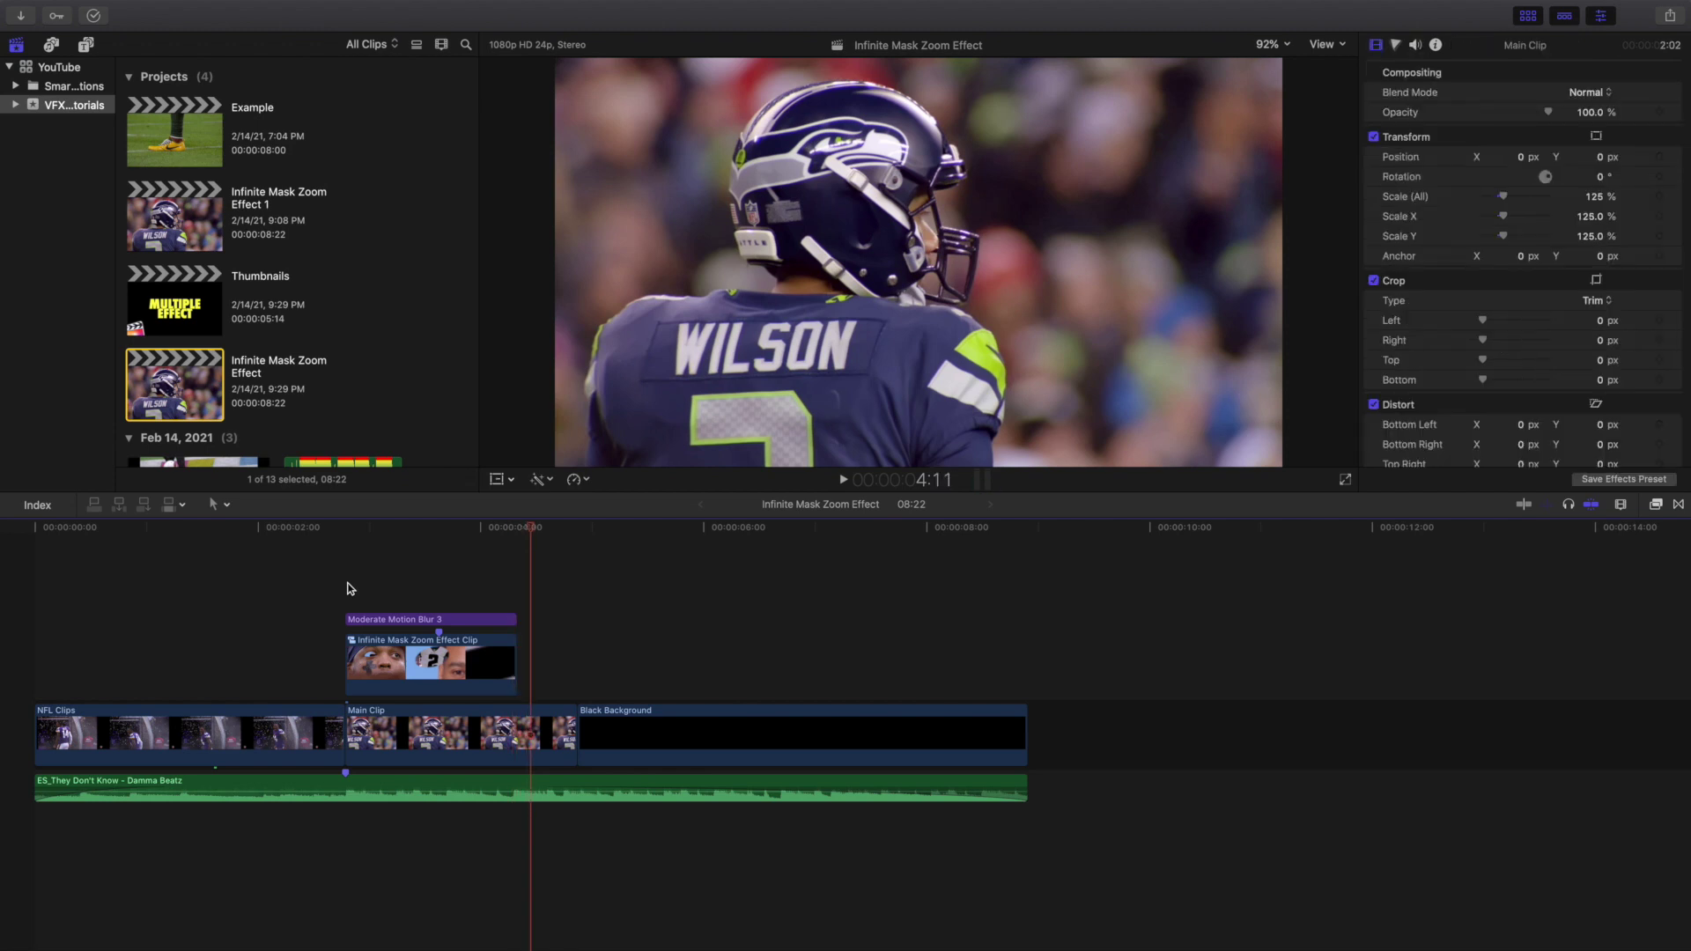
key("Right")
key("Right")
key("Right")
key("Right")
key("Right")
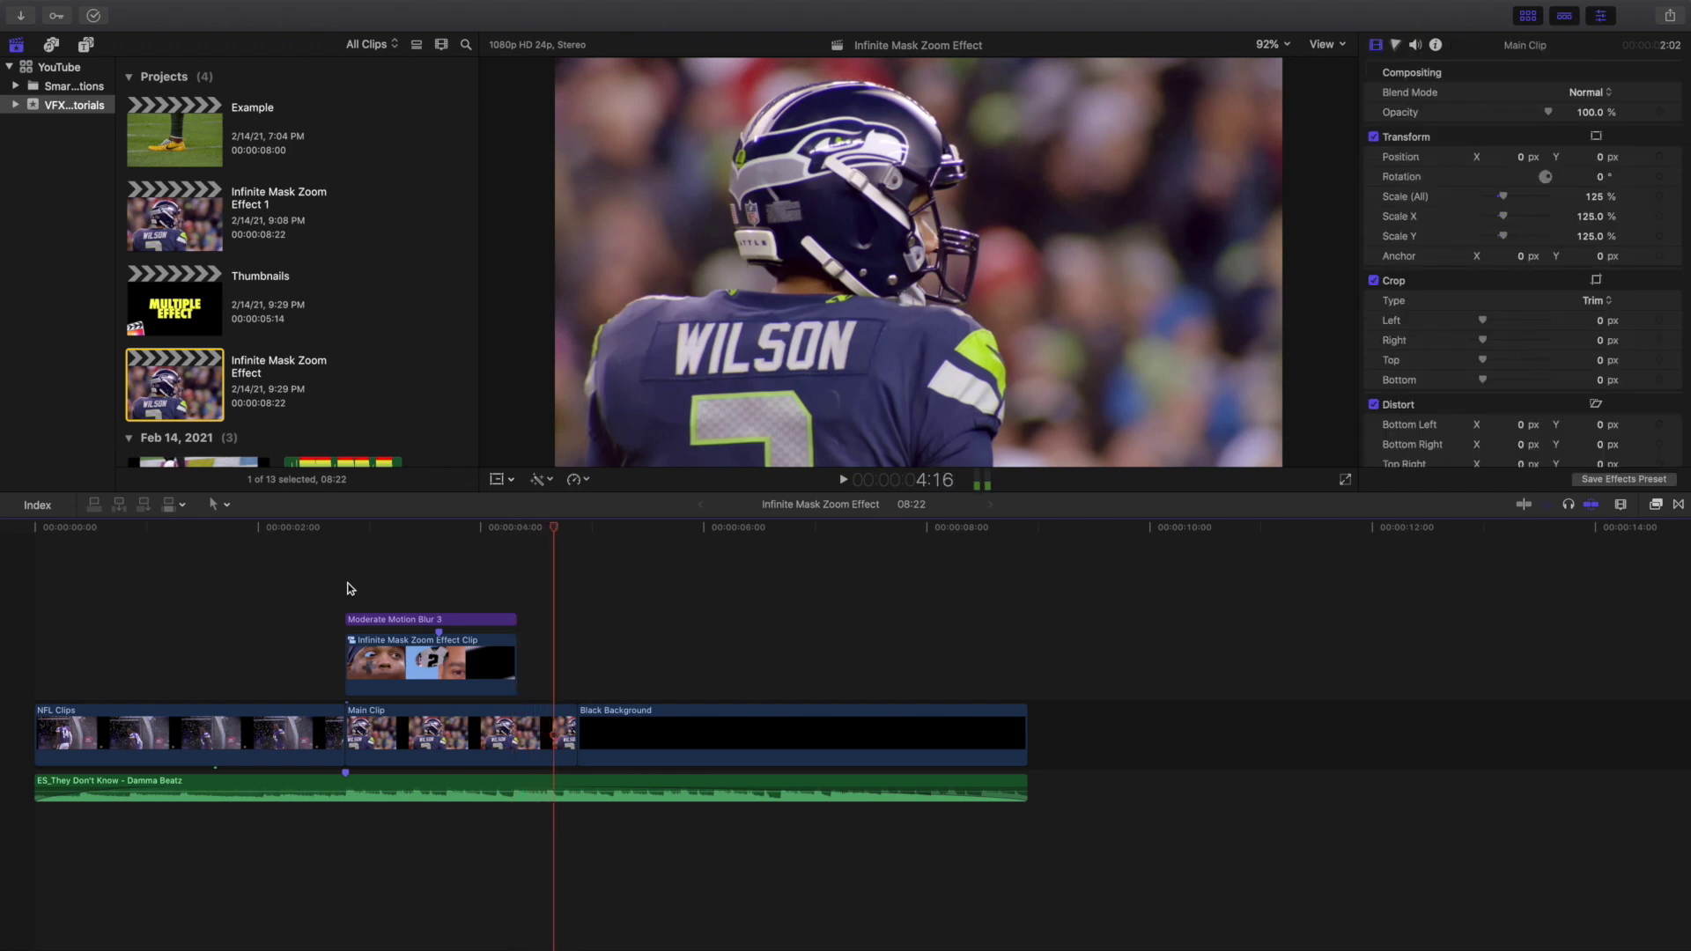
key("Up")
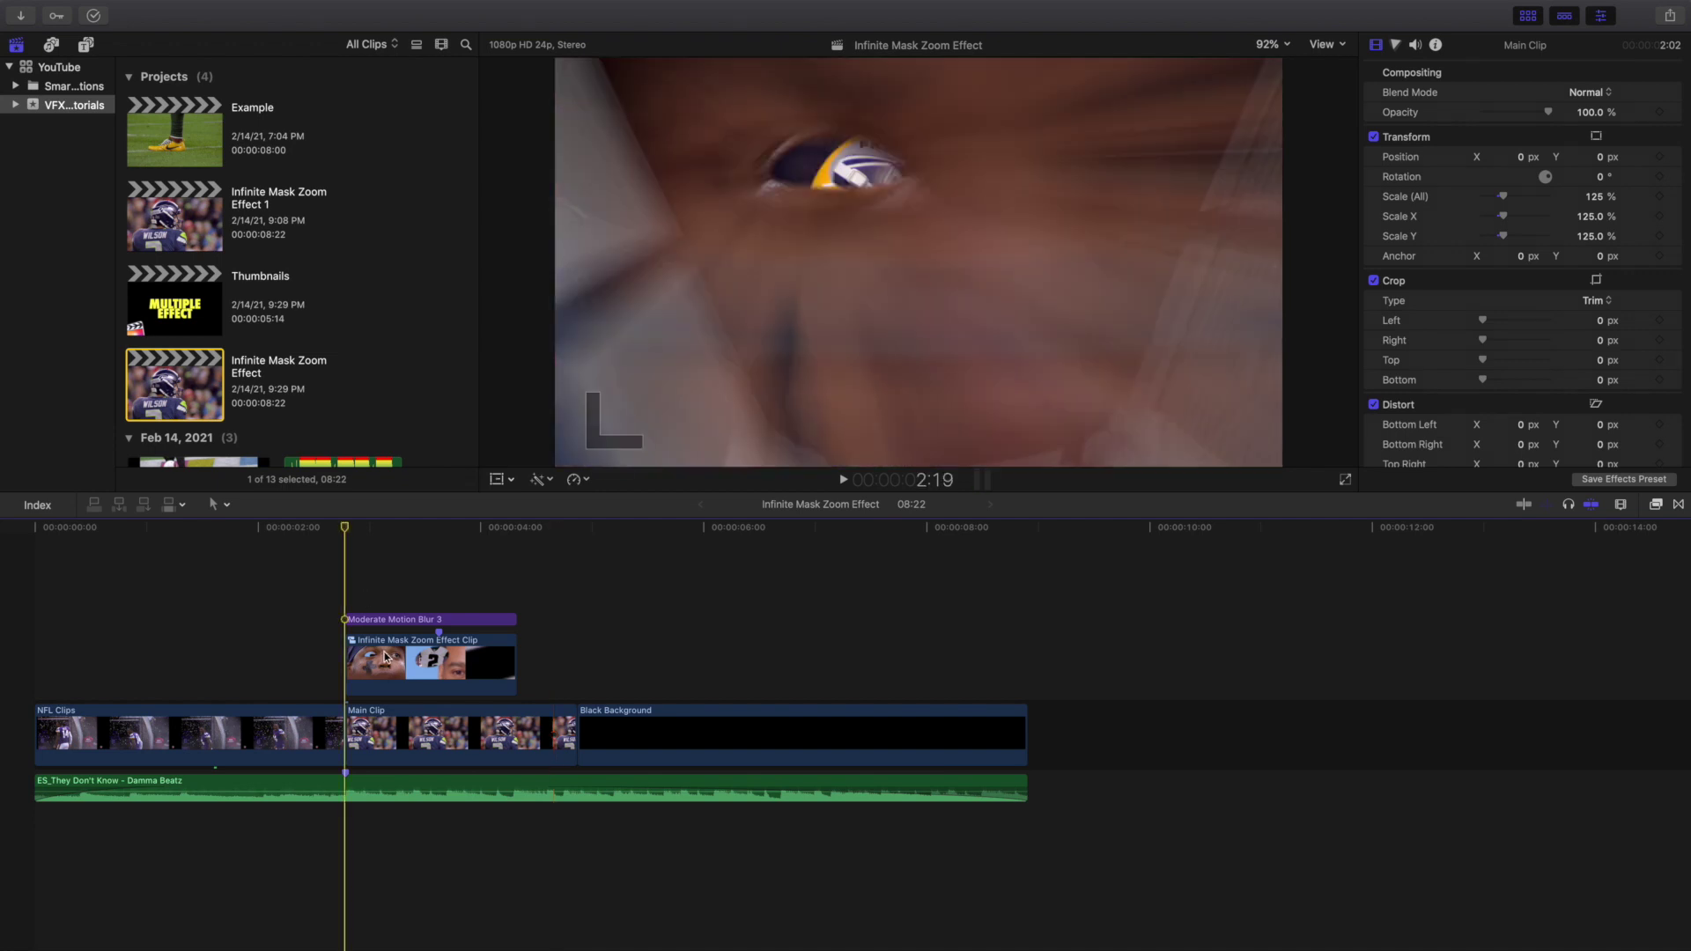
double_click(397, 666)
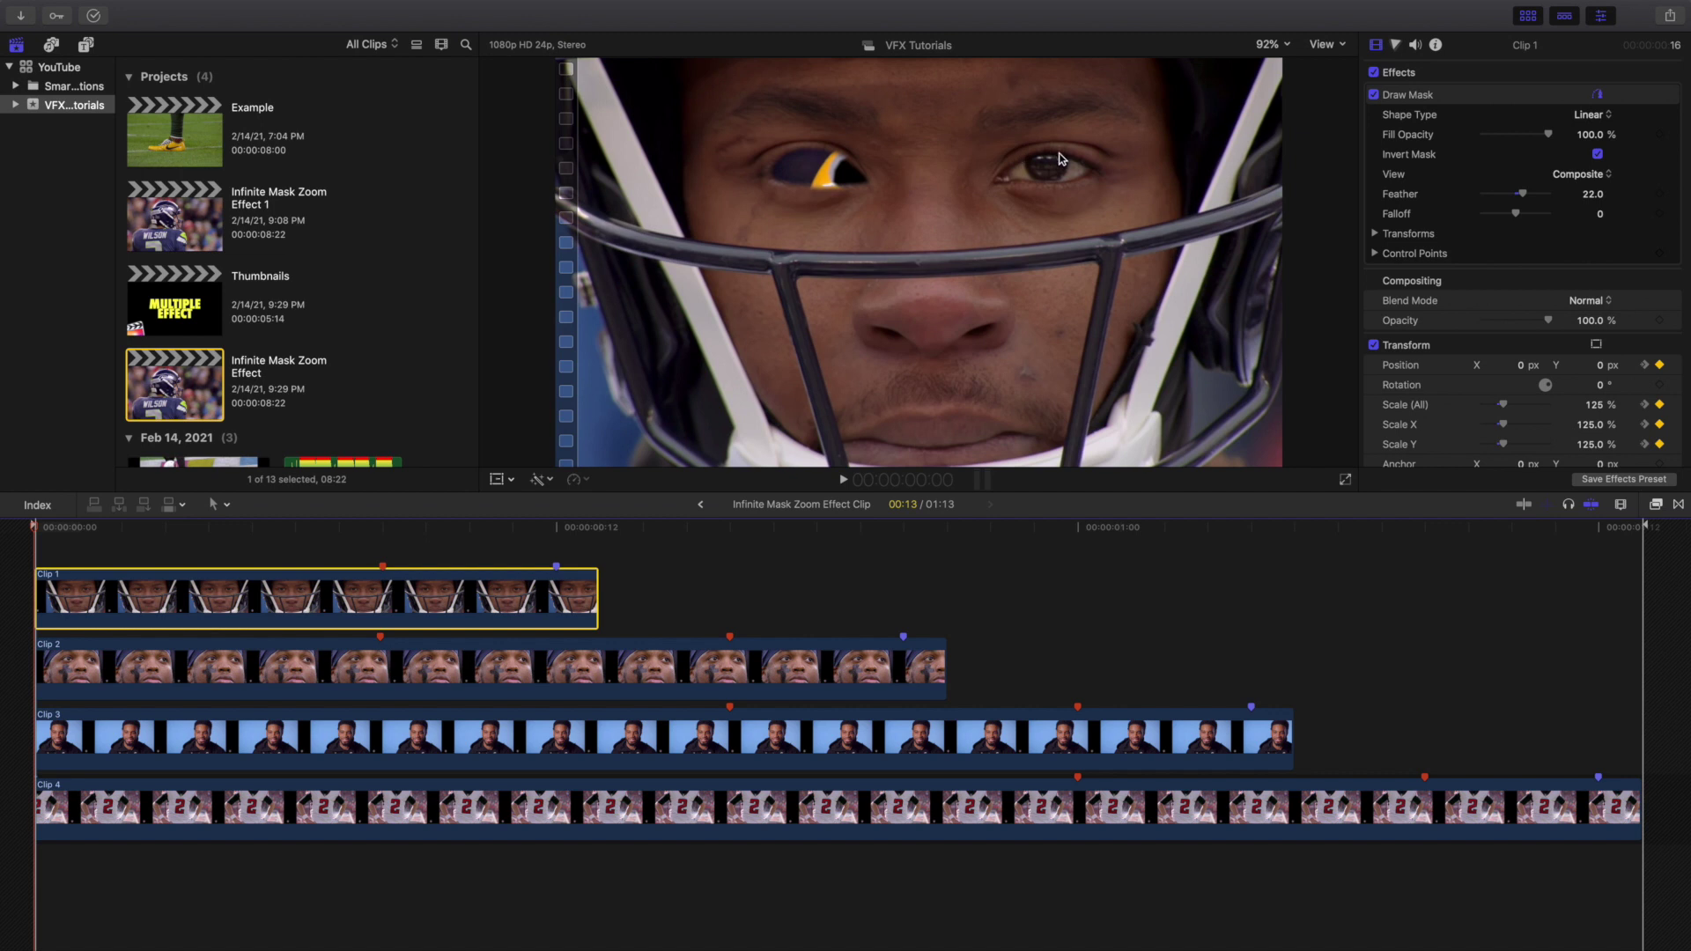
- Show Clip 1's Draw Mask on the eye and preview its zoom up to frame 12
left_click(1443, 94)
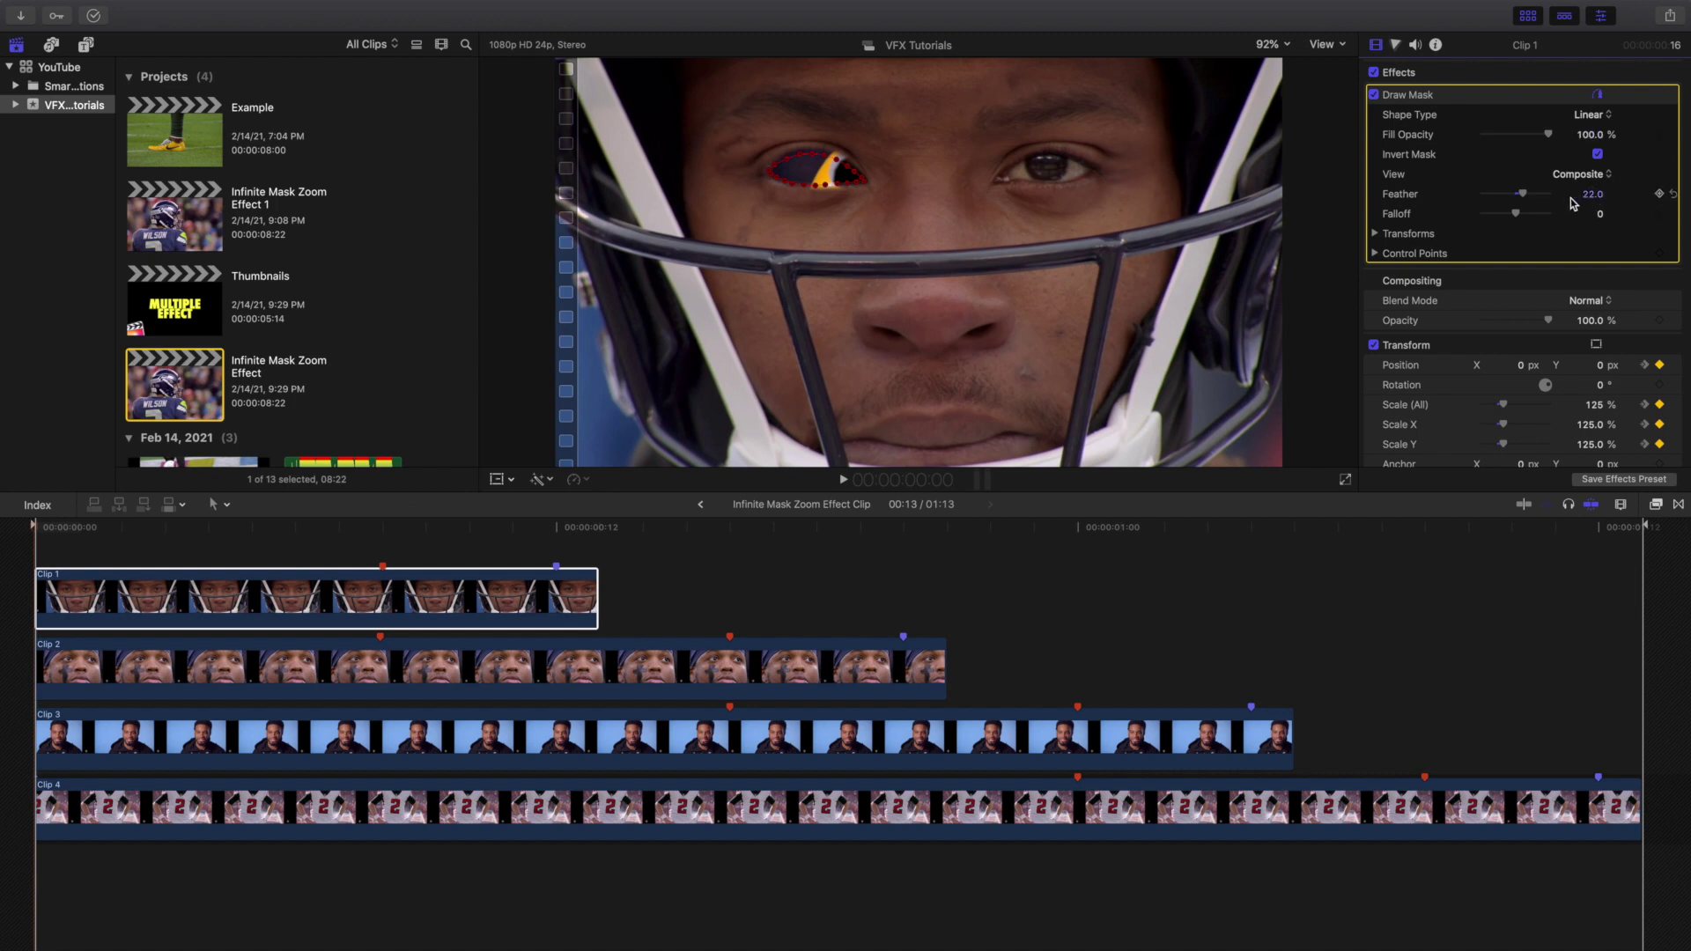
left_click(101, 593)
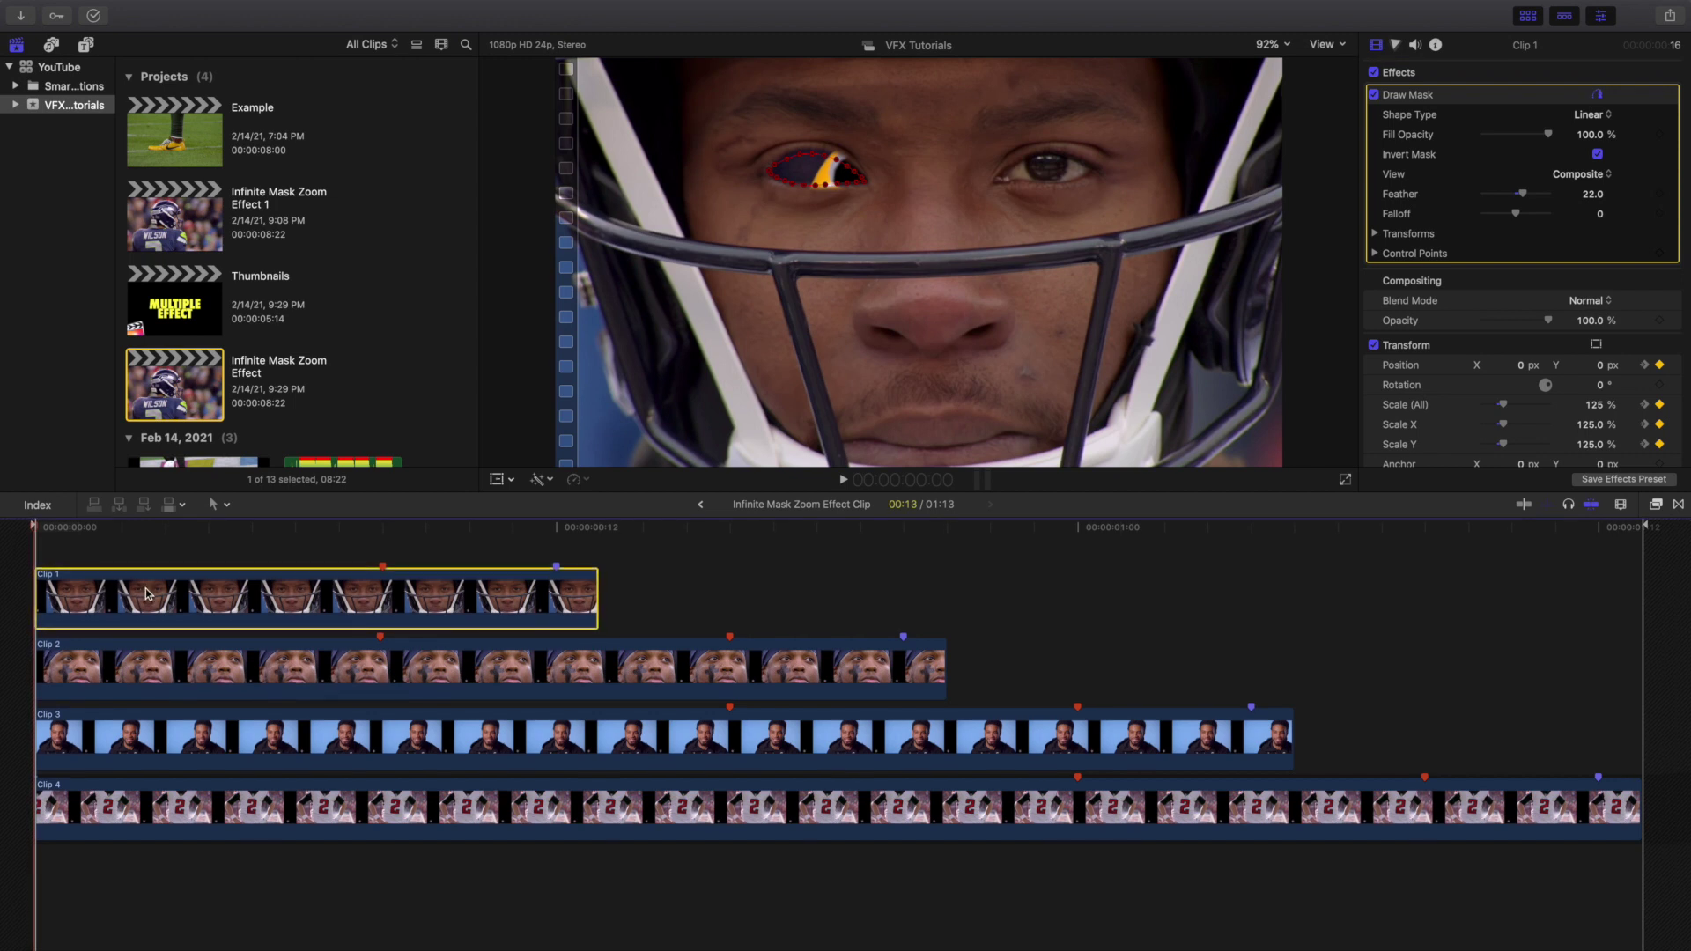
key("space")
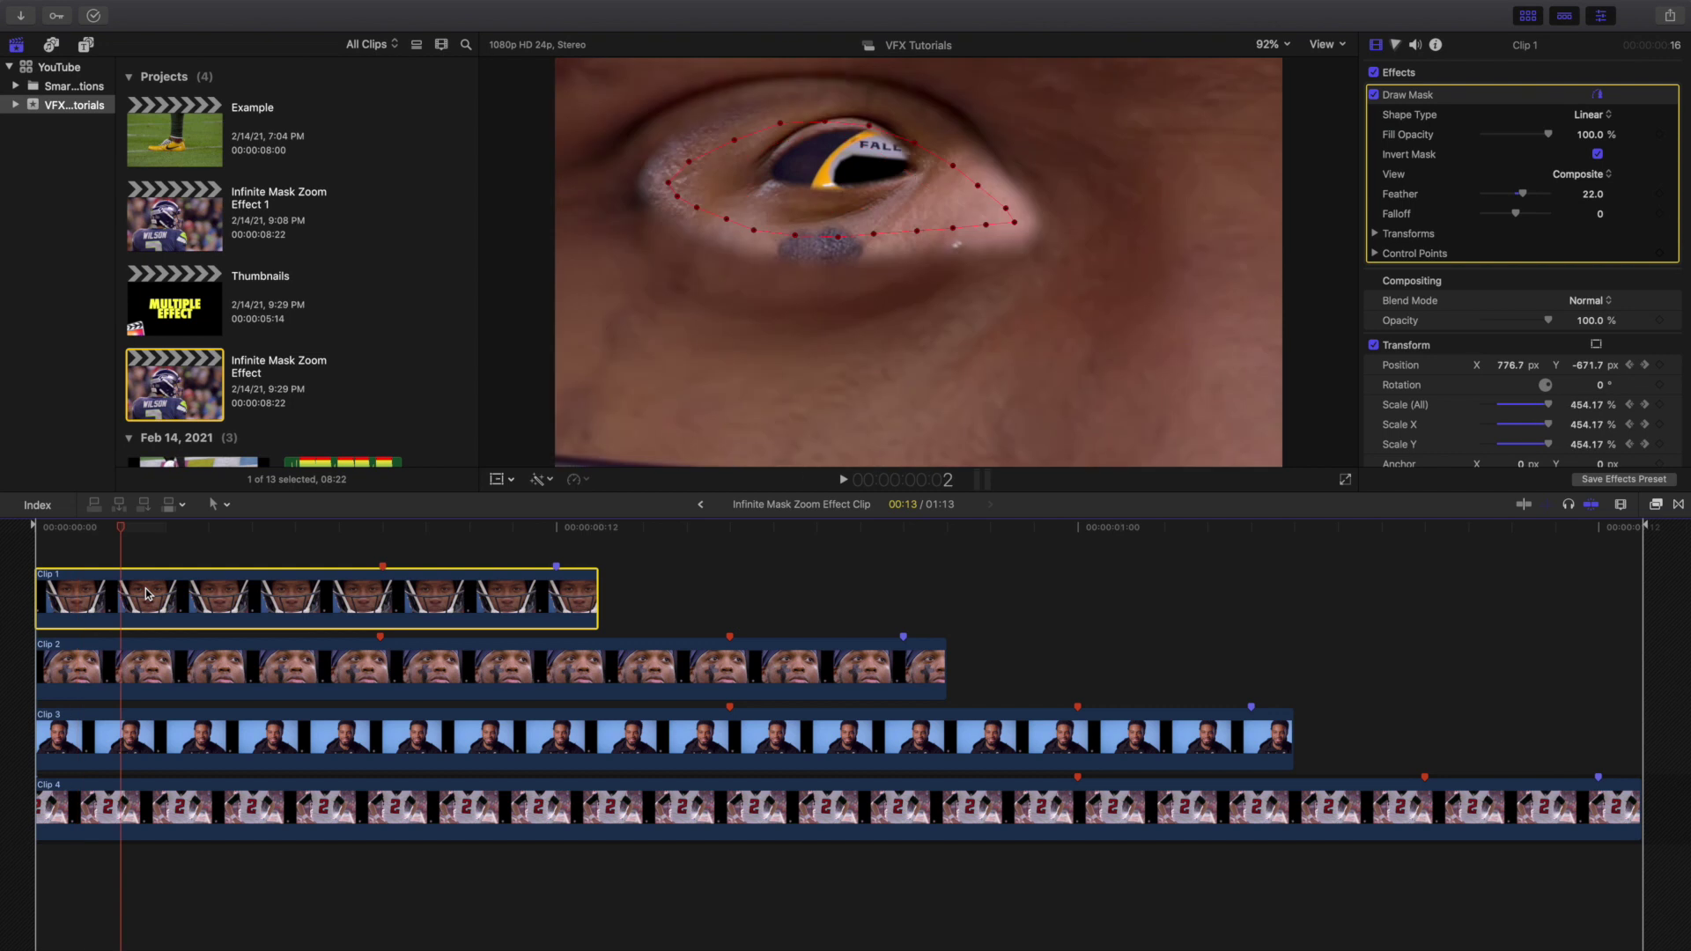
key("Home")
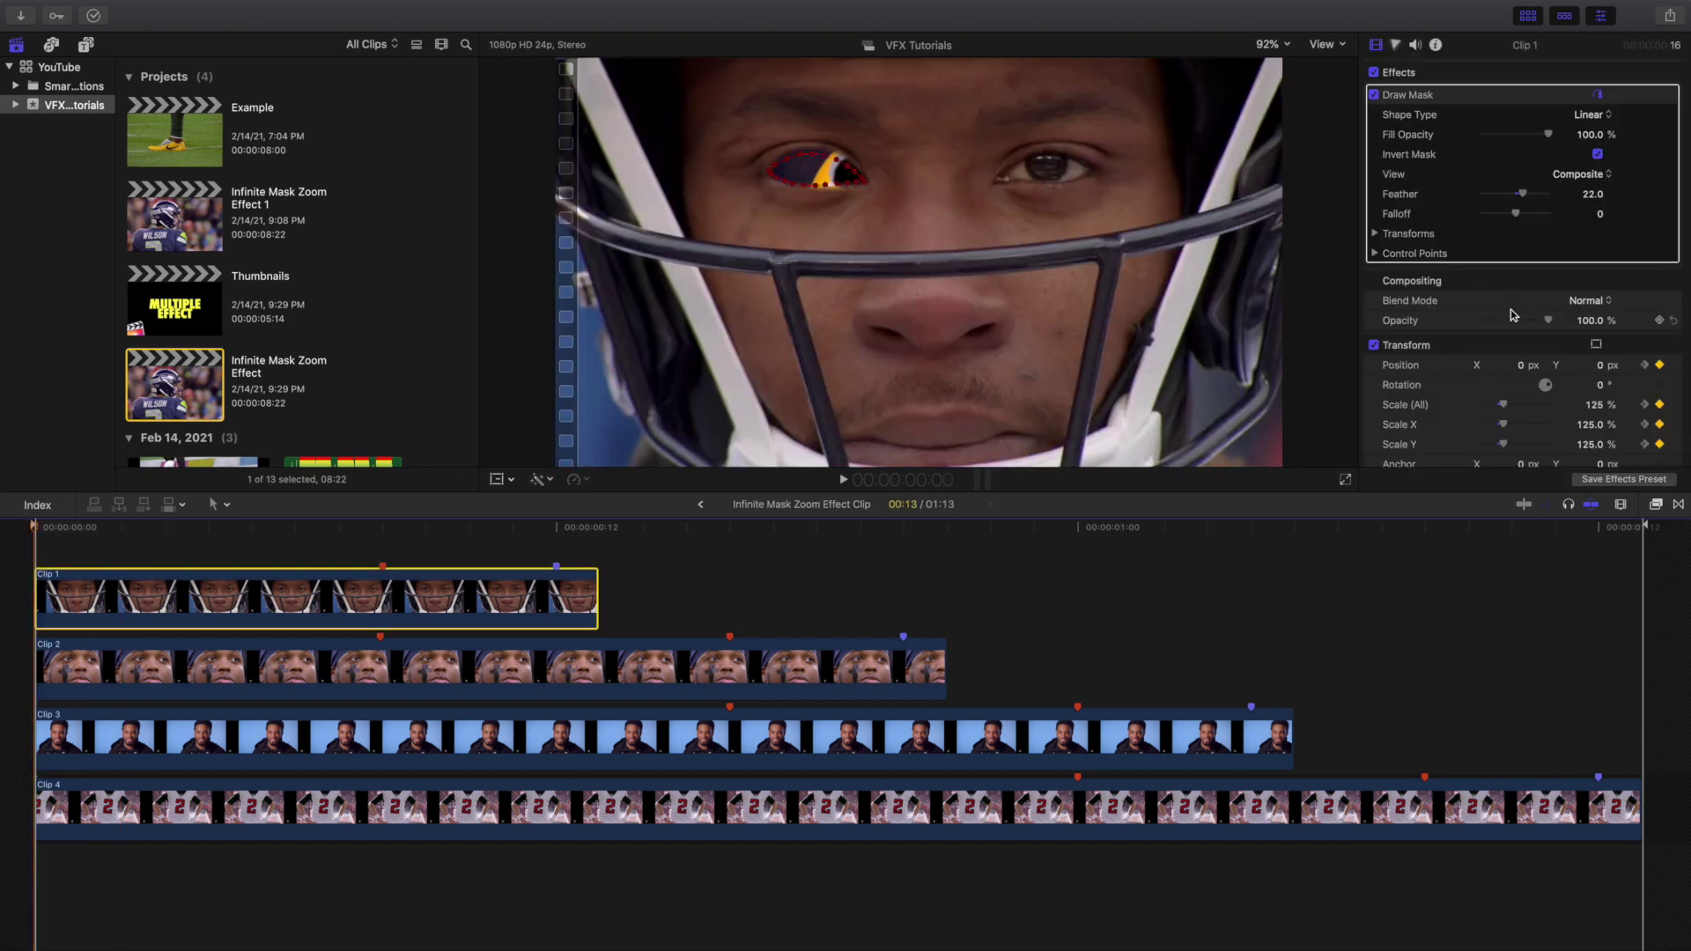
scroll(1513, 315, "down", 2)
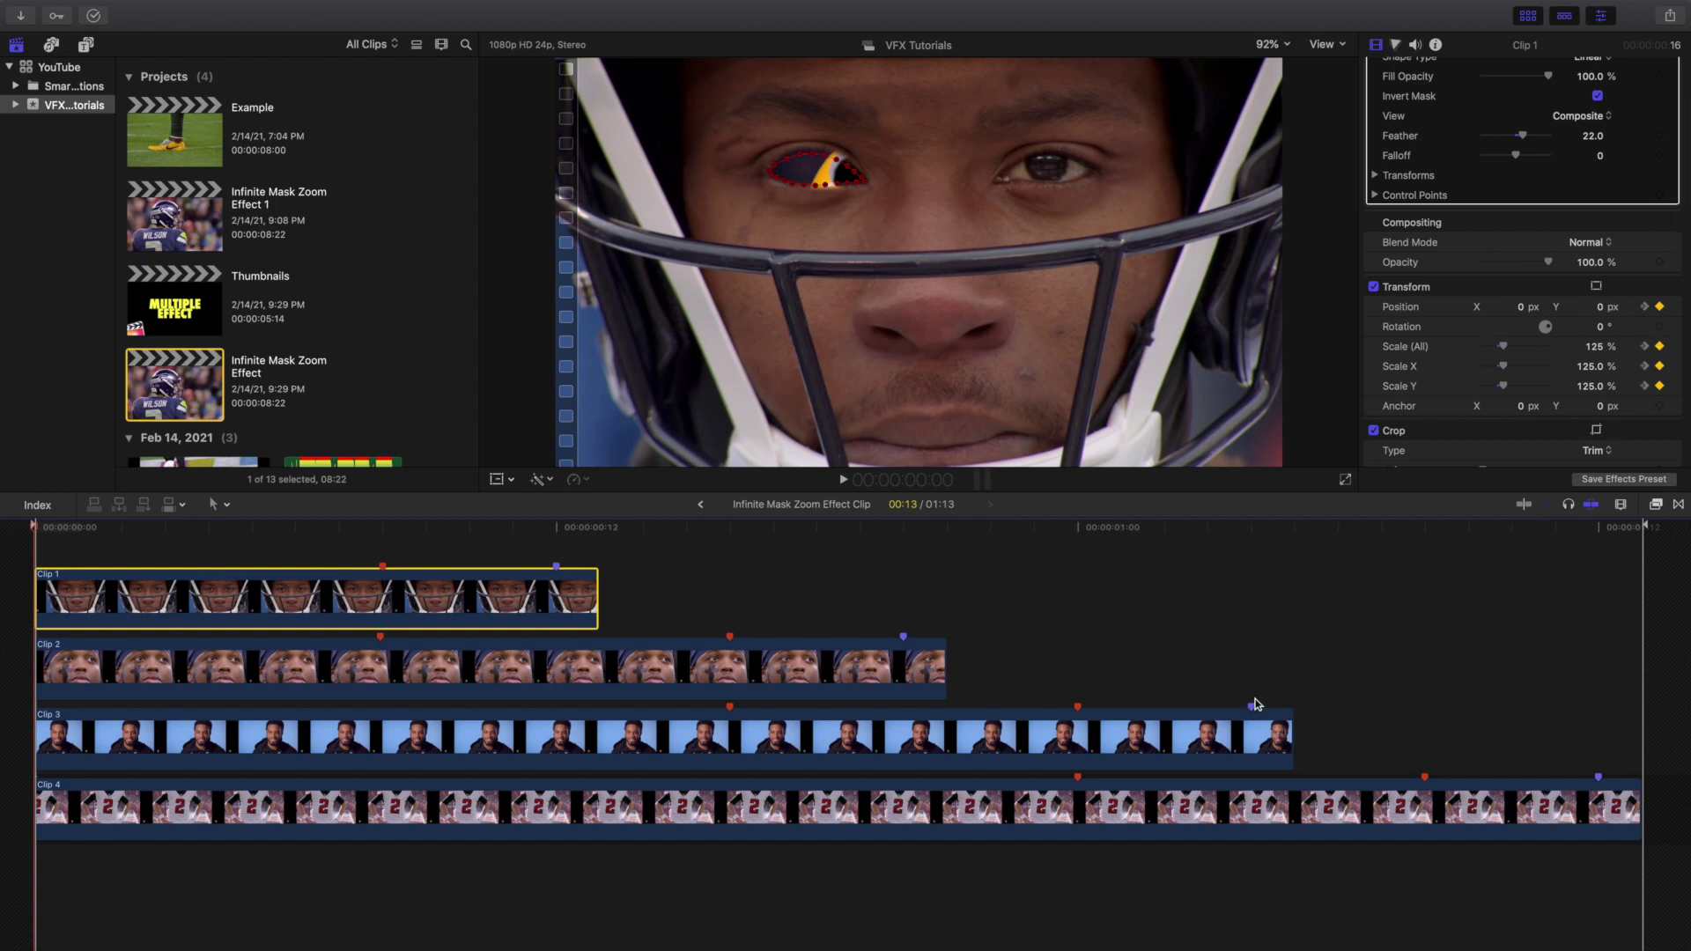
left_click(556, 548)
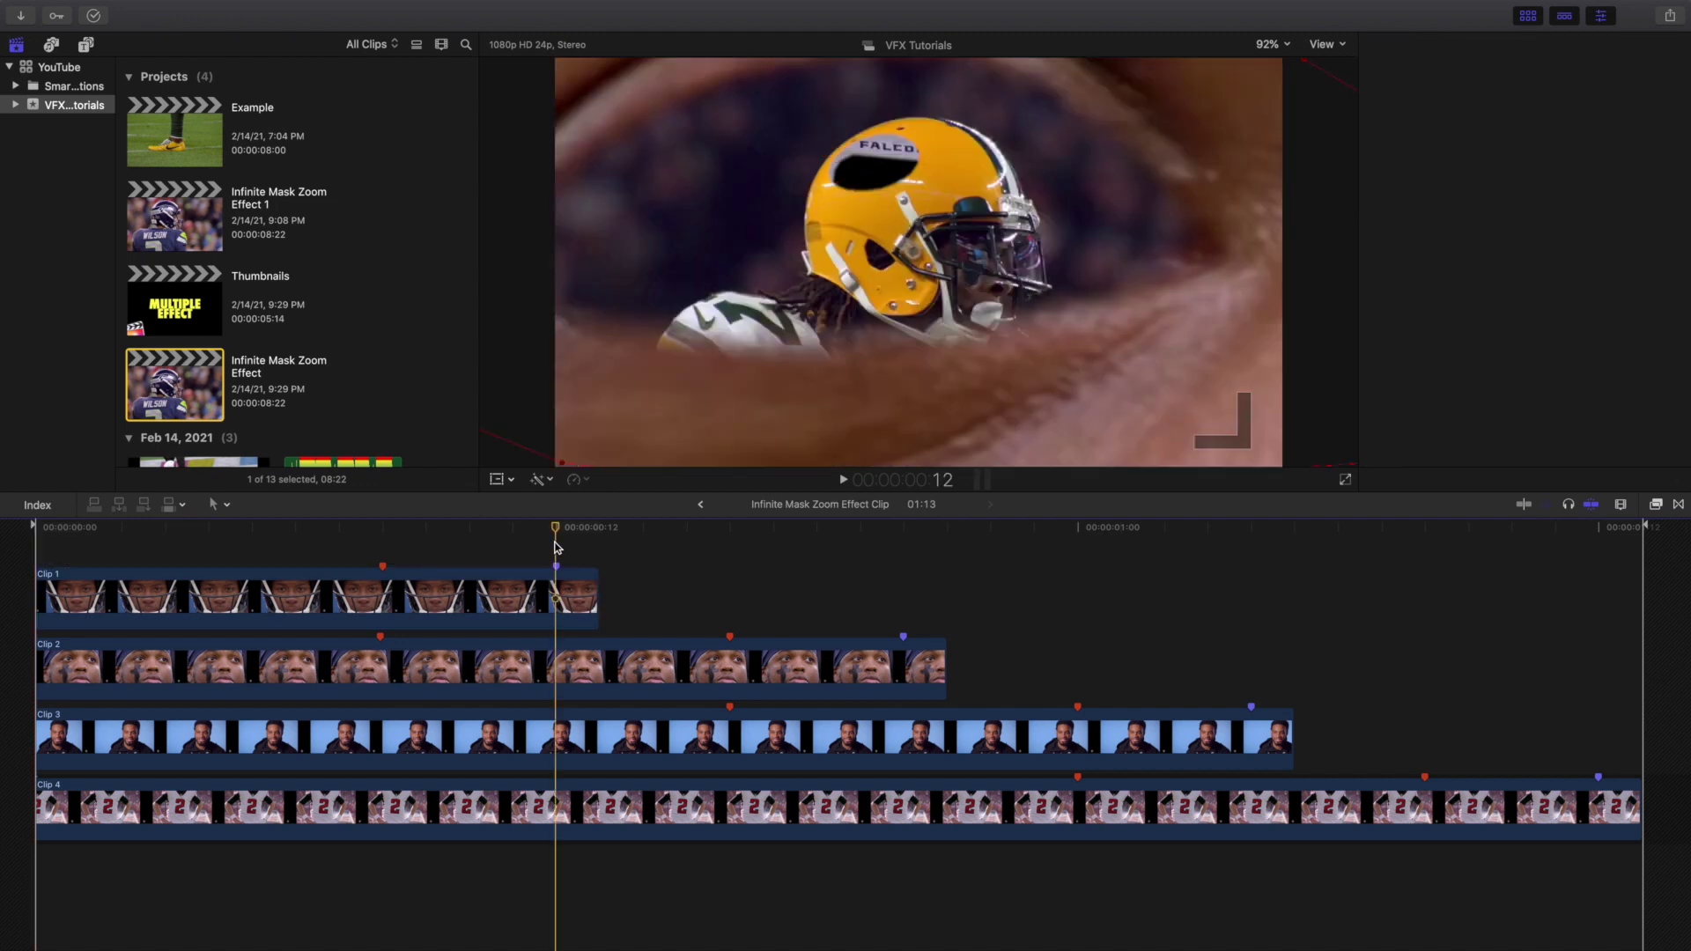
left_click(560, 583)
scroll(1409, 352, "down", 2)
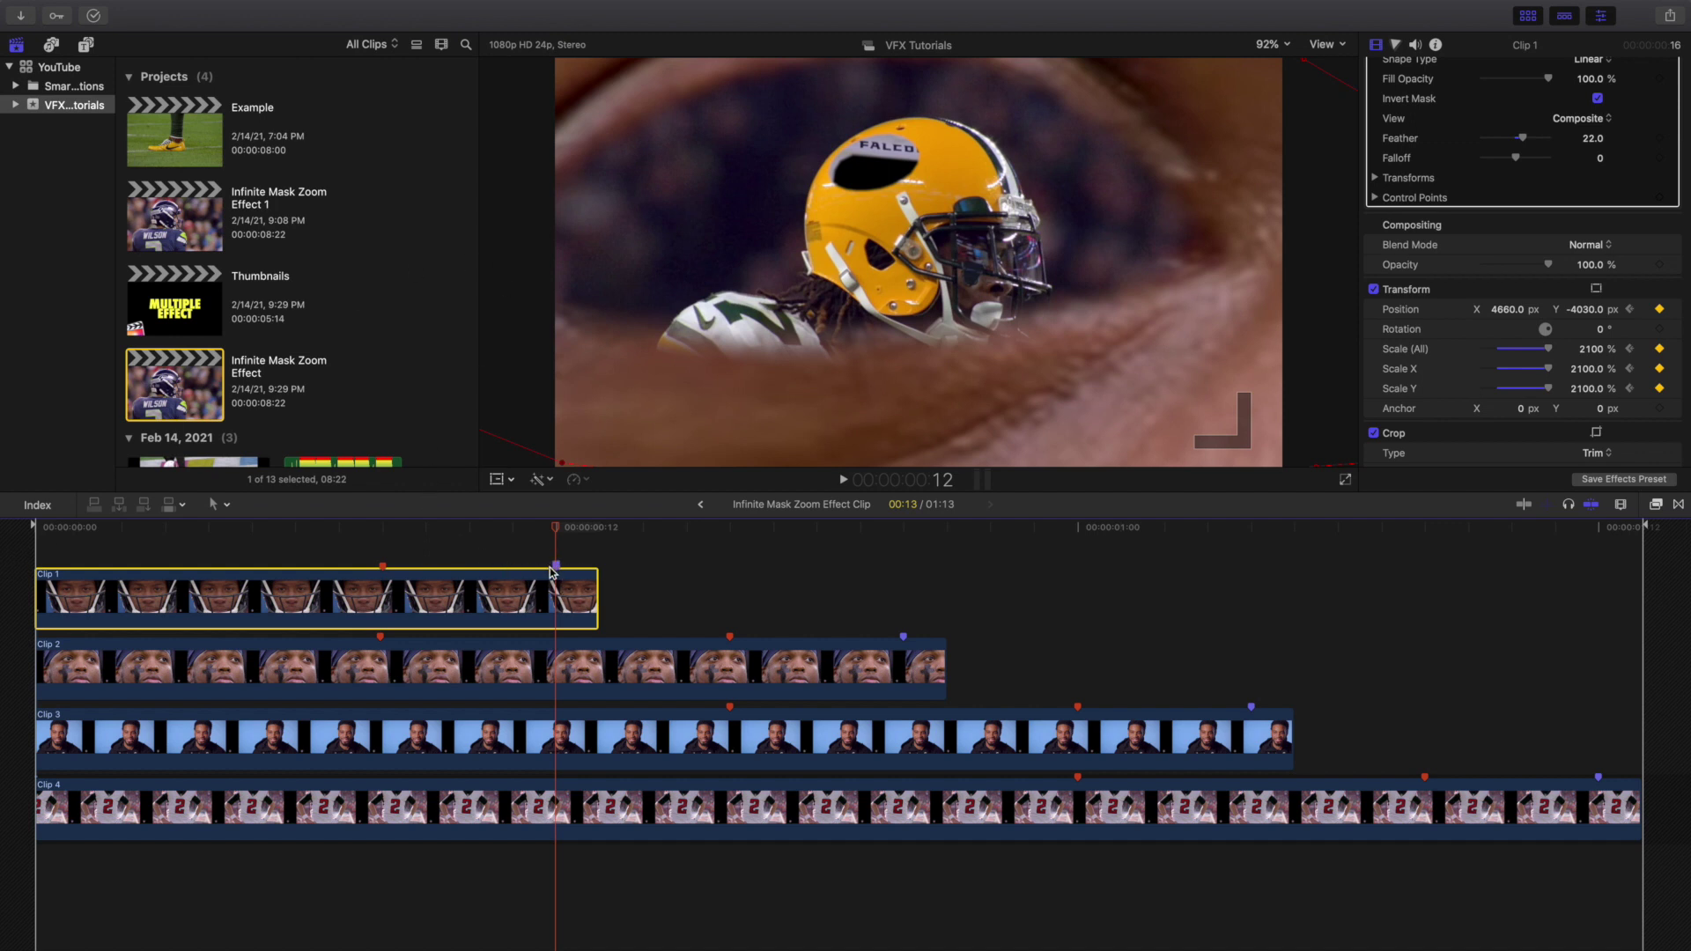
left_click(37, 562)
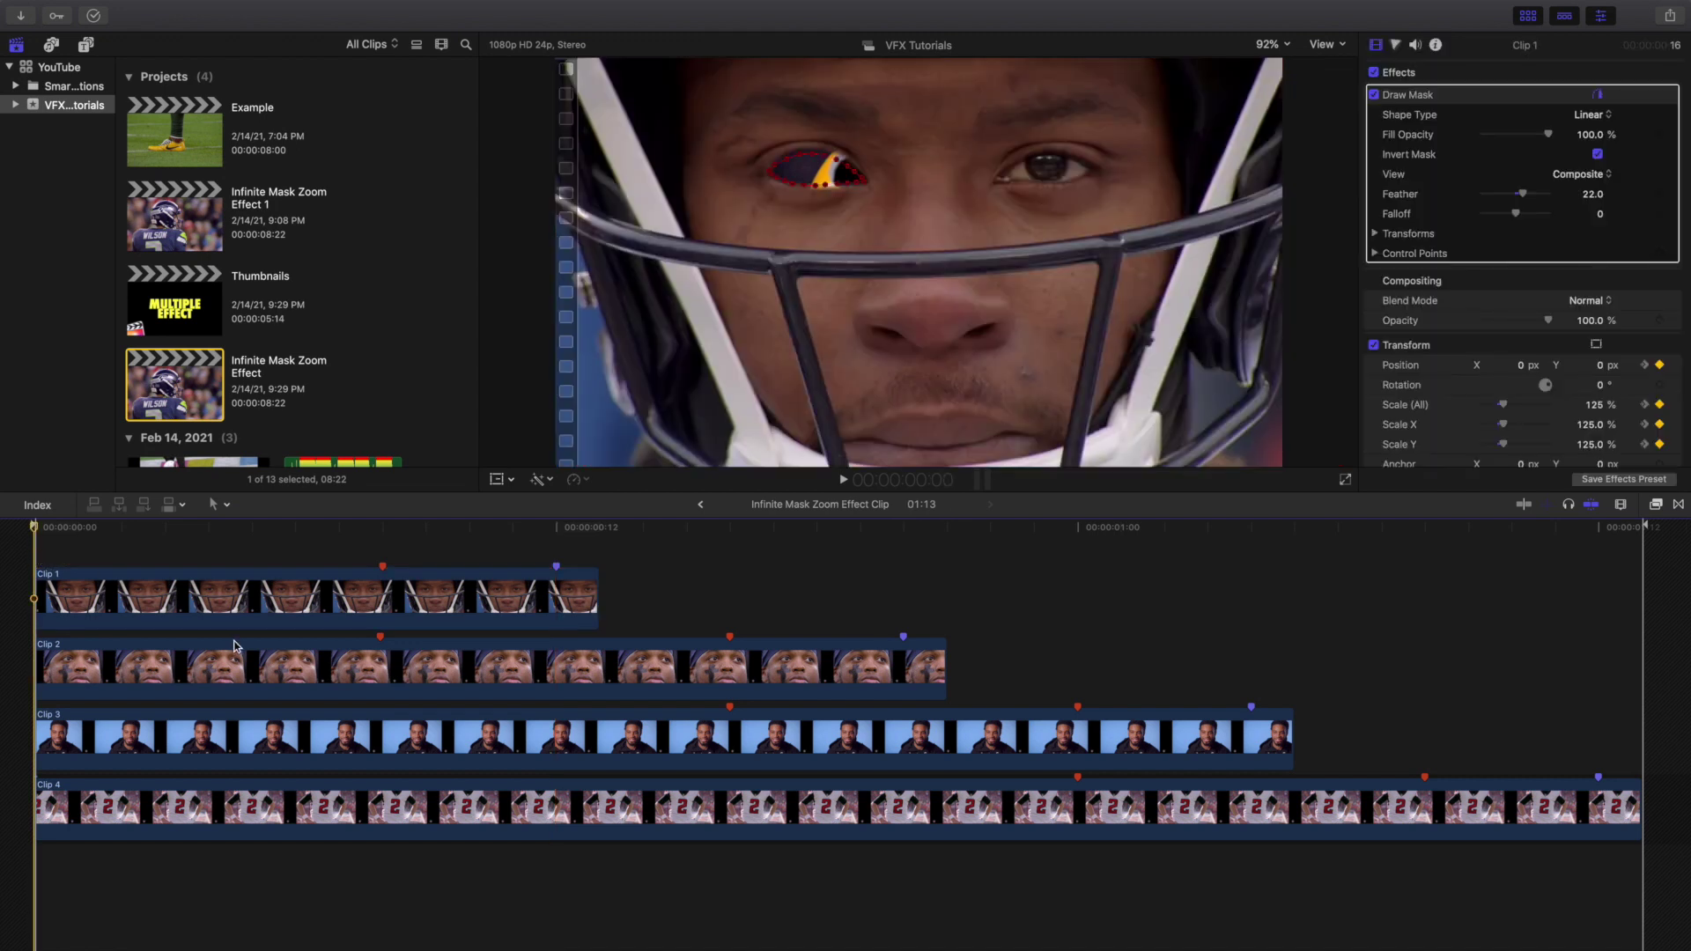
key("space")
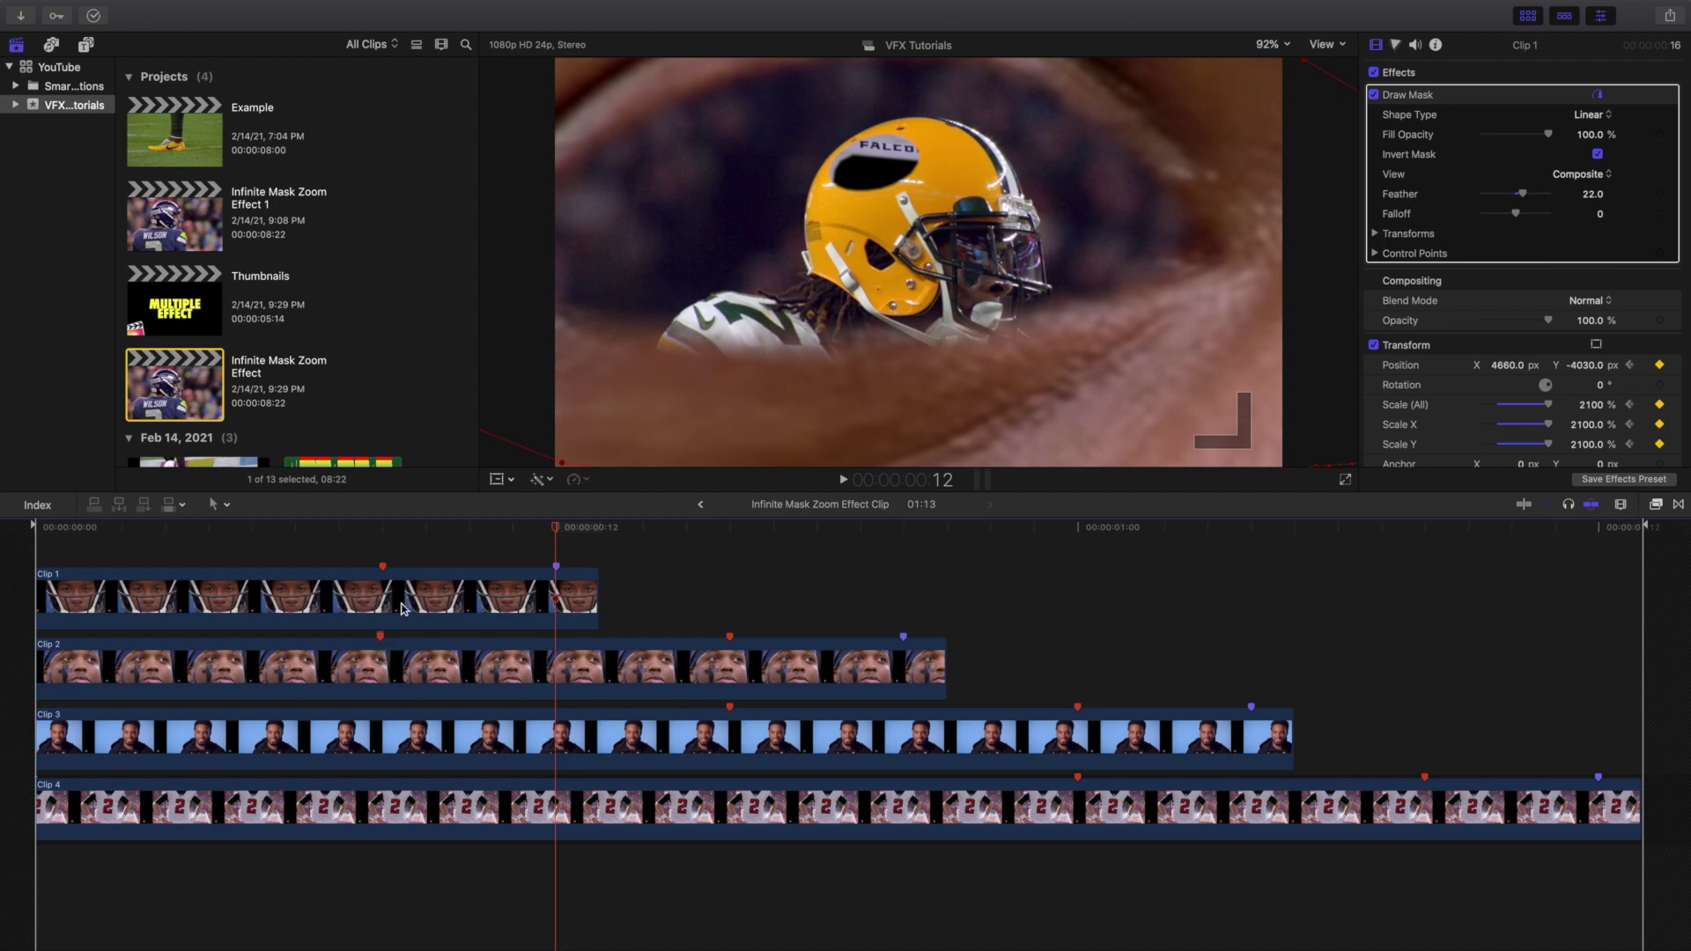
left_click(35, 563)
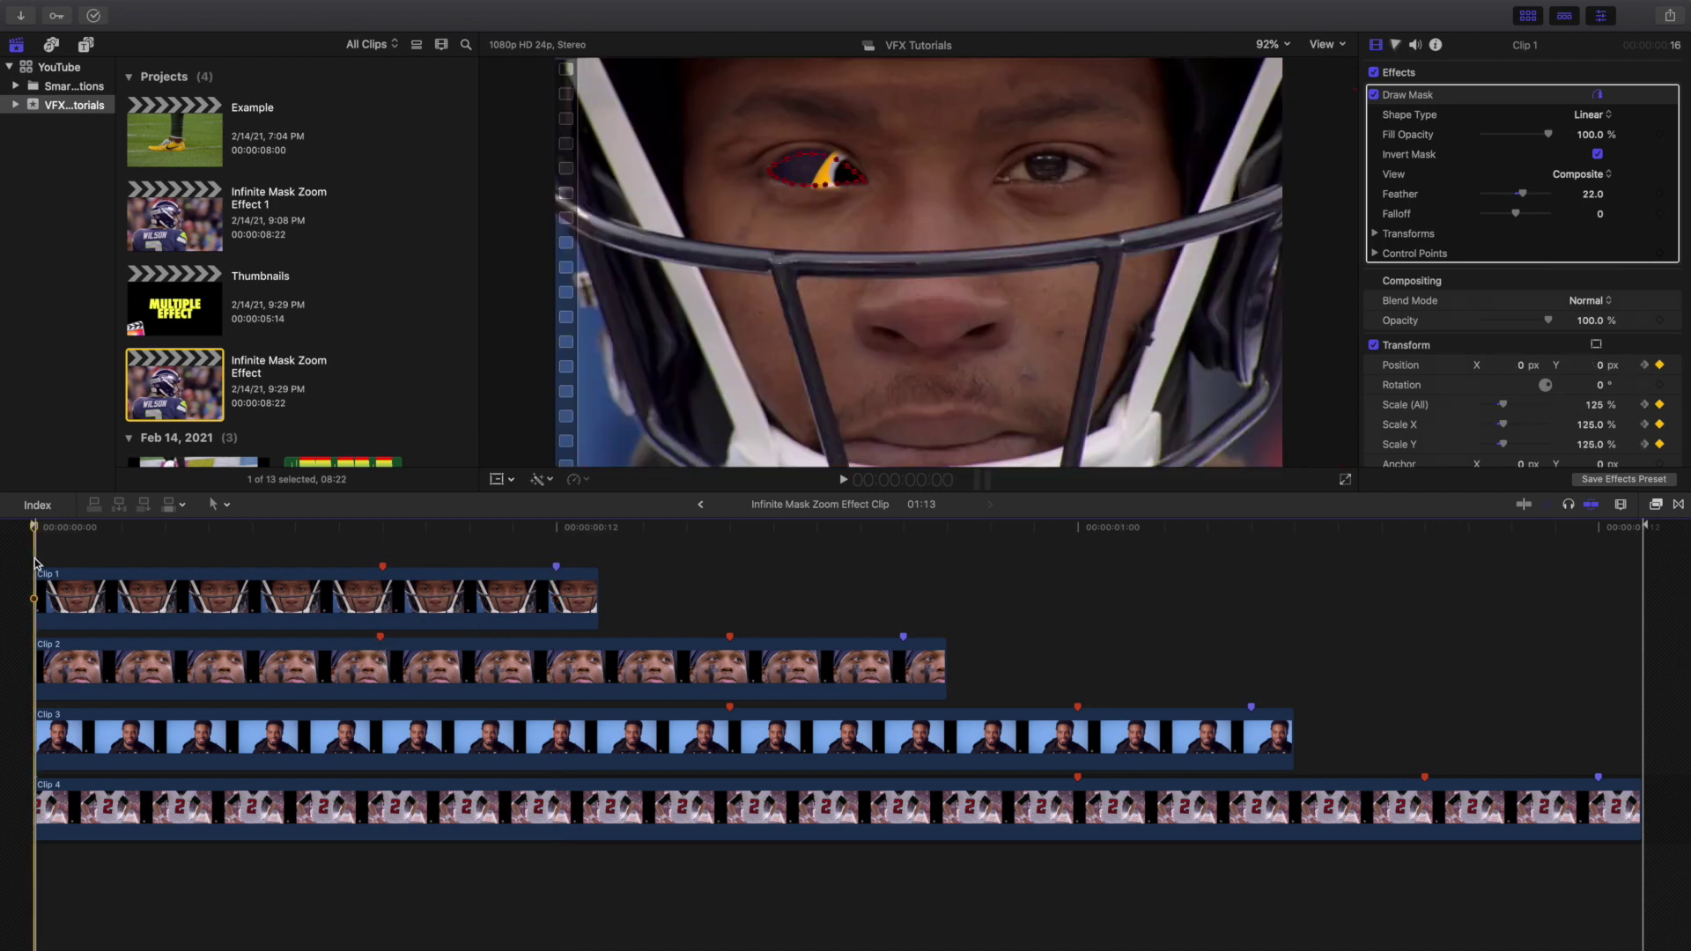
- Select Clip 2 and play its zoom into the eye, stepping frames back and forth
left_click(112, 653)
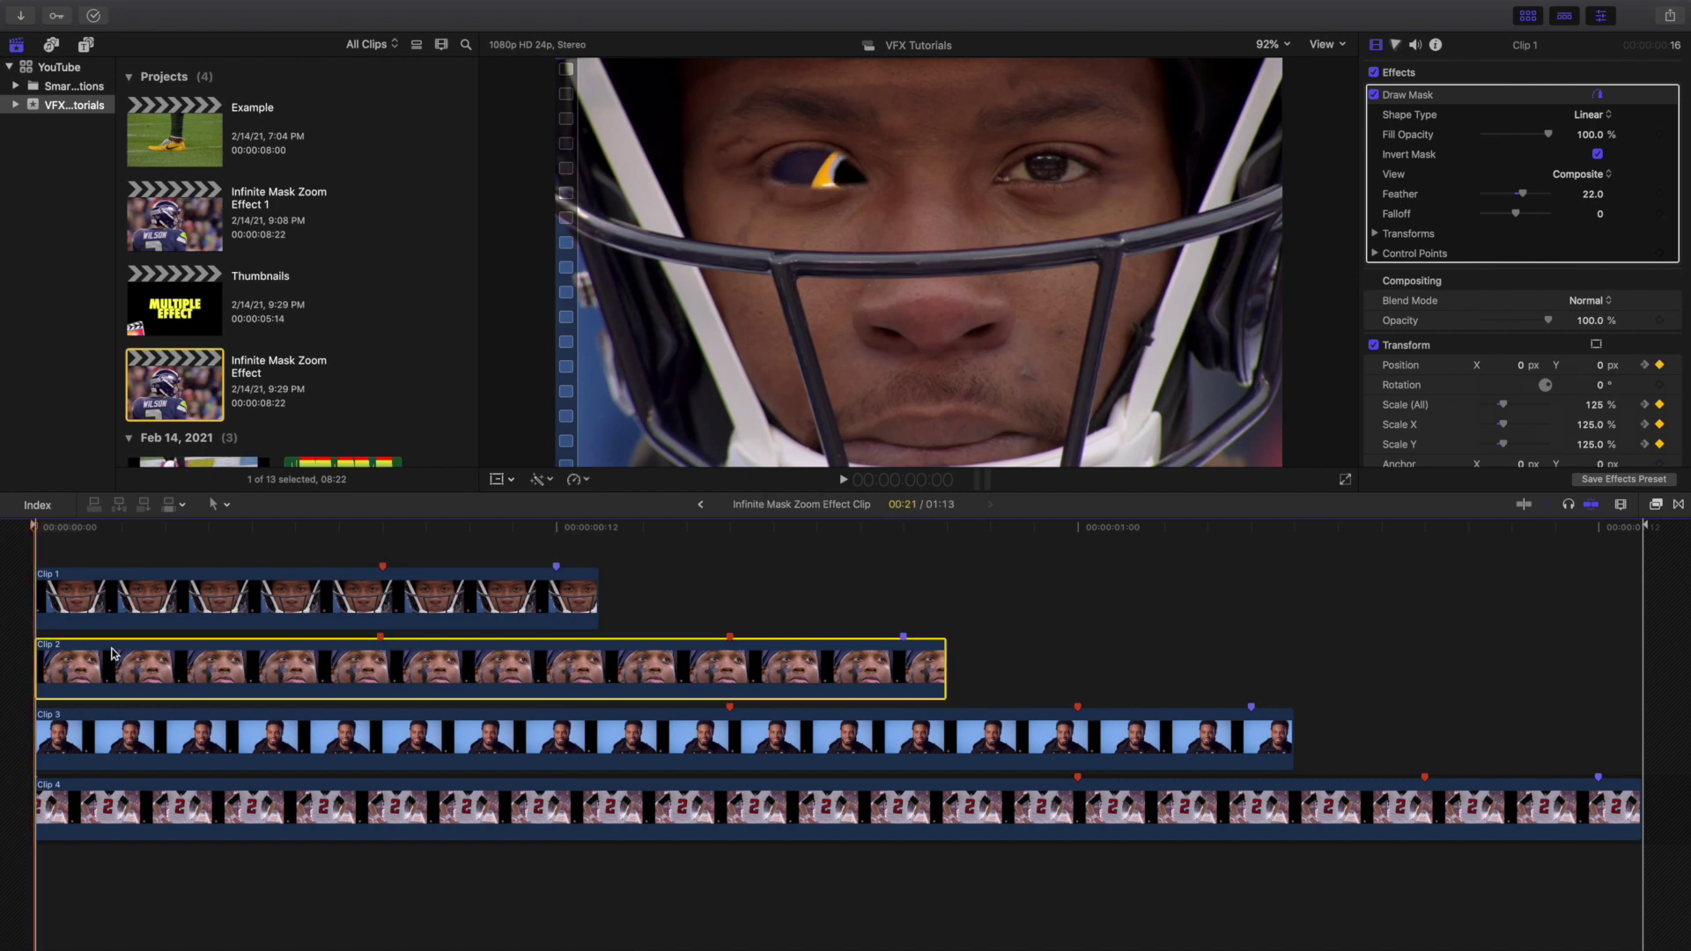
key("space")
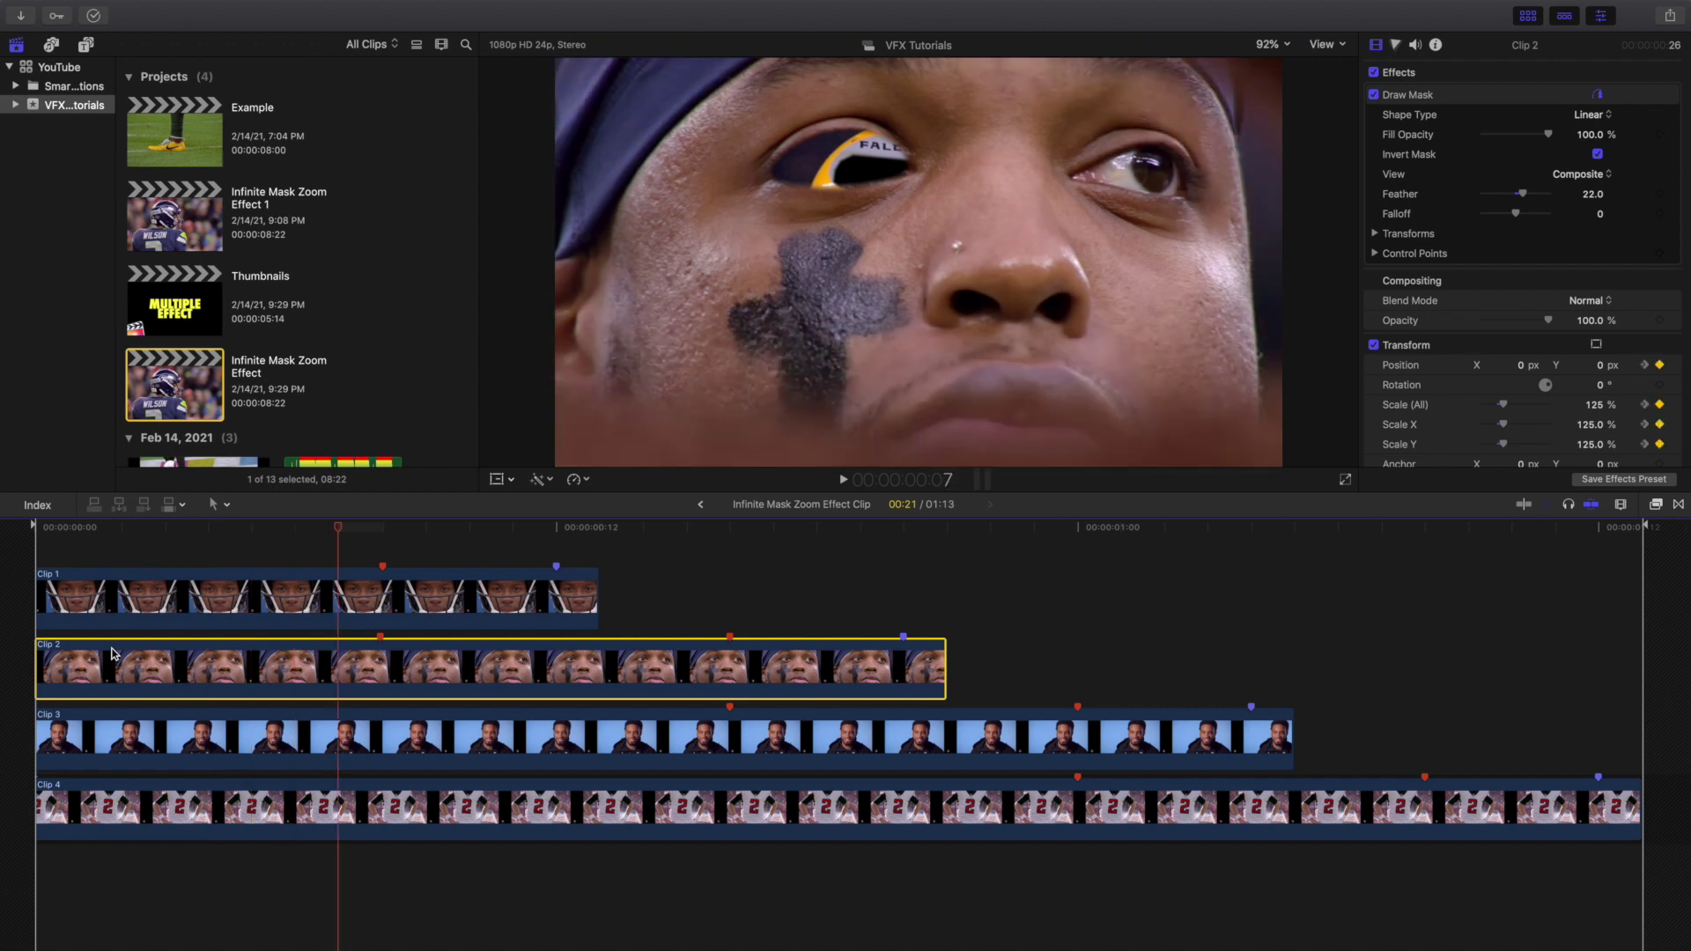
key("Left")
key("Right")
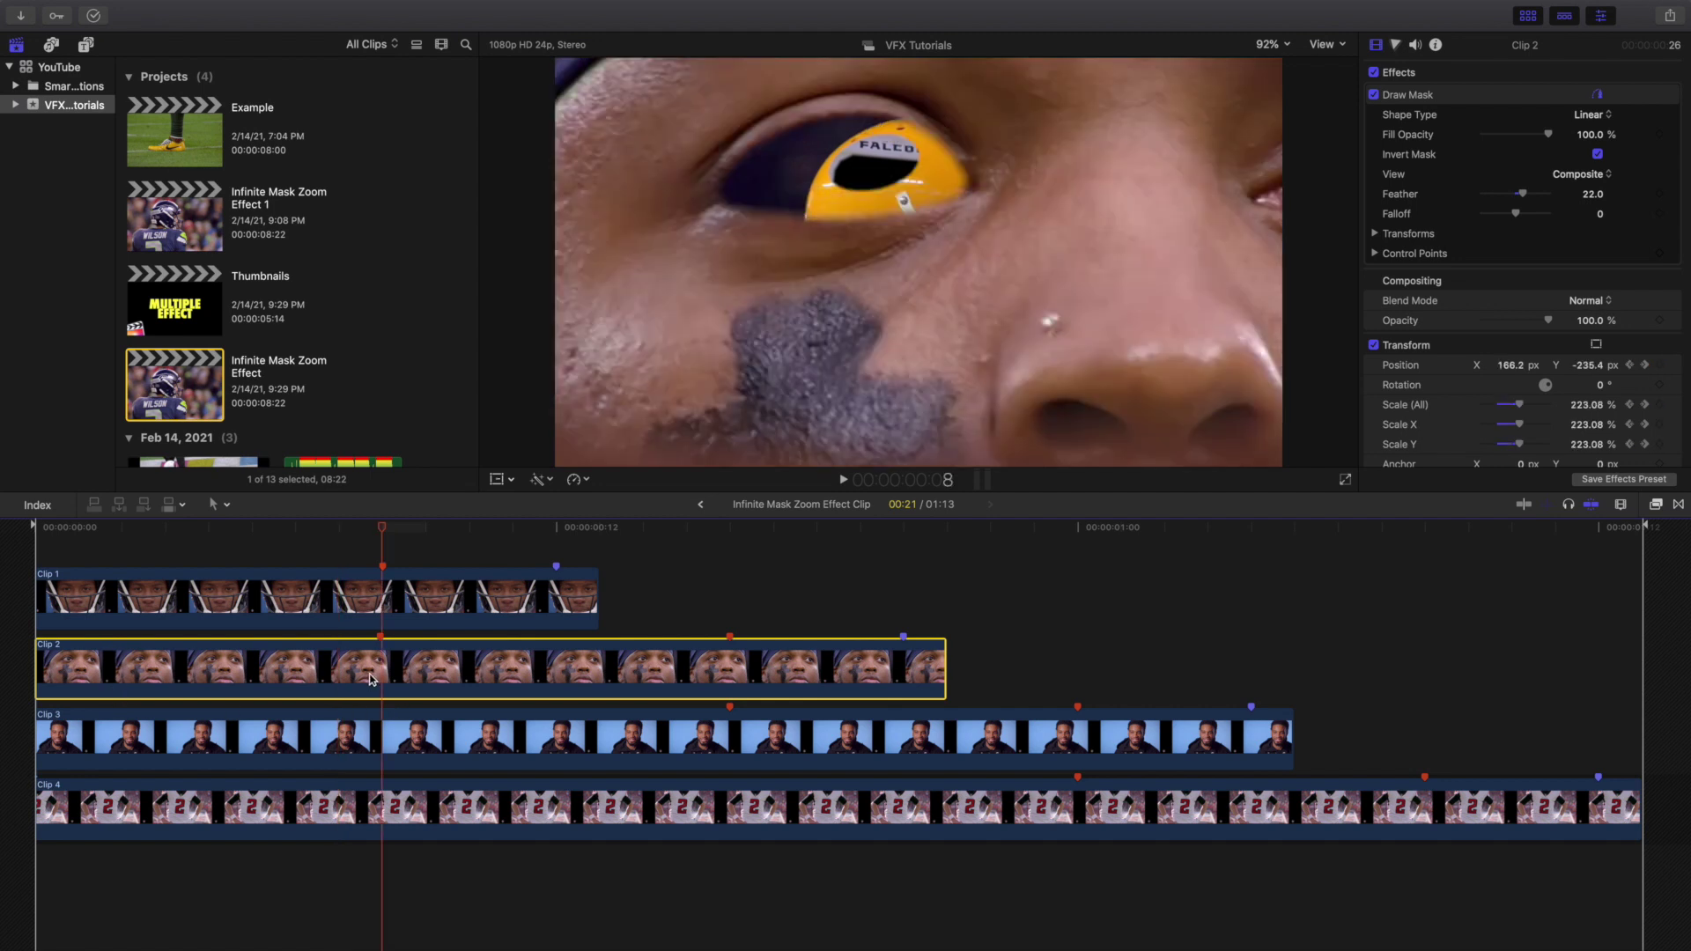
key("Left")
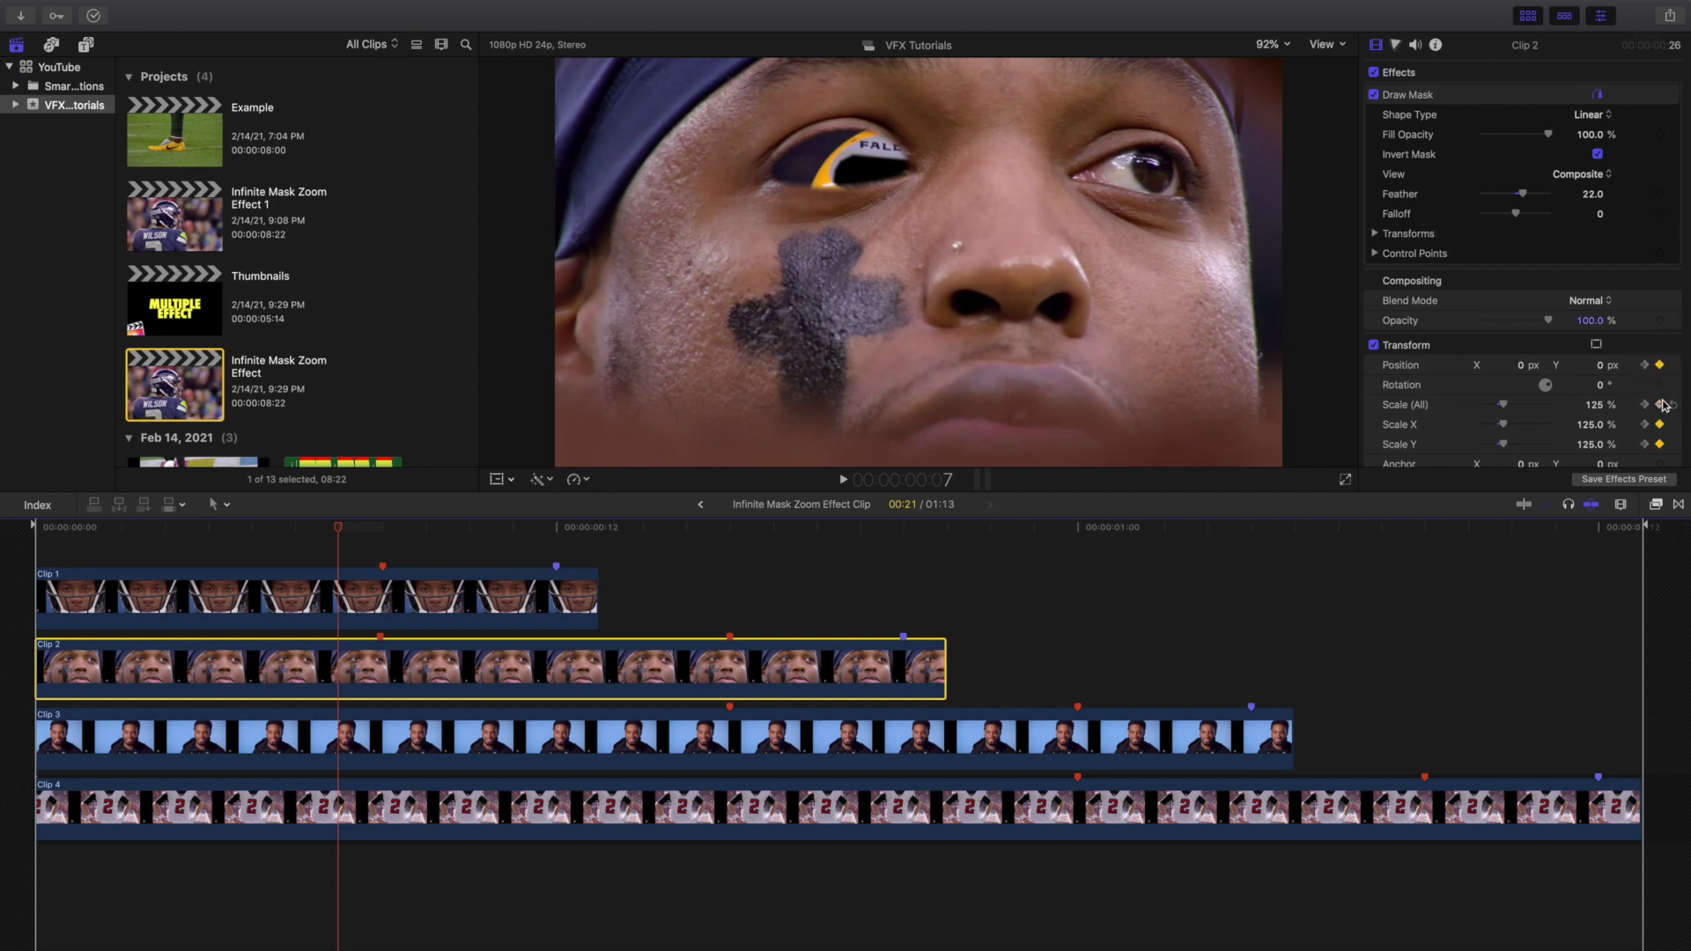
- Check Clip 2's transform at frame 20 (1400% zoom end) and frame 7 (125% start)
left_click(906, 566)
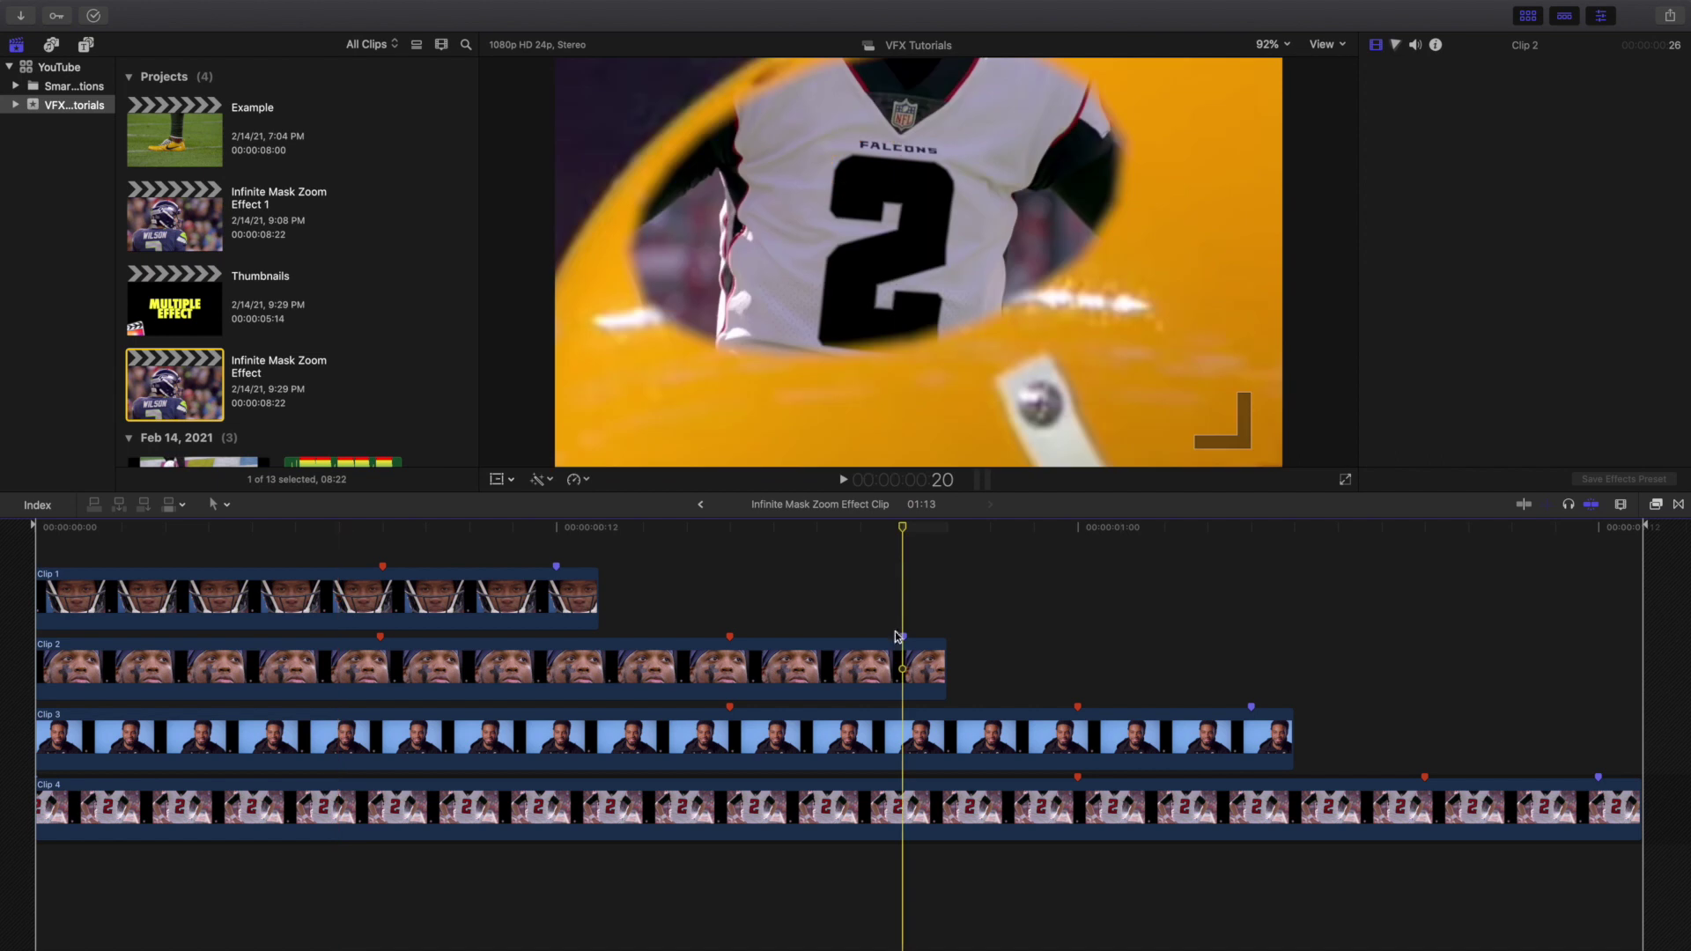
left_click(902, 659)
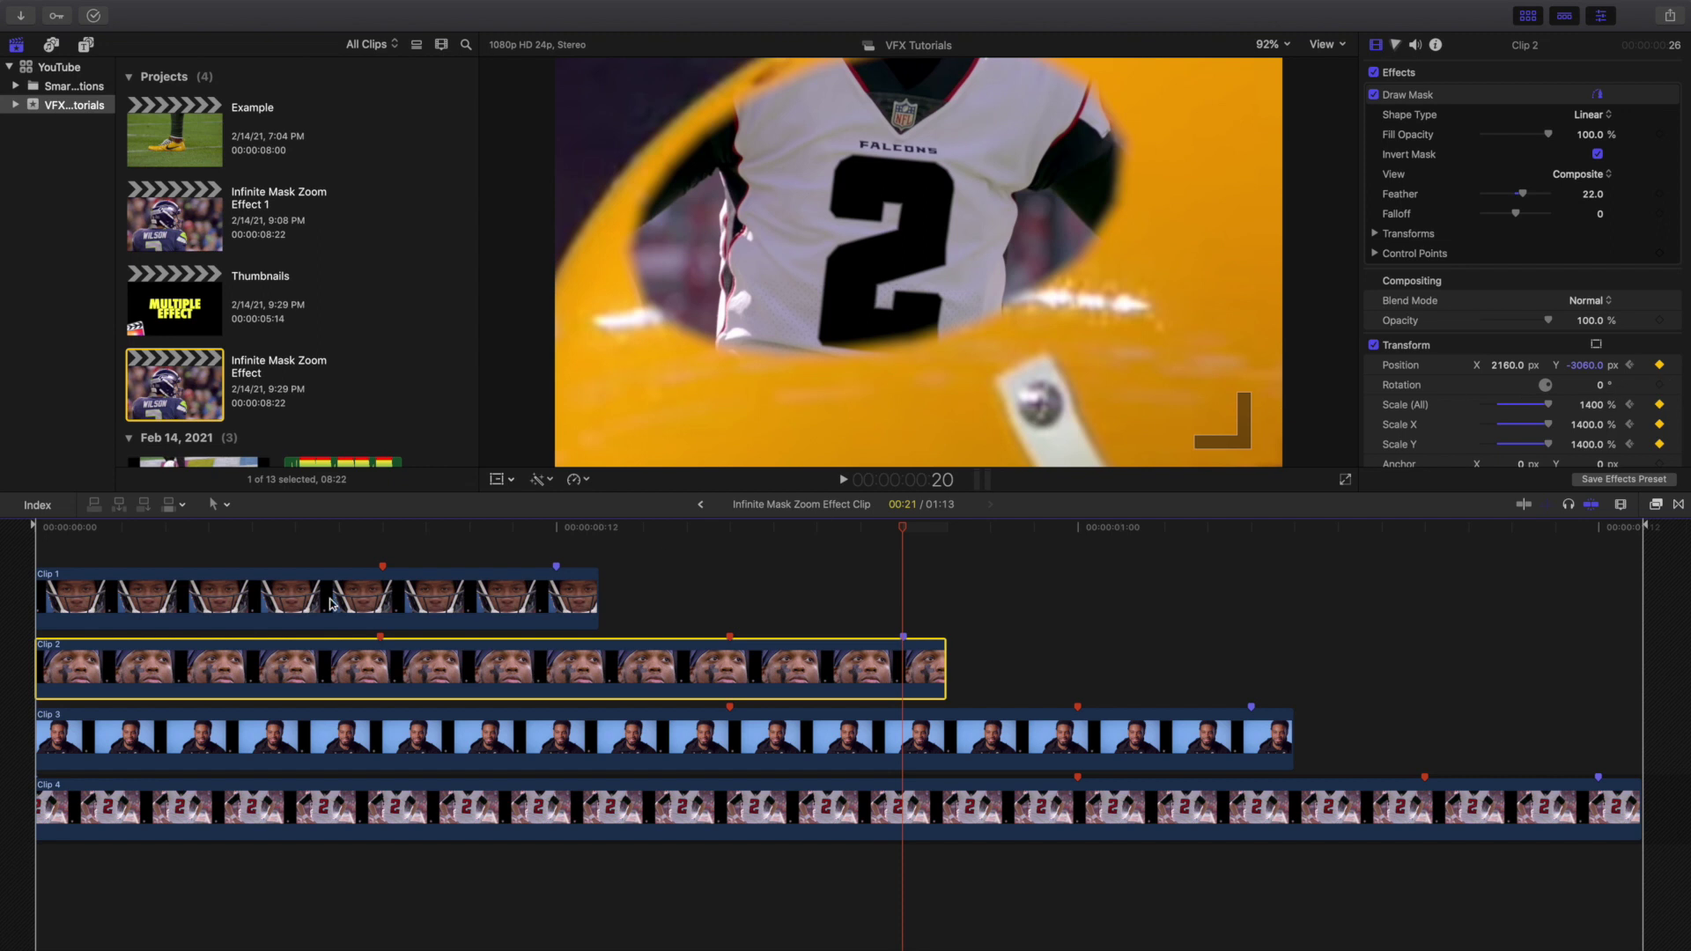
key("Home")
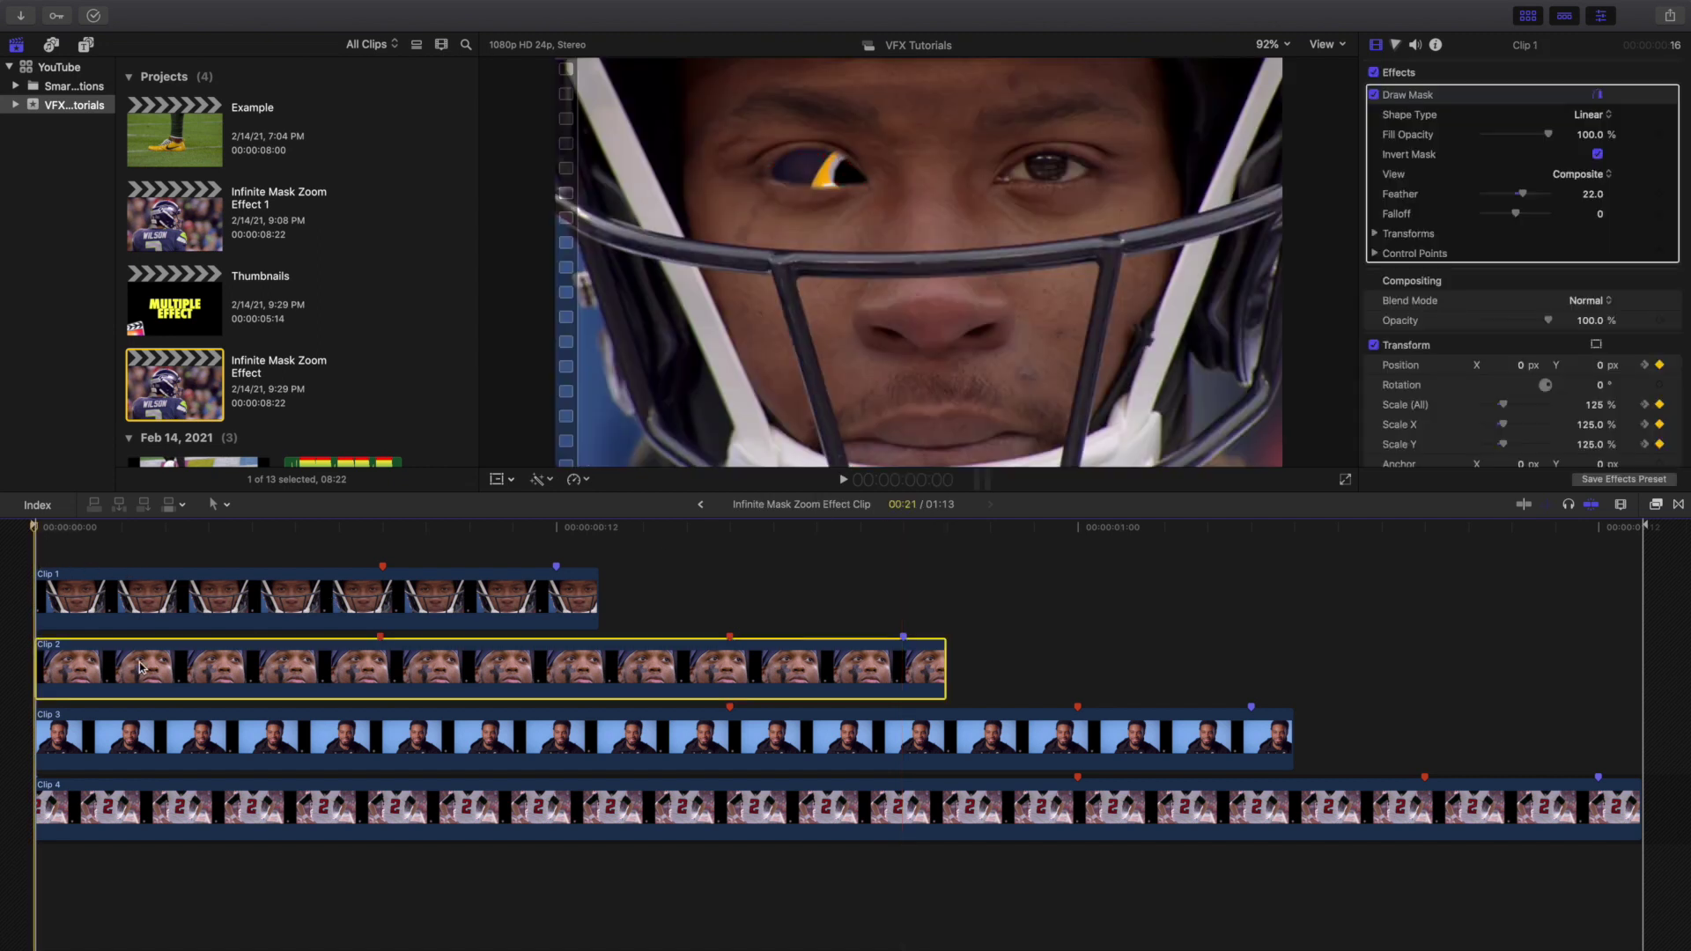
left_click(385, 562)
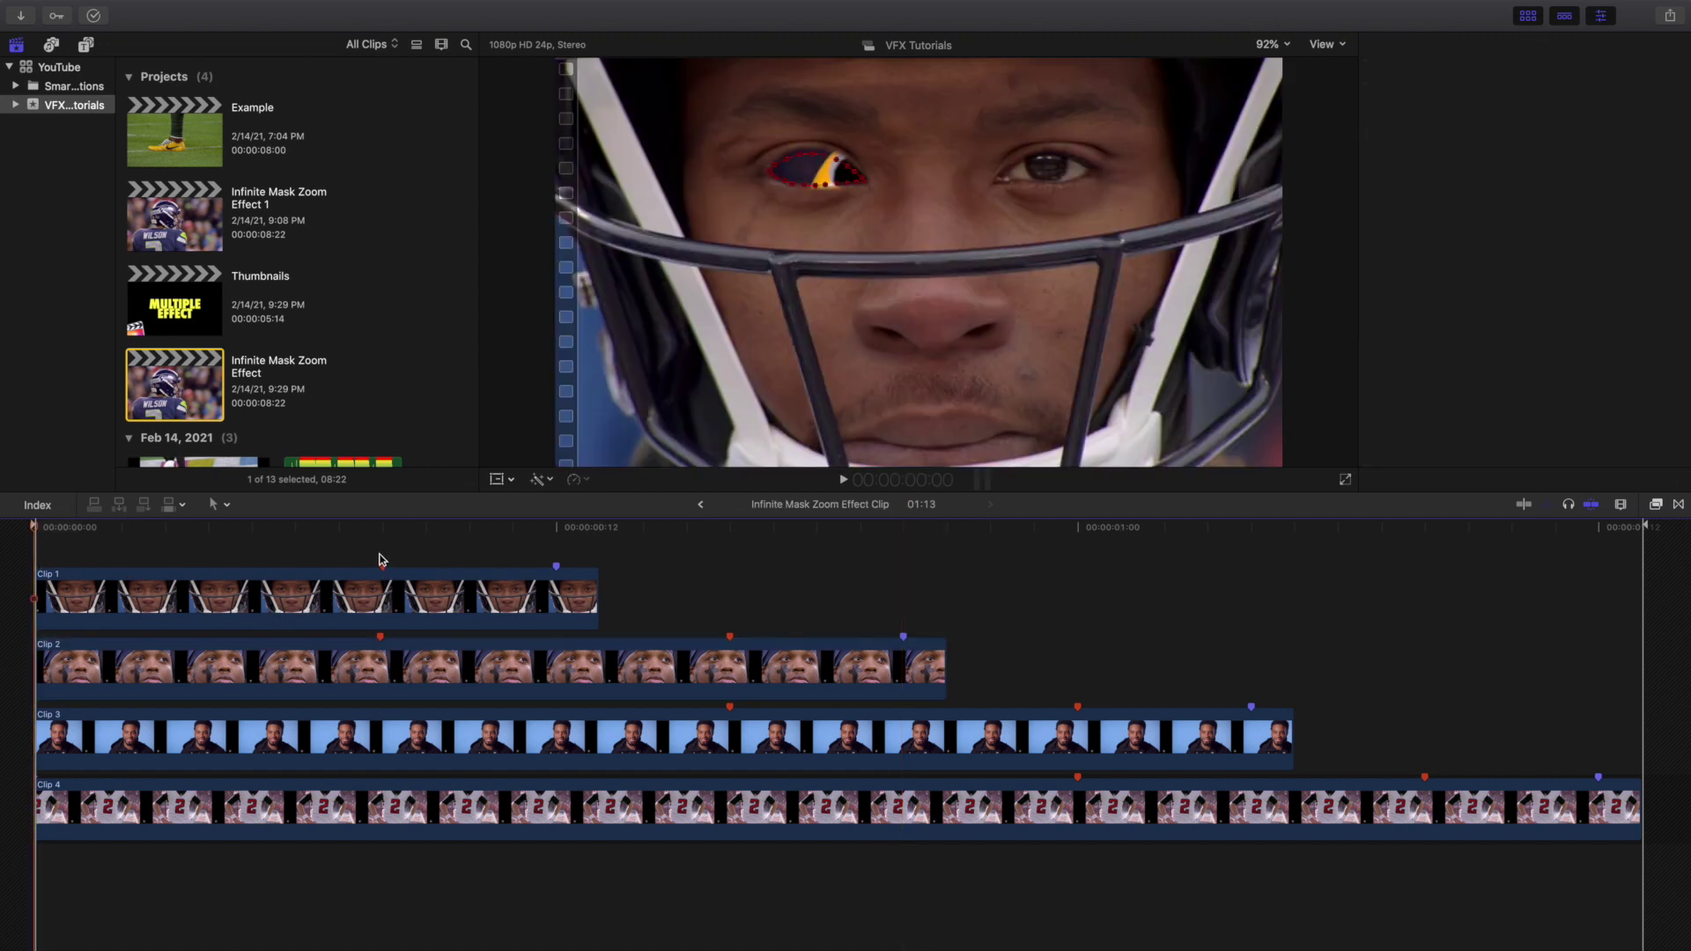
left_click(381, 561)
left_click(385, 674)
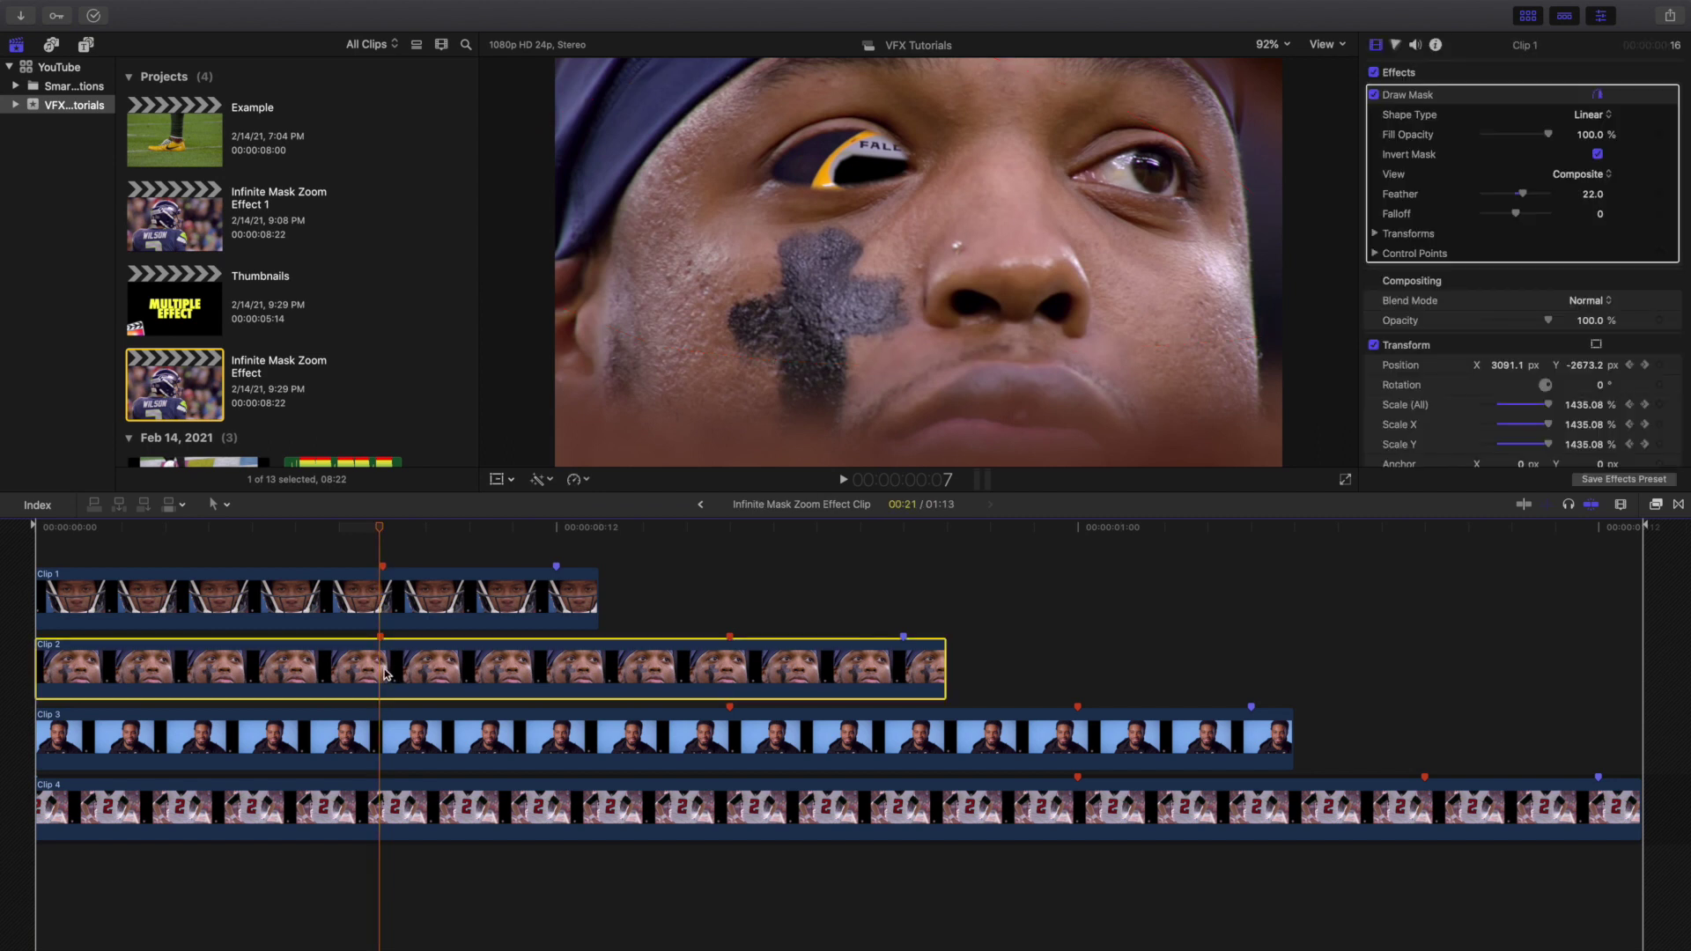
key("Left")
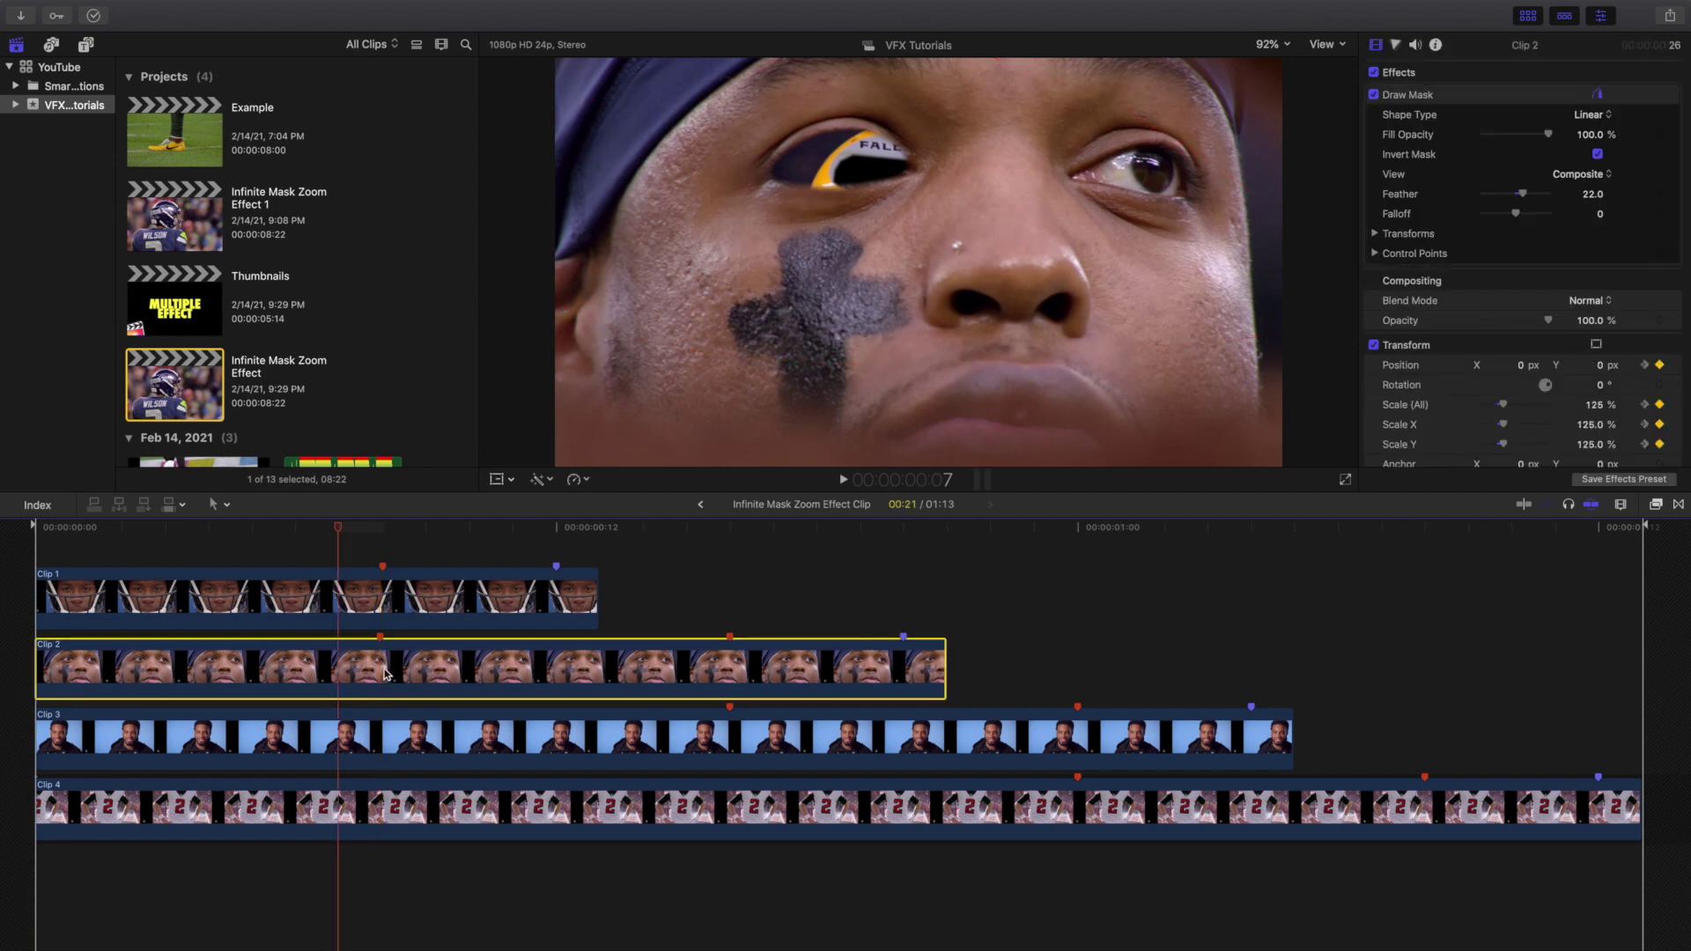
- Show Clip 2's mask outline, replay the zoom from the start, and stop at frame 16
left_click(1461, 96)
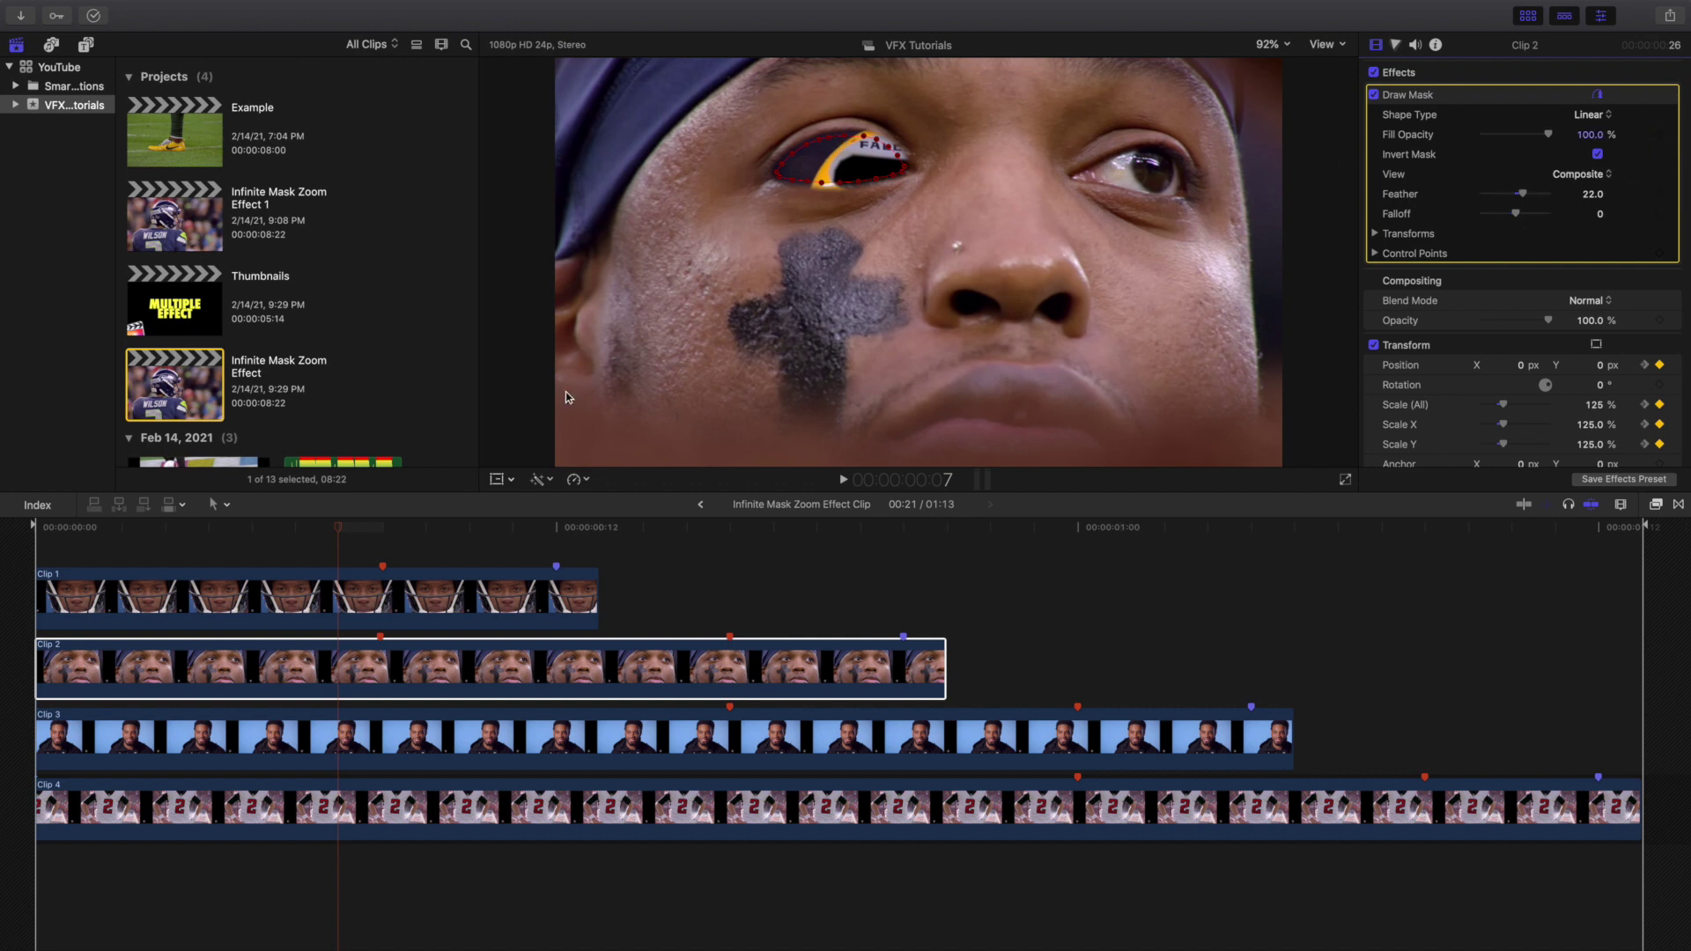
left_click(35, 544)
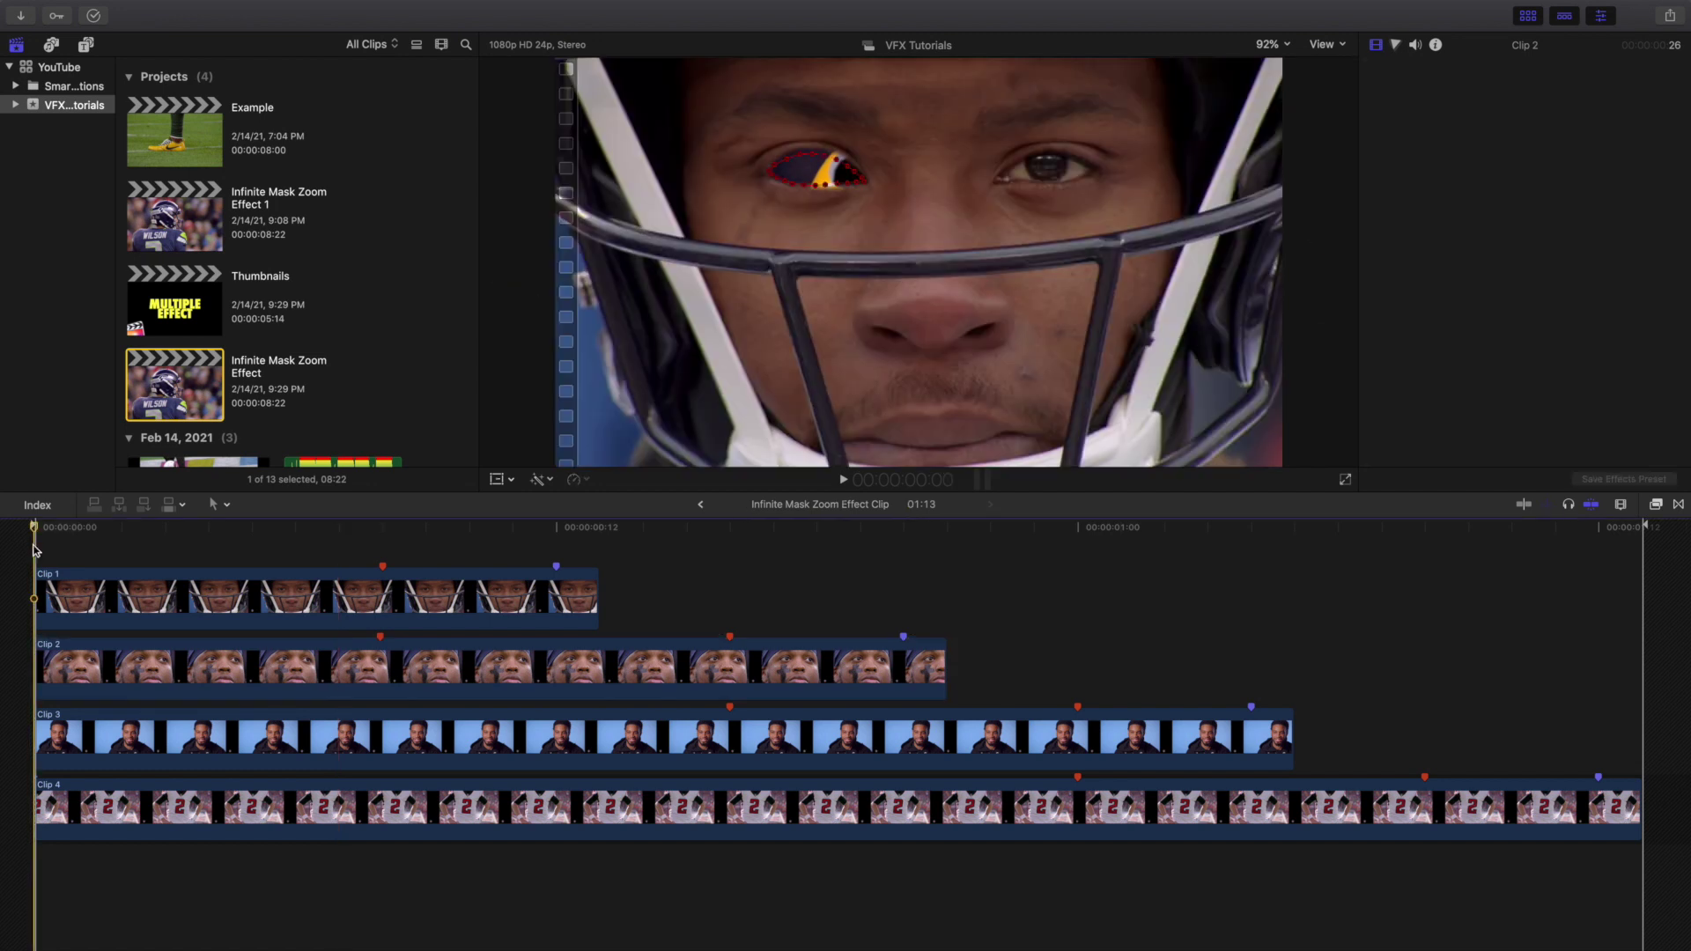
left_click(181, 683)
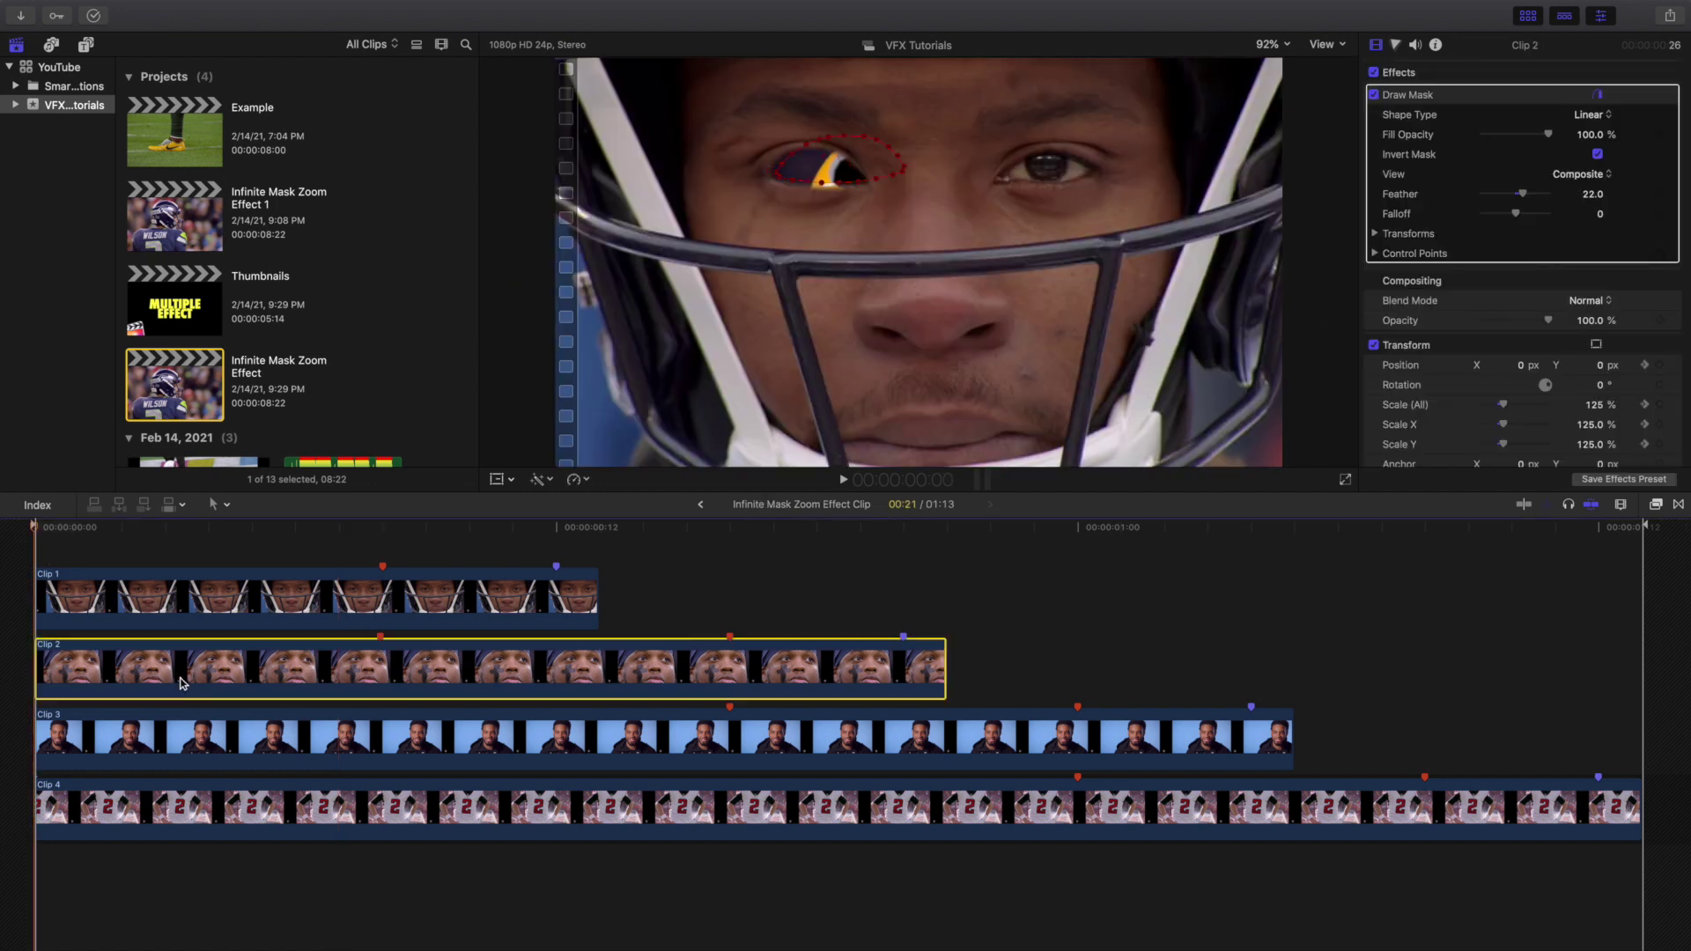
key("space")
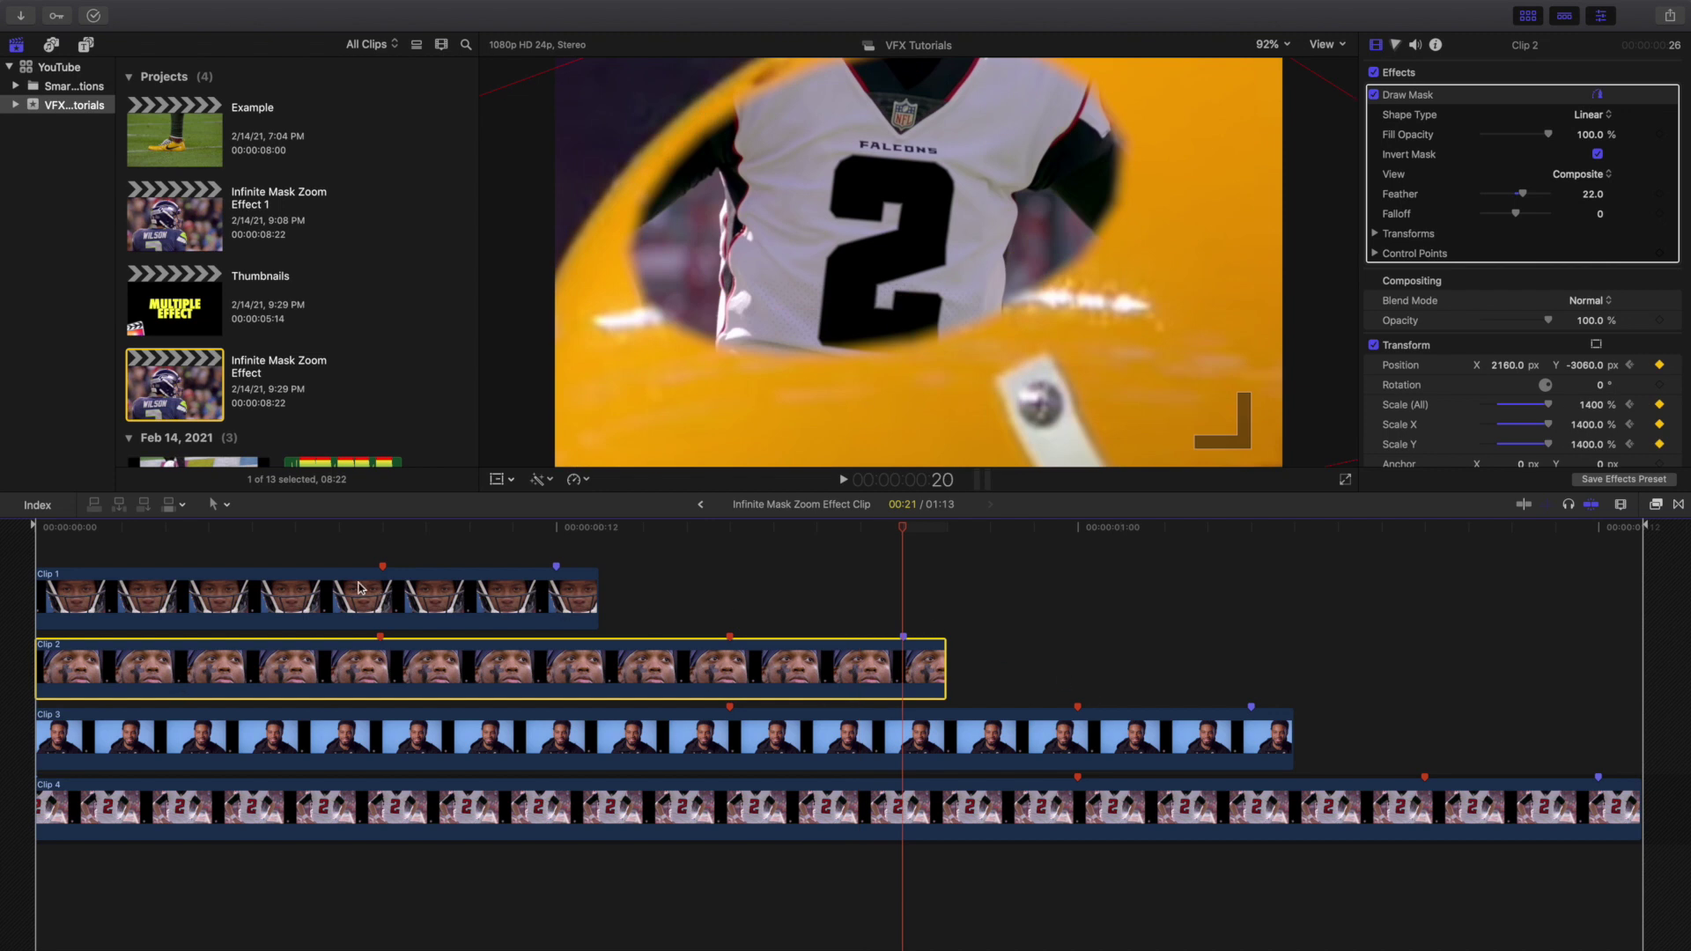
left_click(733, 598)
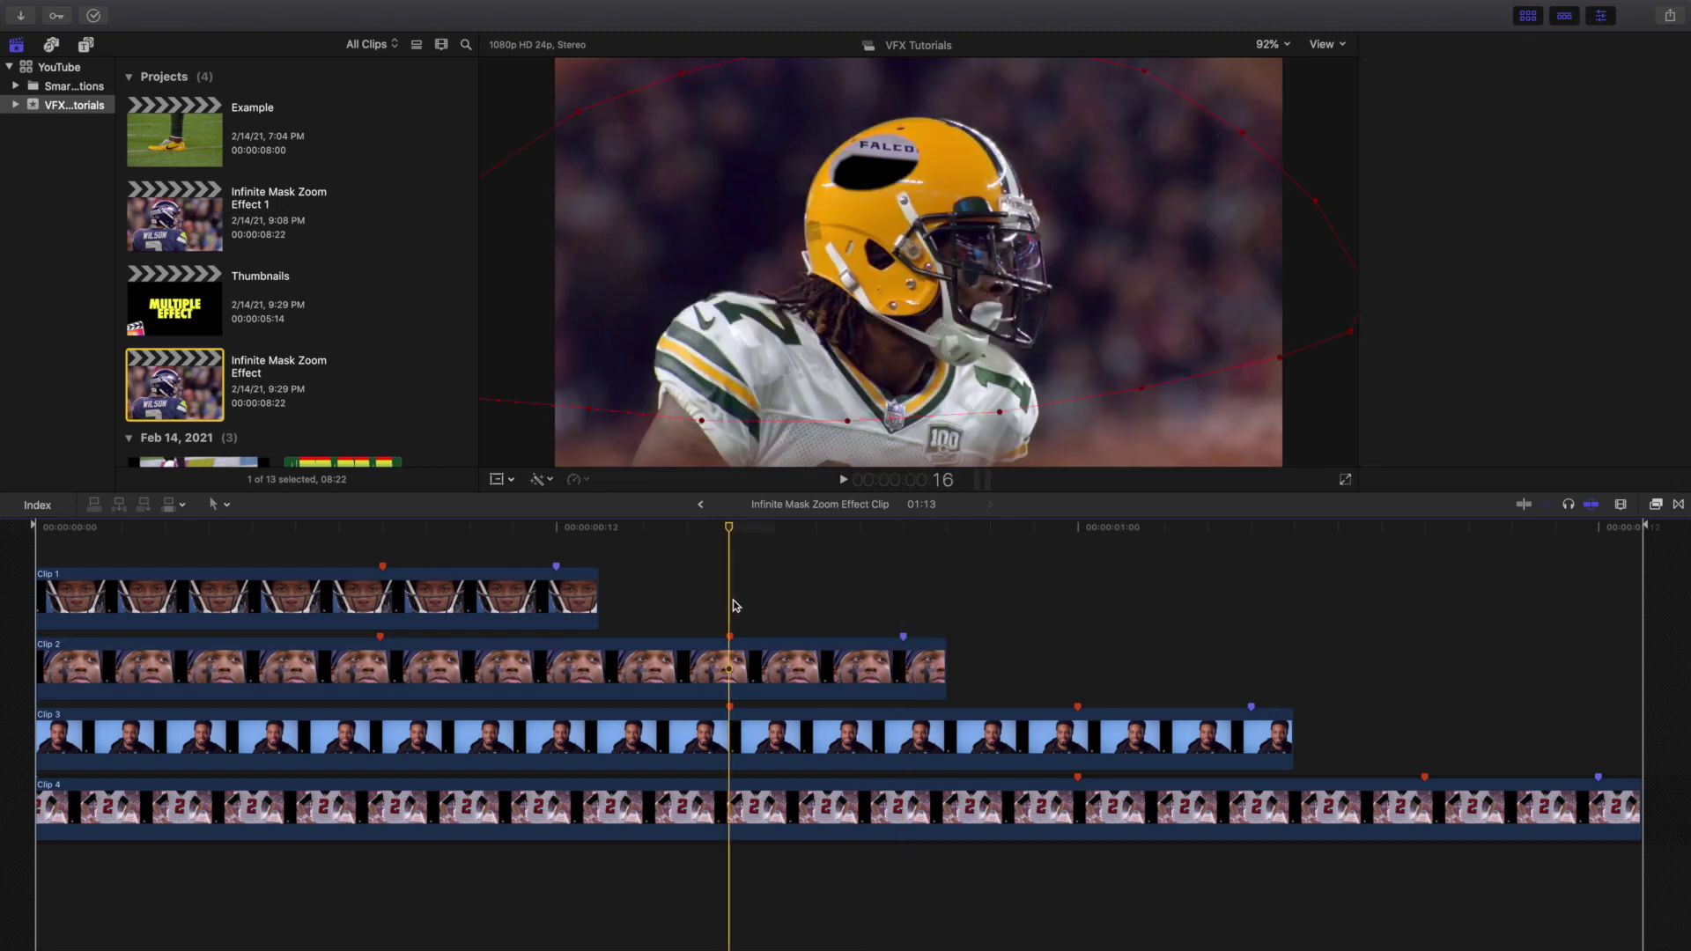
- Keyframe Clip 3's Position and Scale at frame 16 and at 1:04 (1800%, 1600/-3800 px)
left_click(727, 743)
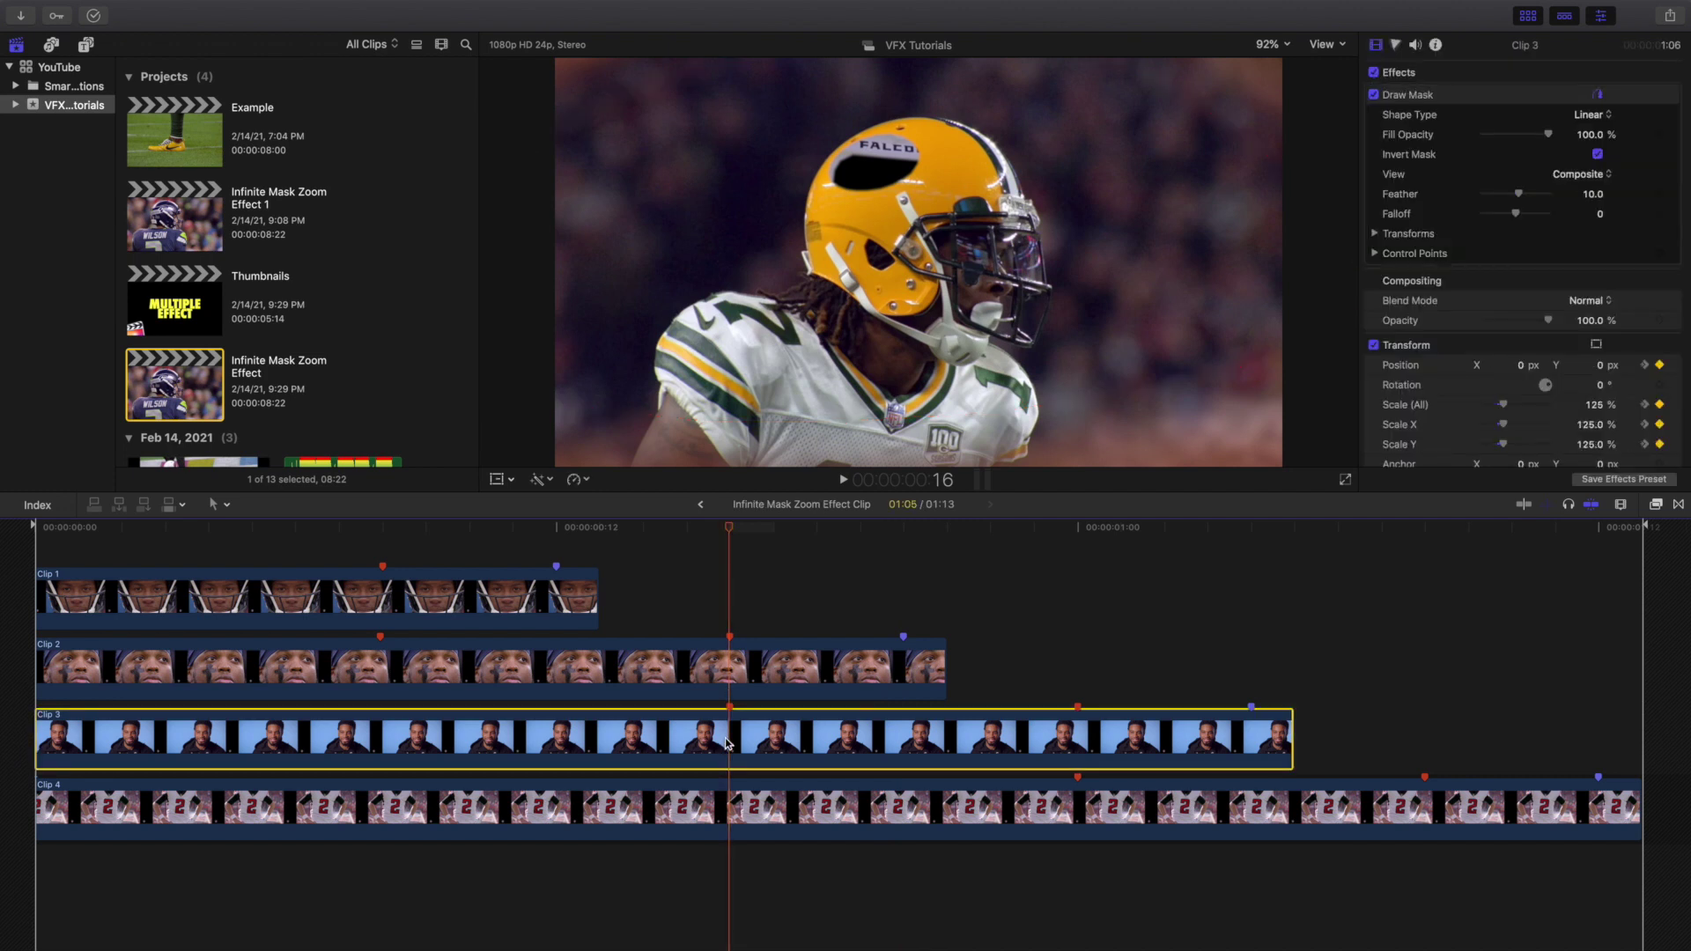
key("Left")
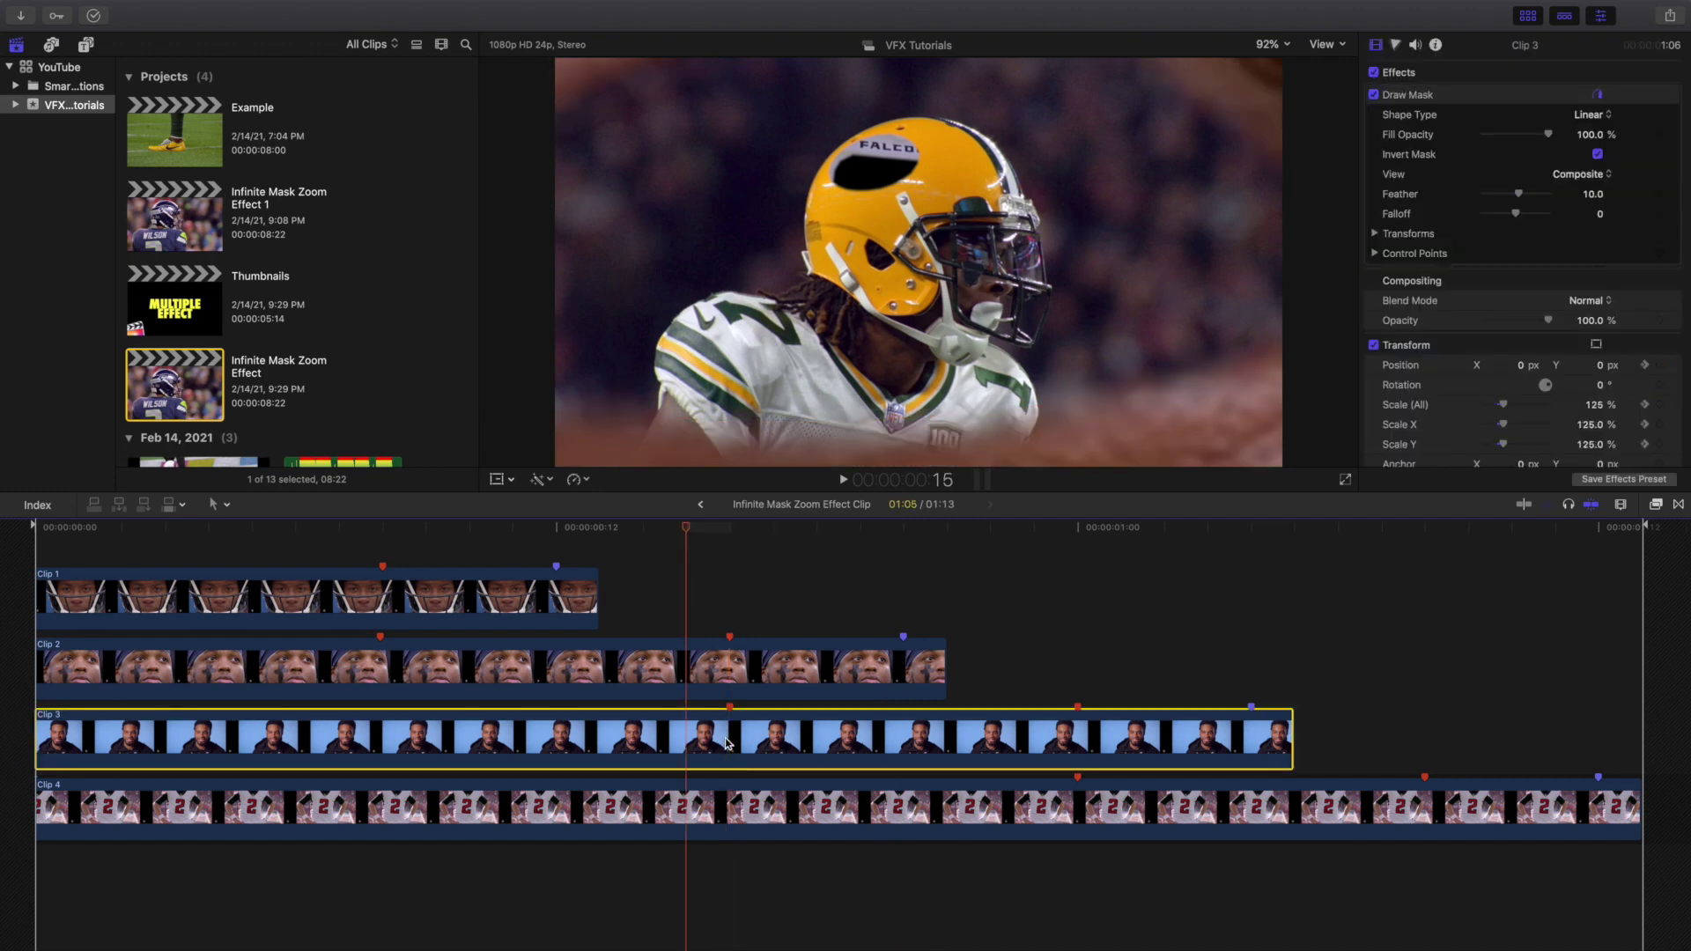
key("Right")
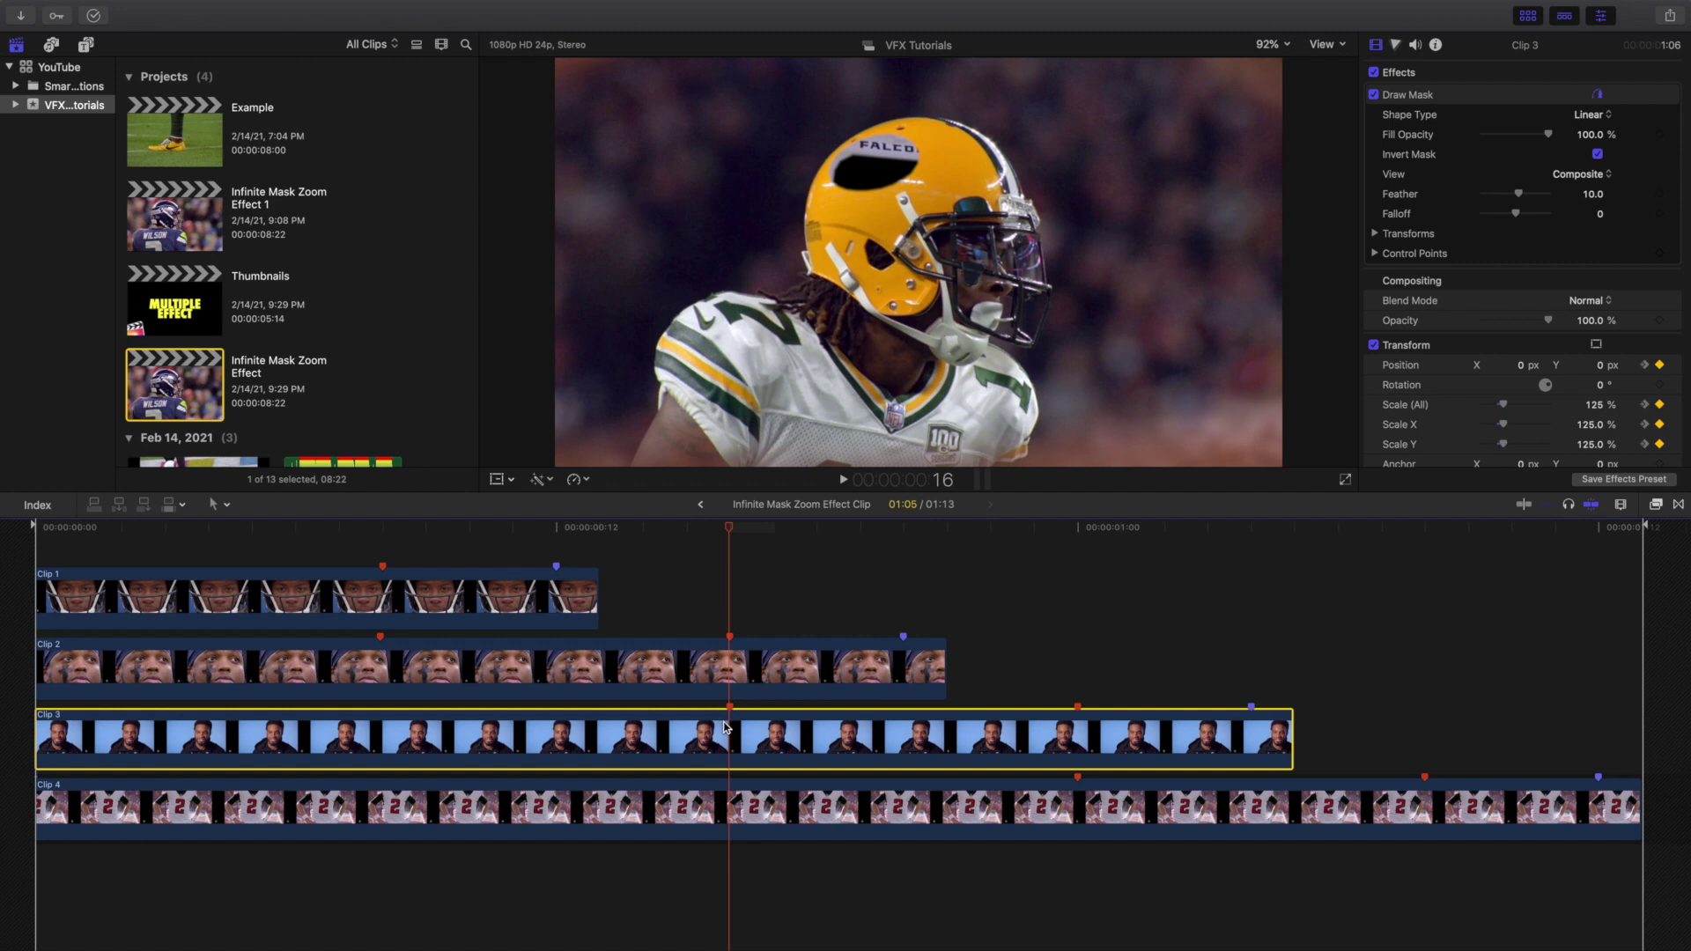
left_click(1660, 365)
left_click(1257, 622)
left_click(1255, 718)
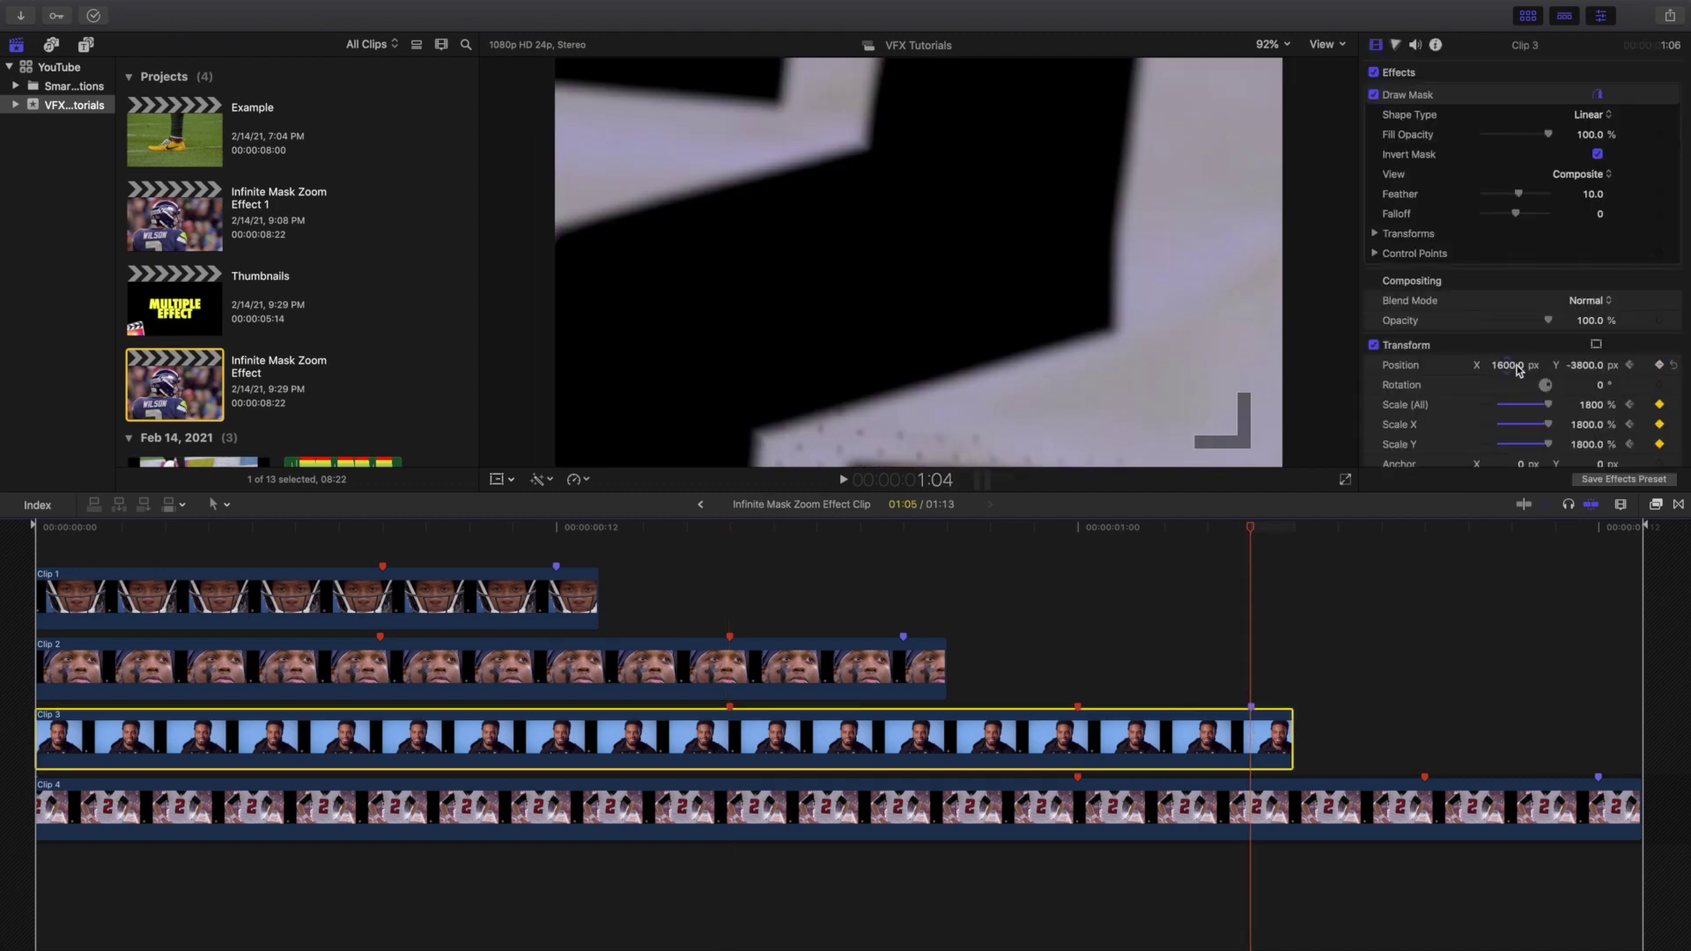
left_click(1660, 365)
- Step from the compound start through Clip 3's zoom until frame 16 reveals the helmet
left_click(31, 566)
left_click(136, 733)
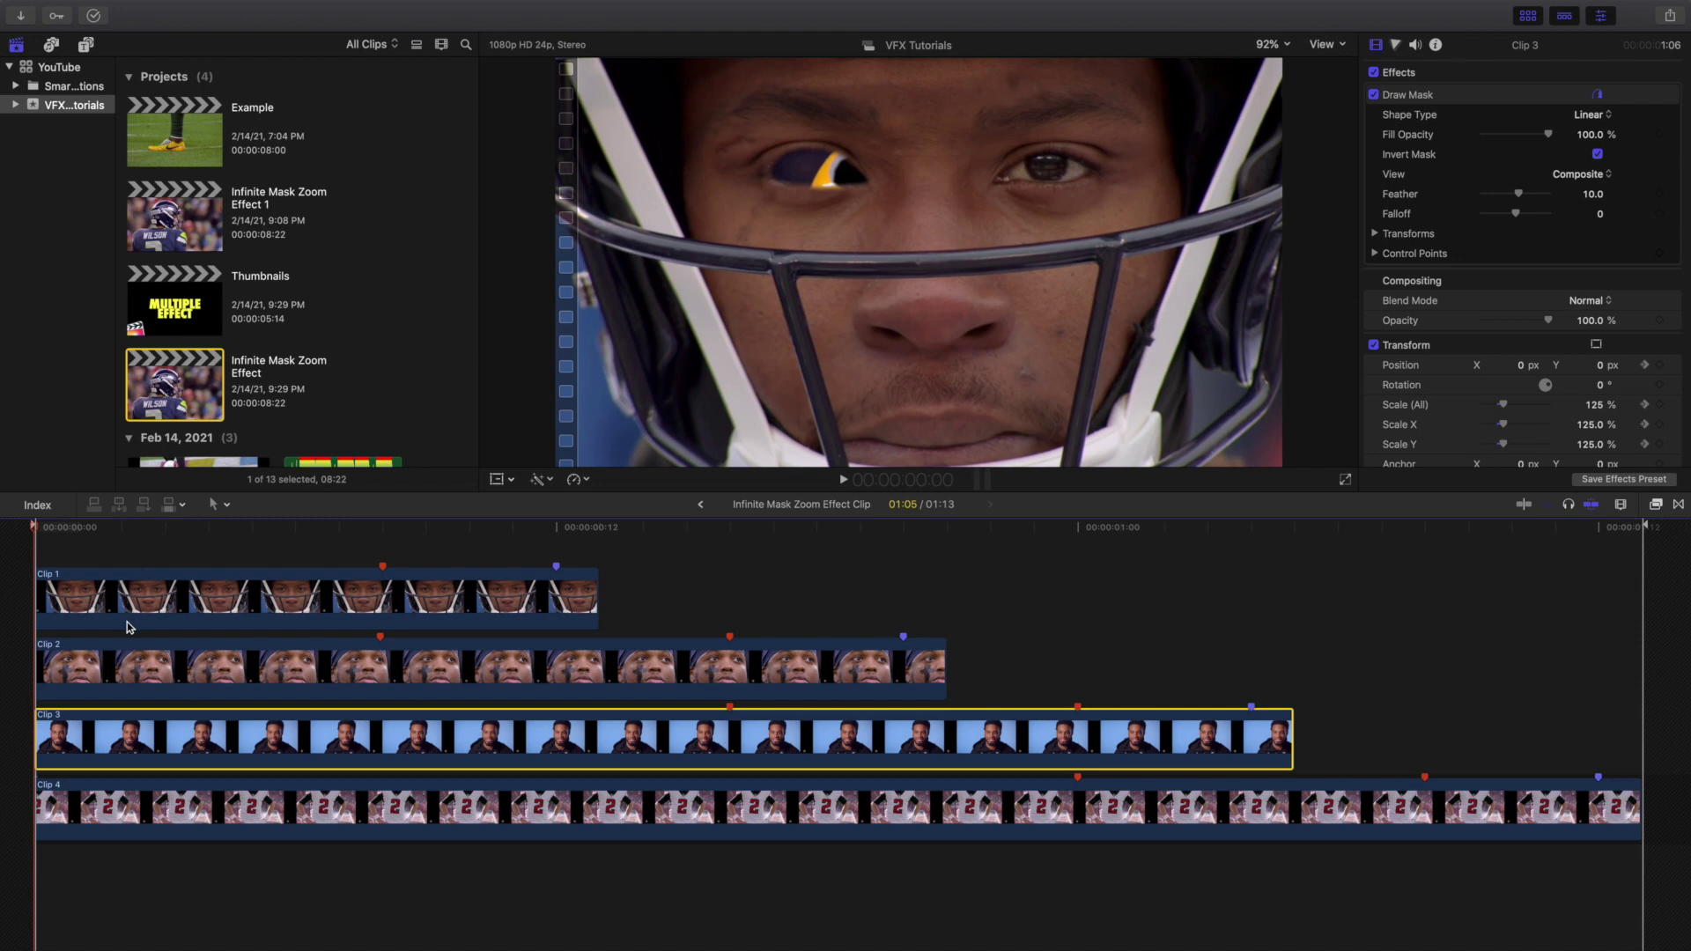
key("Right")
key("Right")
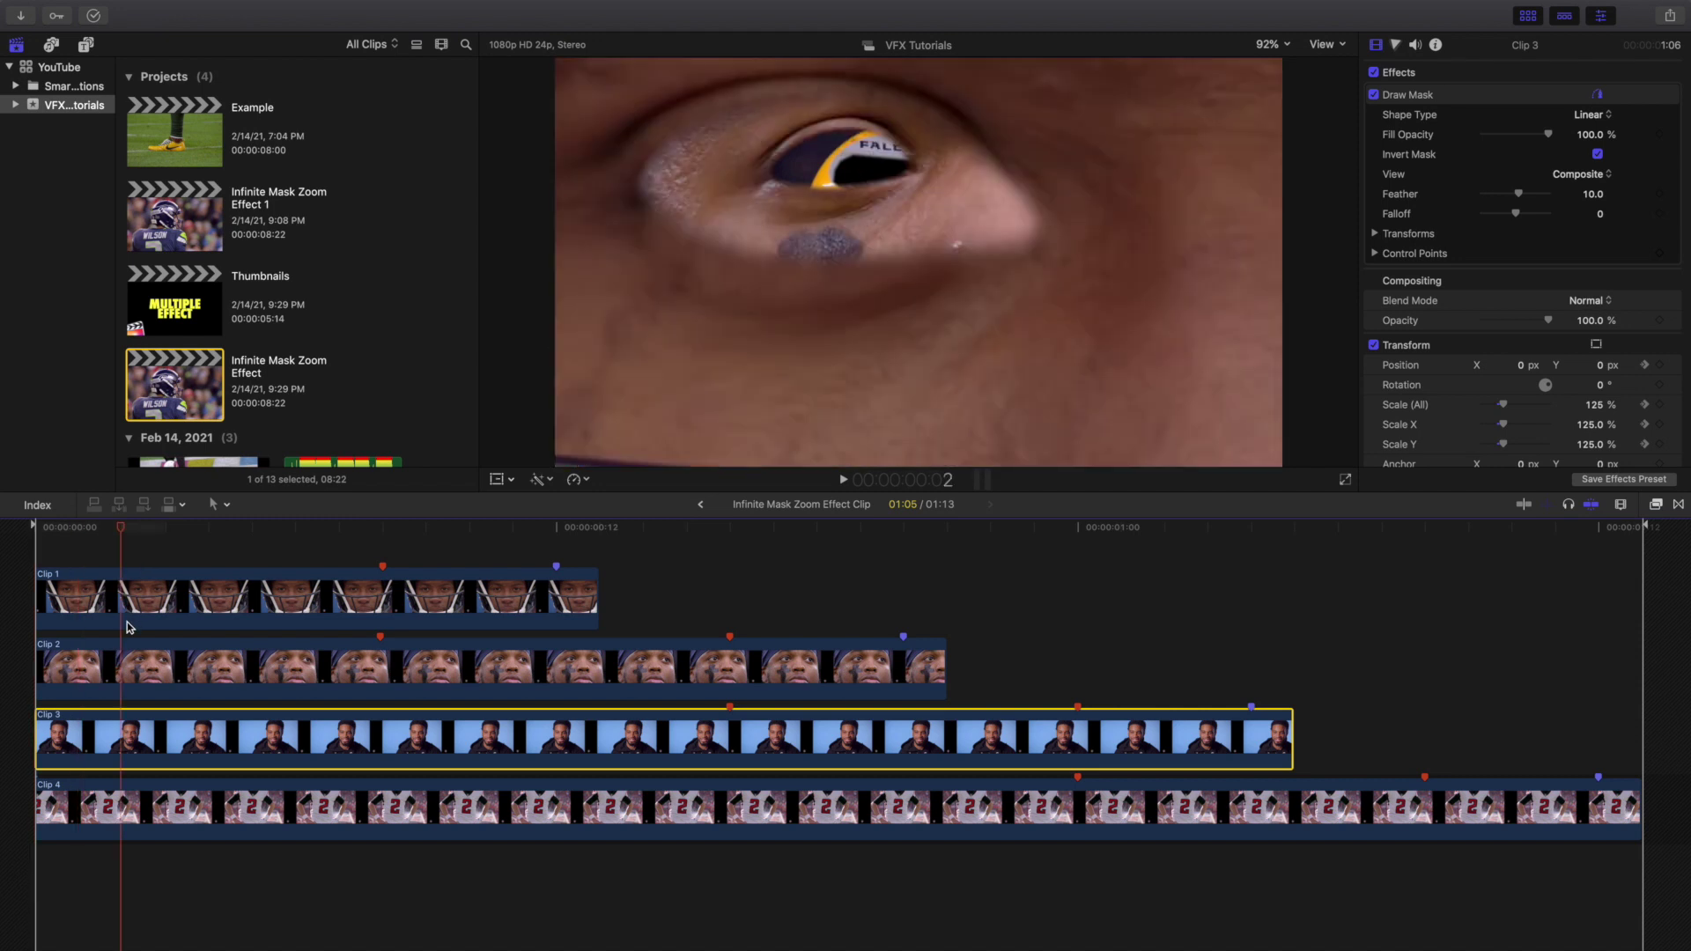
key("Right")
key("Right")
key("Right")
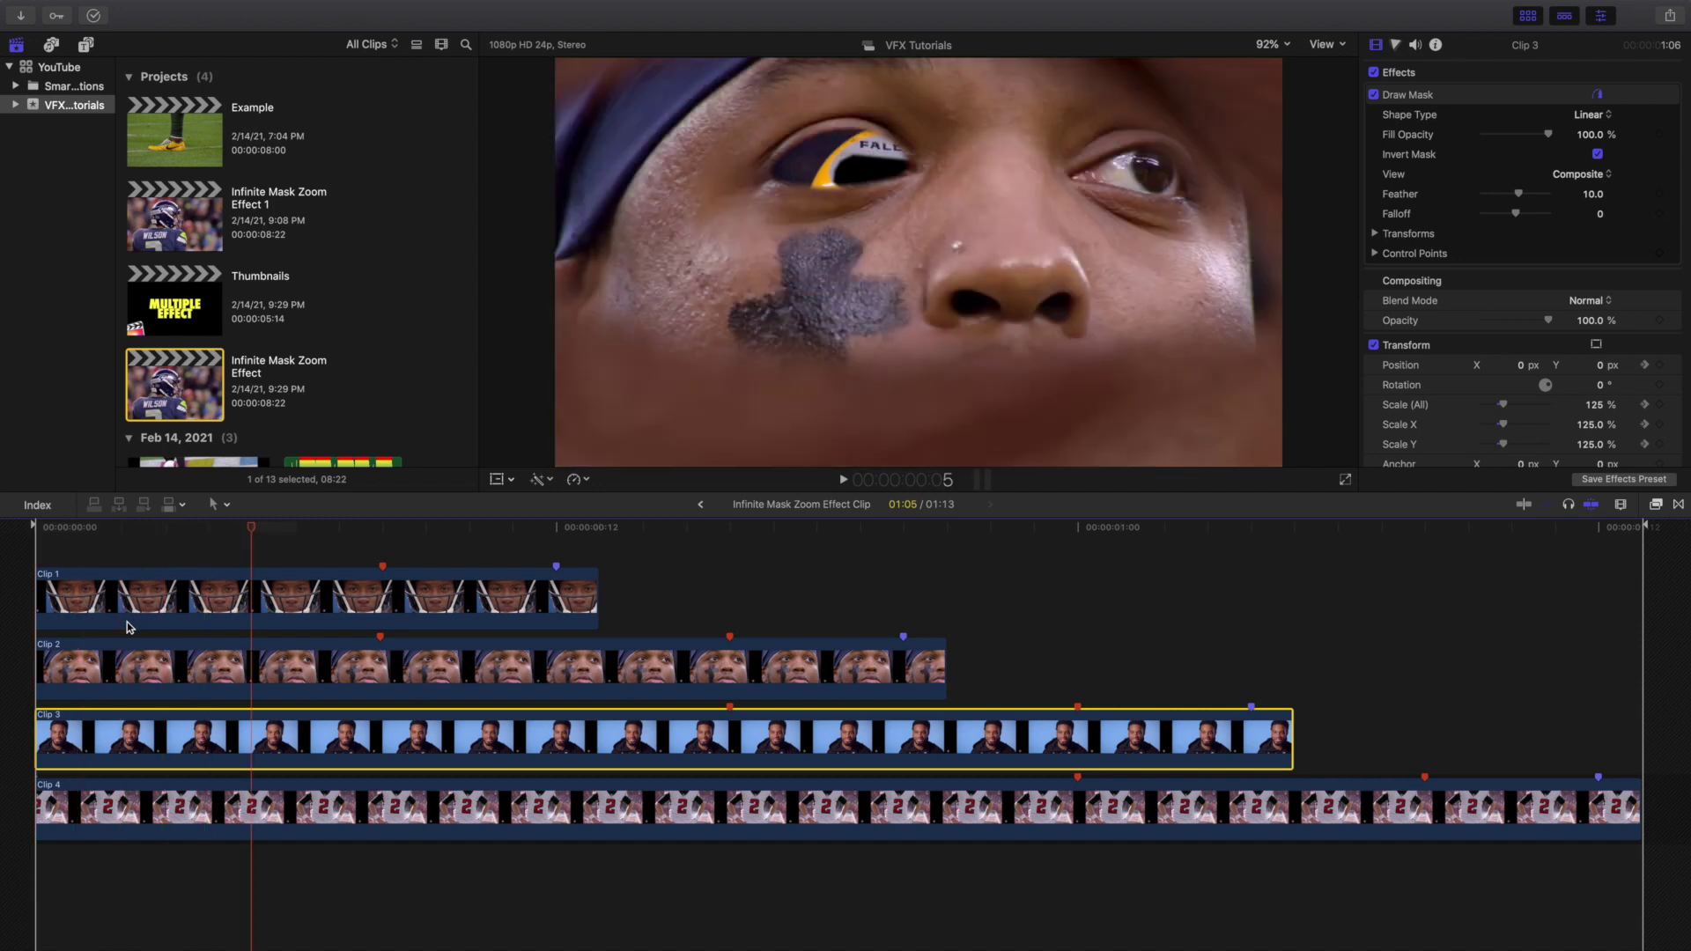
key("Right")
key("Right")
key("Right")
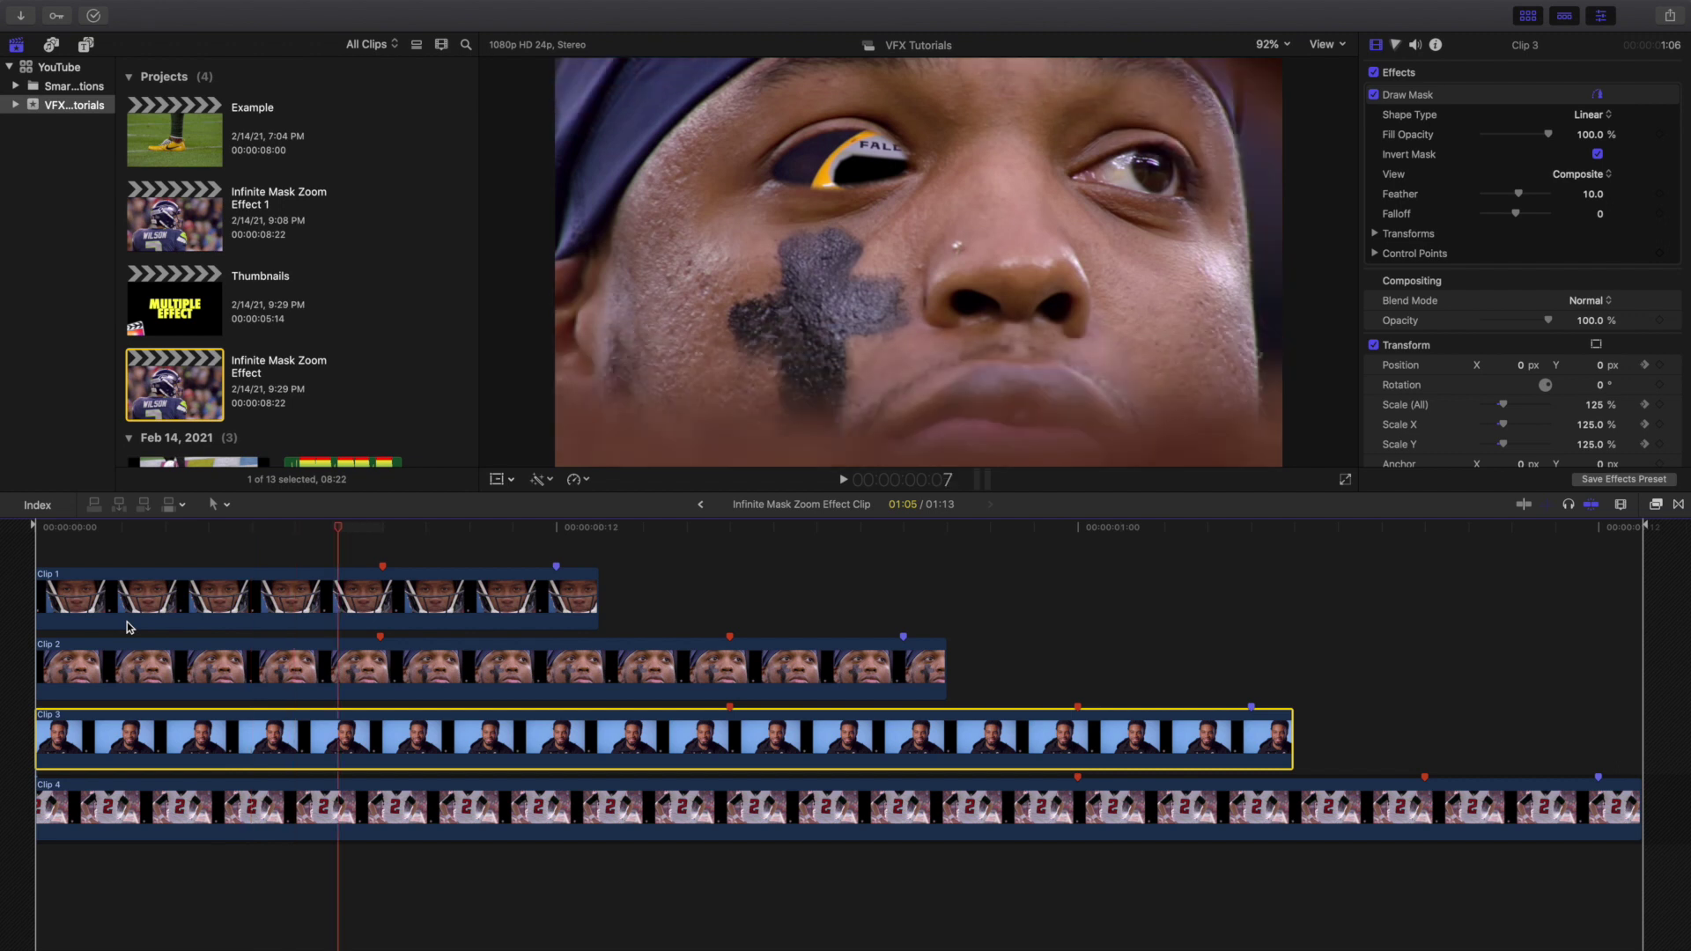
key("Right")
key("Right")
key("Right")
key("Right")
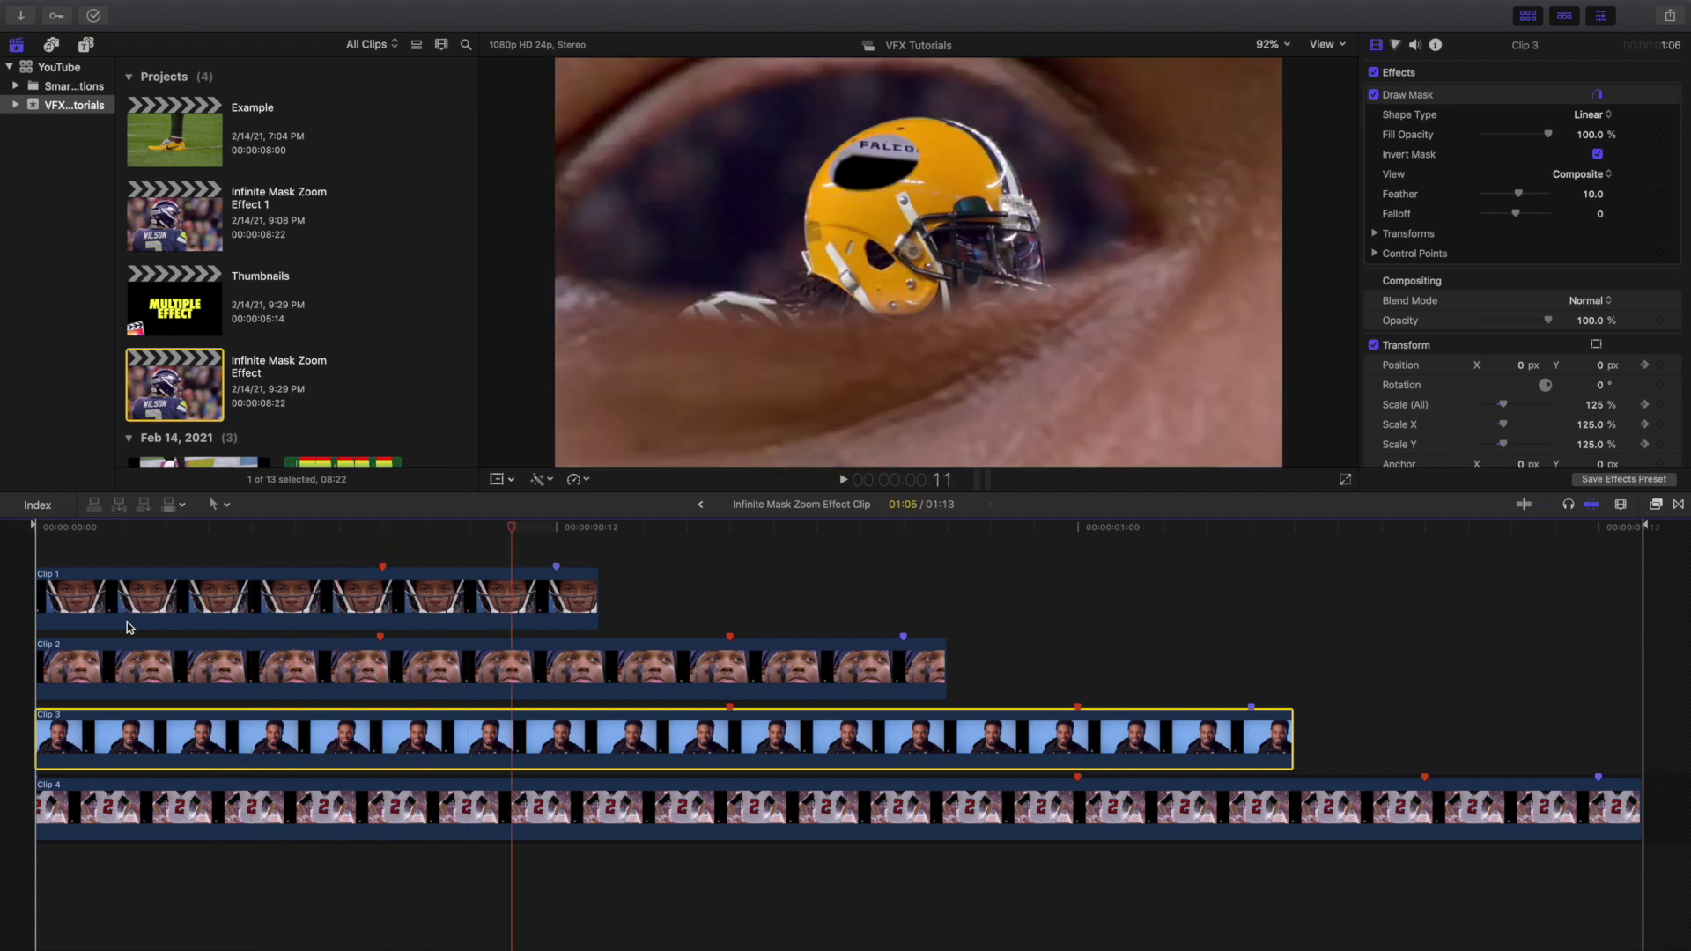
key("Right")
key("Right")
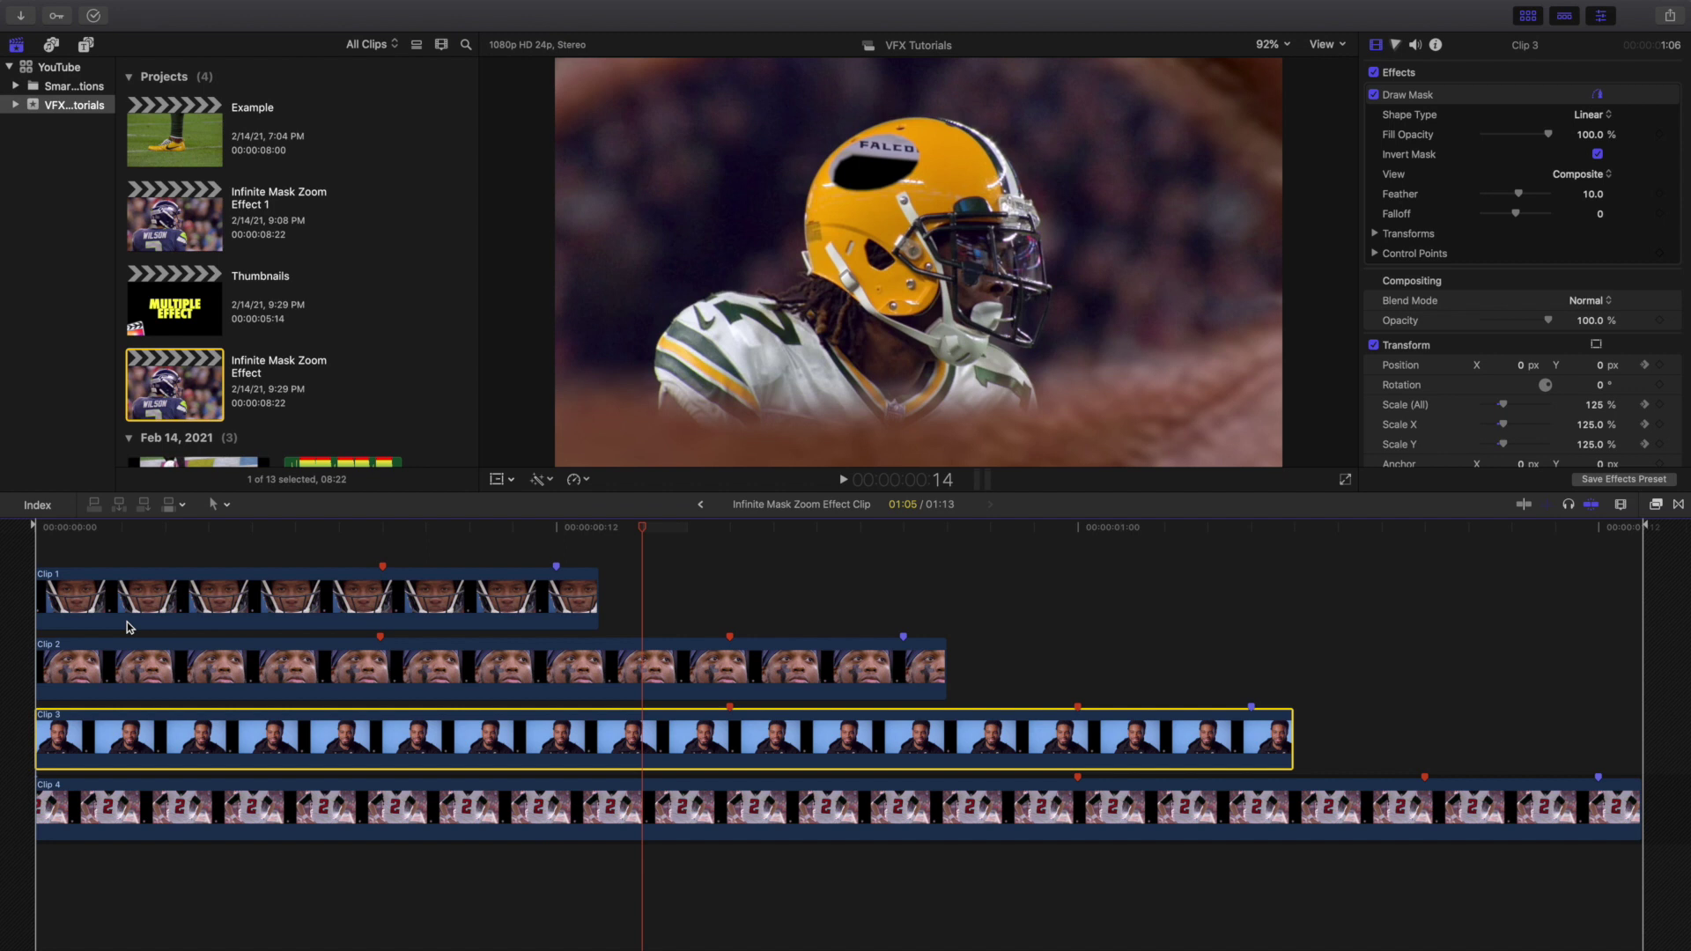
key("Right")
key("Right")
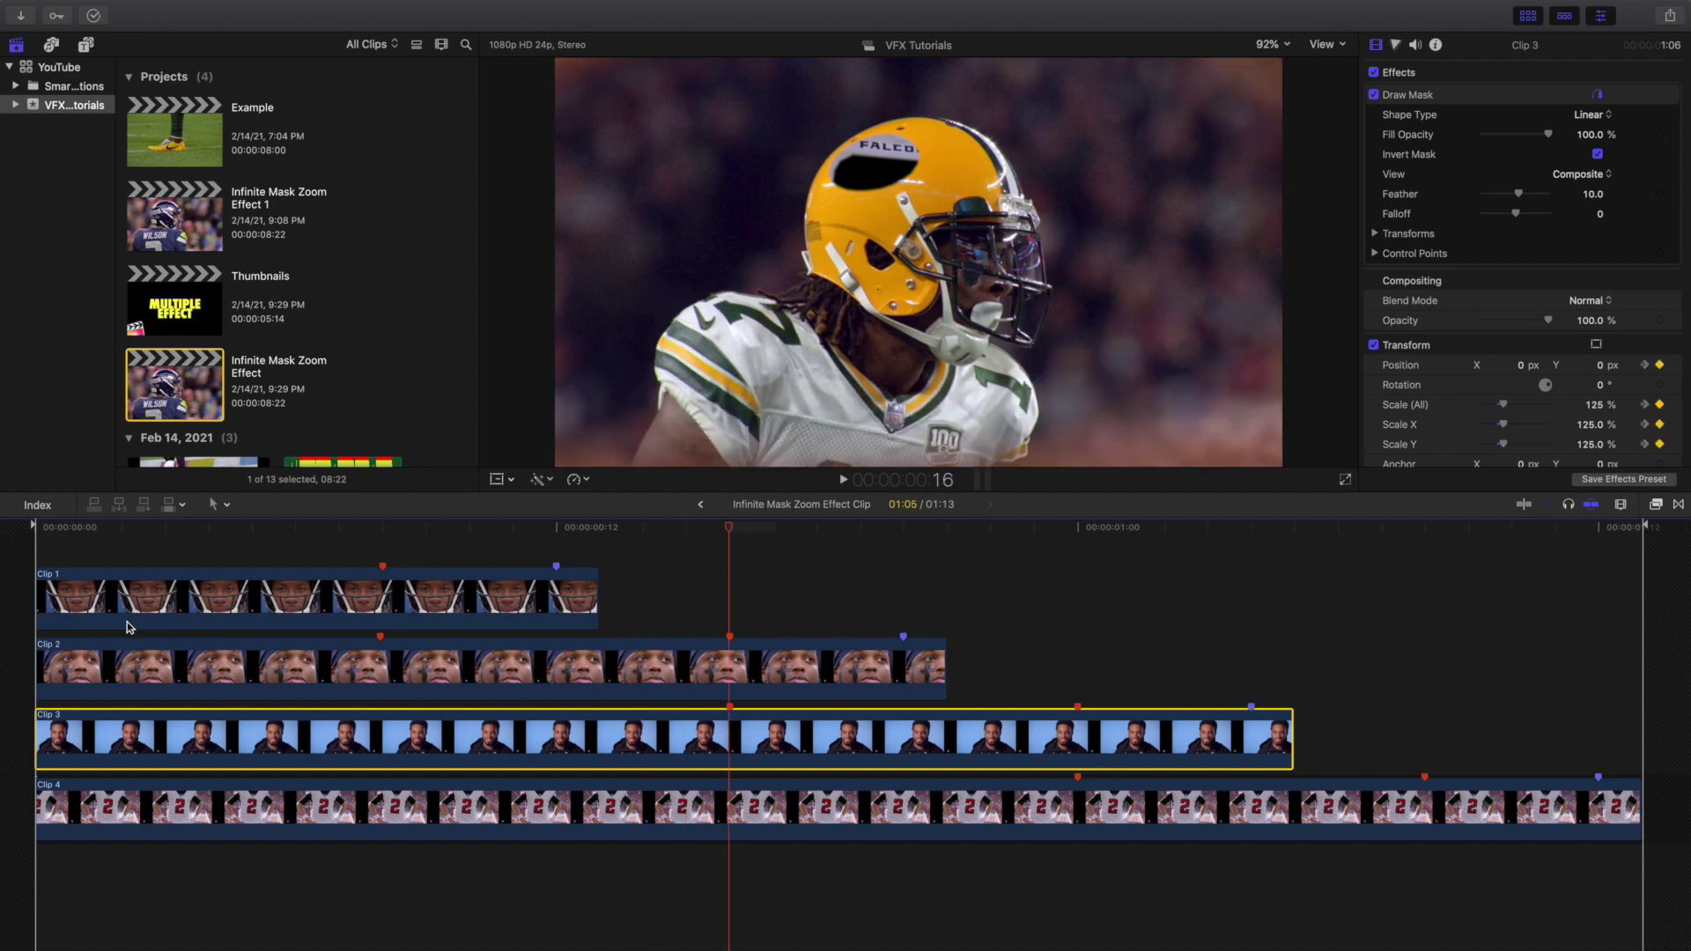
- Check the frame-16 transition and step on to frame 21, showing the number 2 jersey
key("Left")
key("Right")
key("Right")
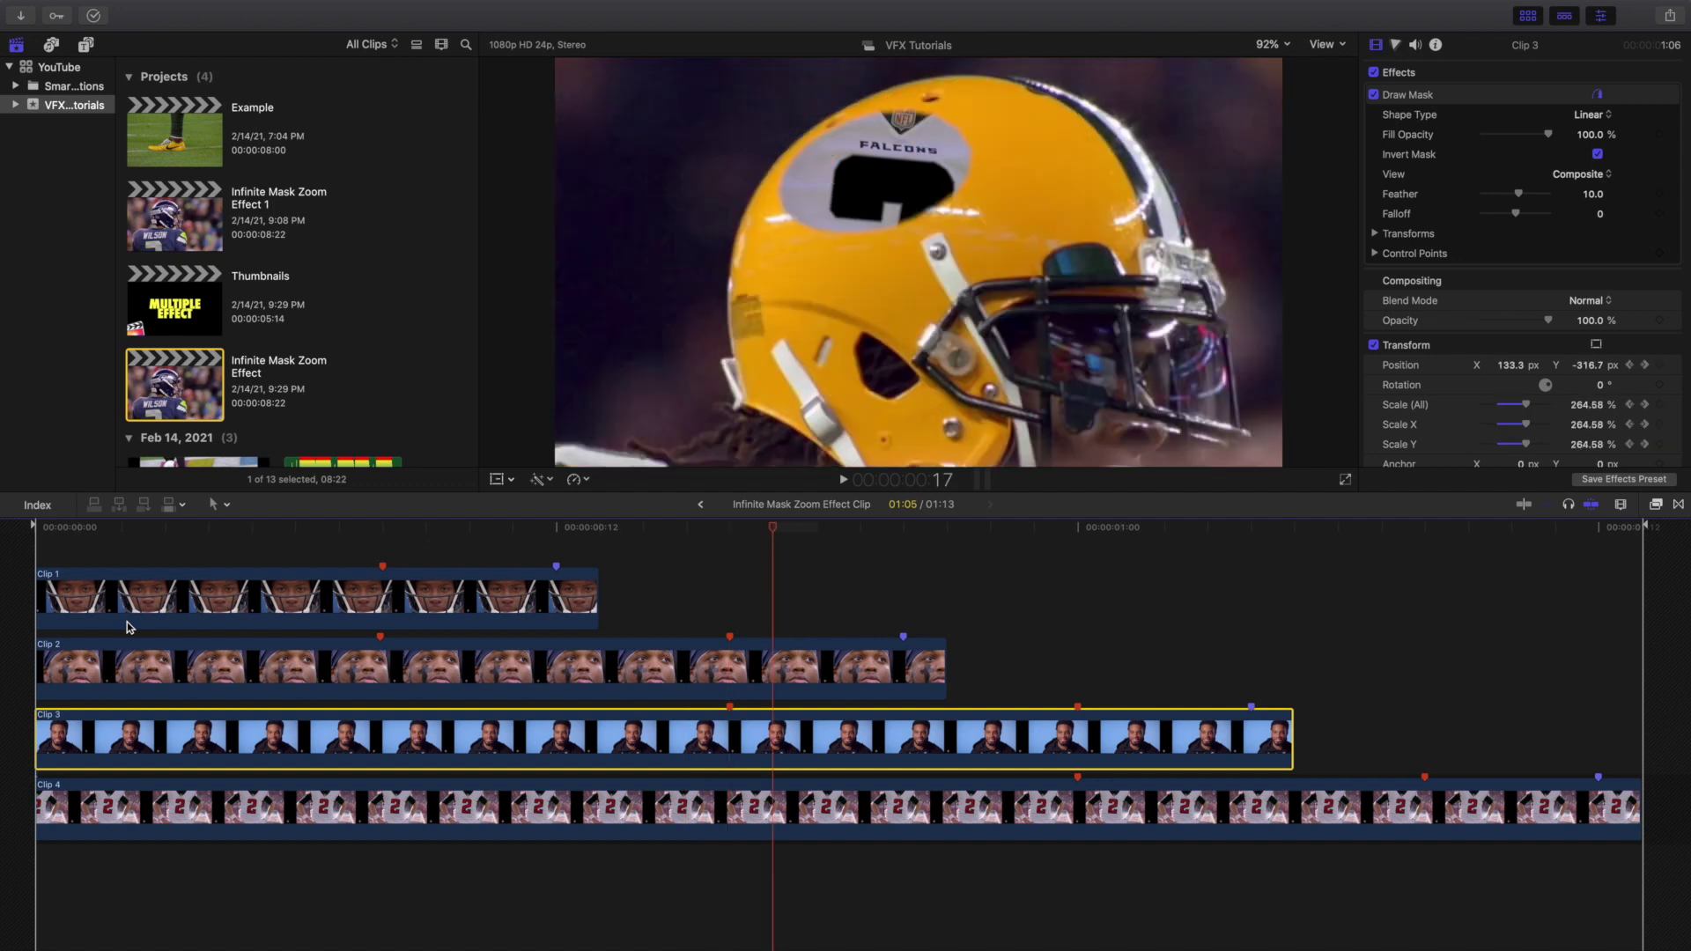
left_click(724, 606)
key("Right")
key("Right")
key("Right")
key("Right")
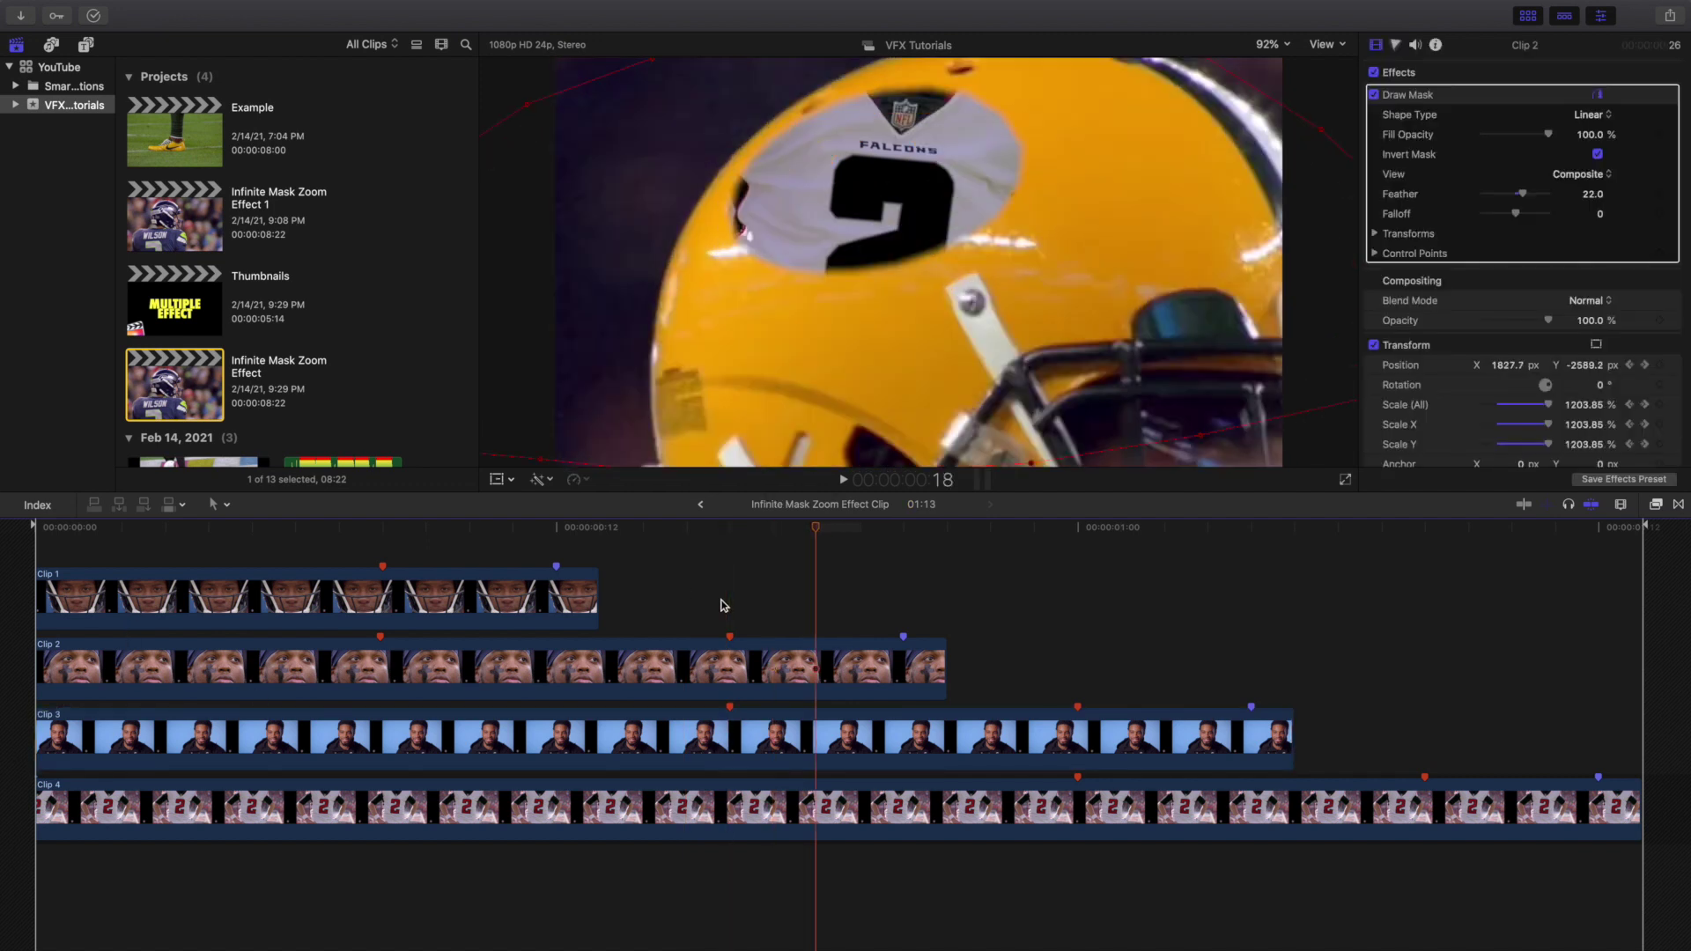
key("Right")
key("Right")
key("Right")
key("Right")
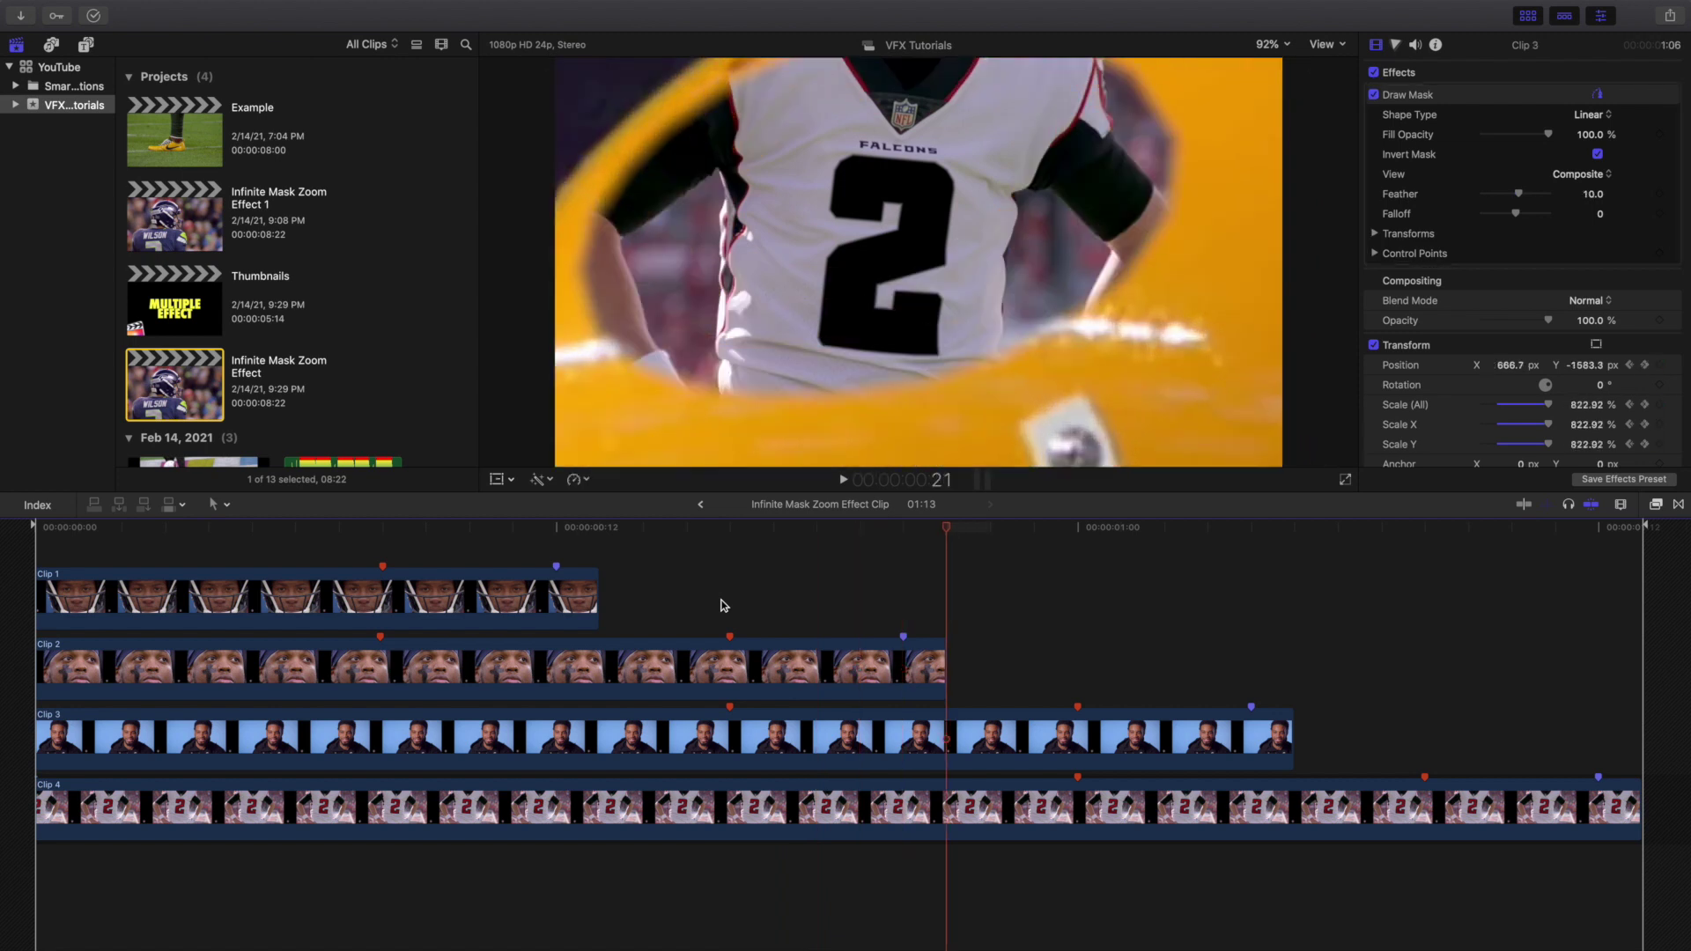
key("Right")
key("Right")
key("Right")
key("Right")
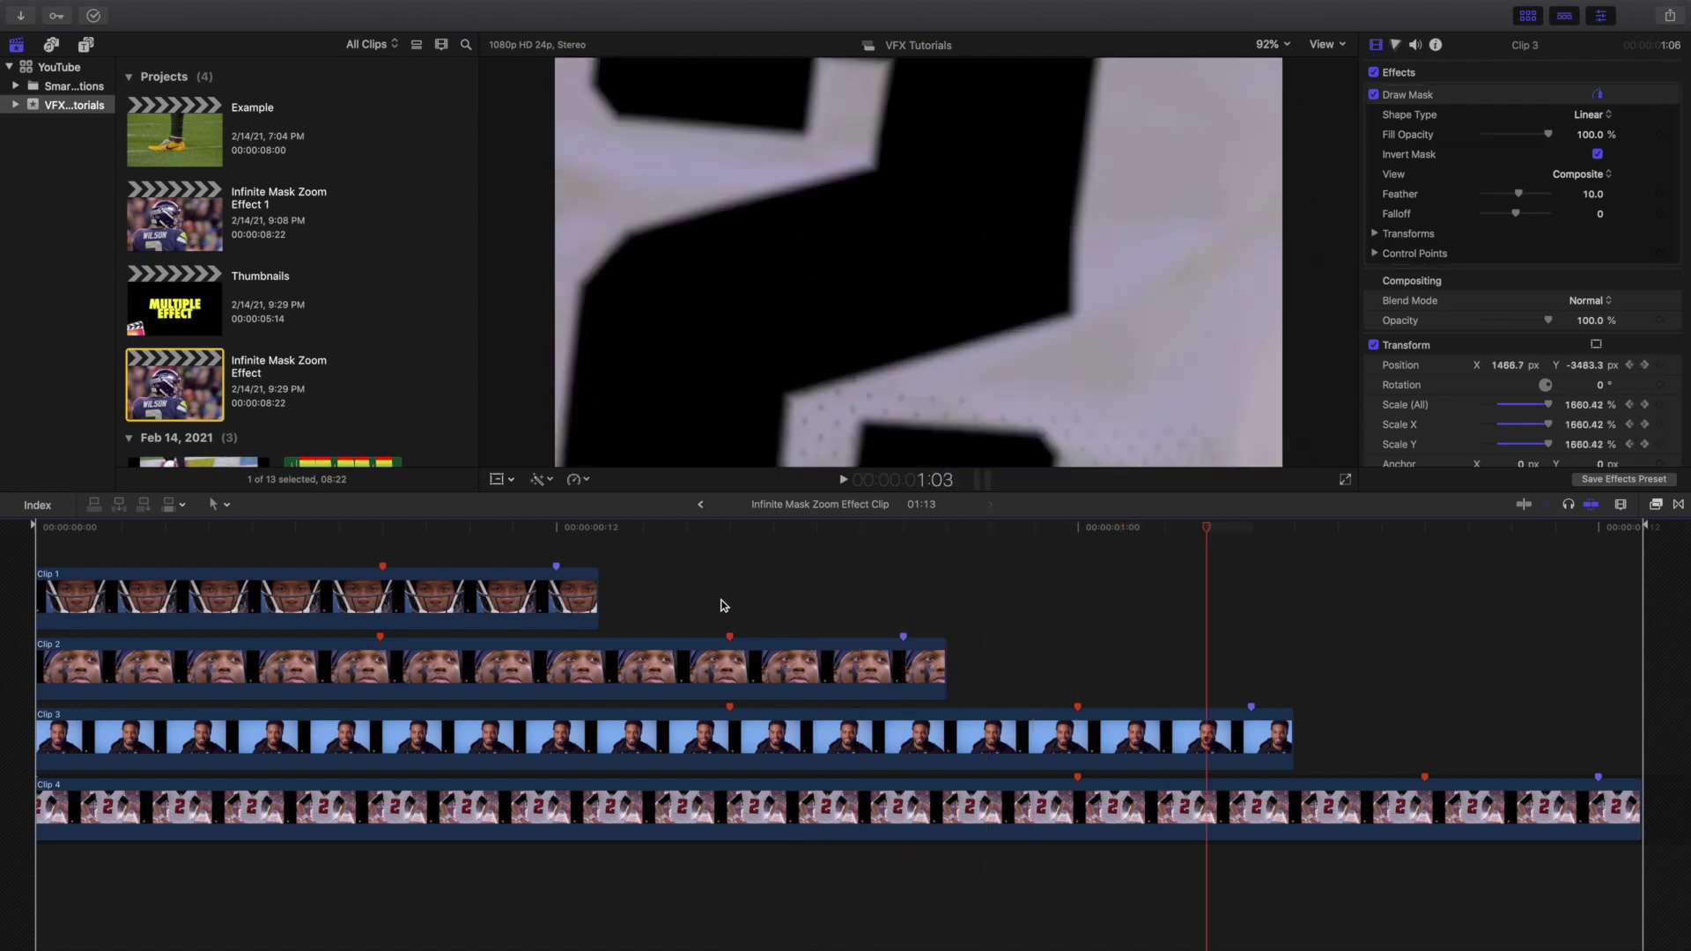
left_click(1265, 745)
left_click(19, 554)
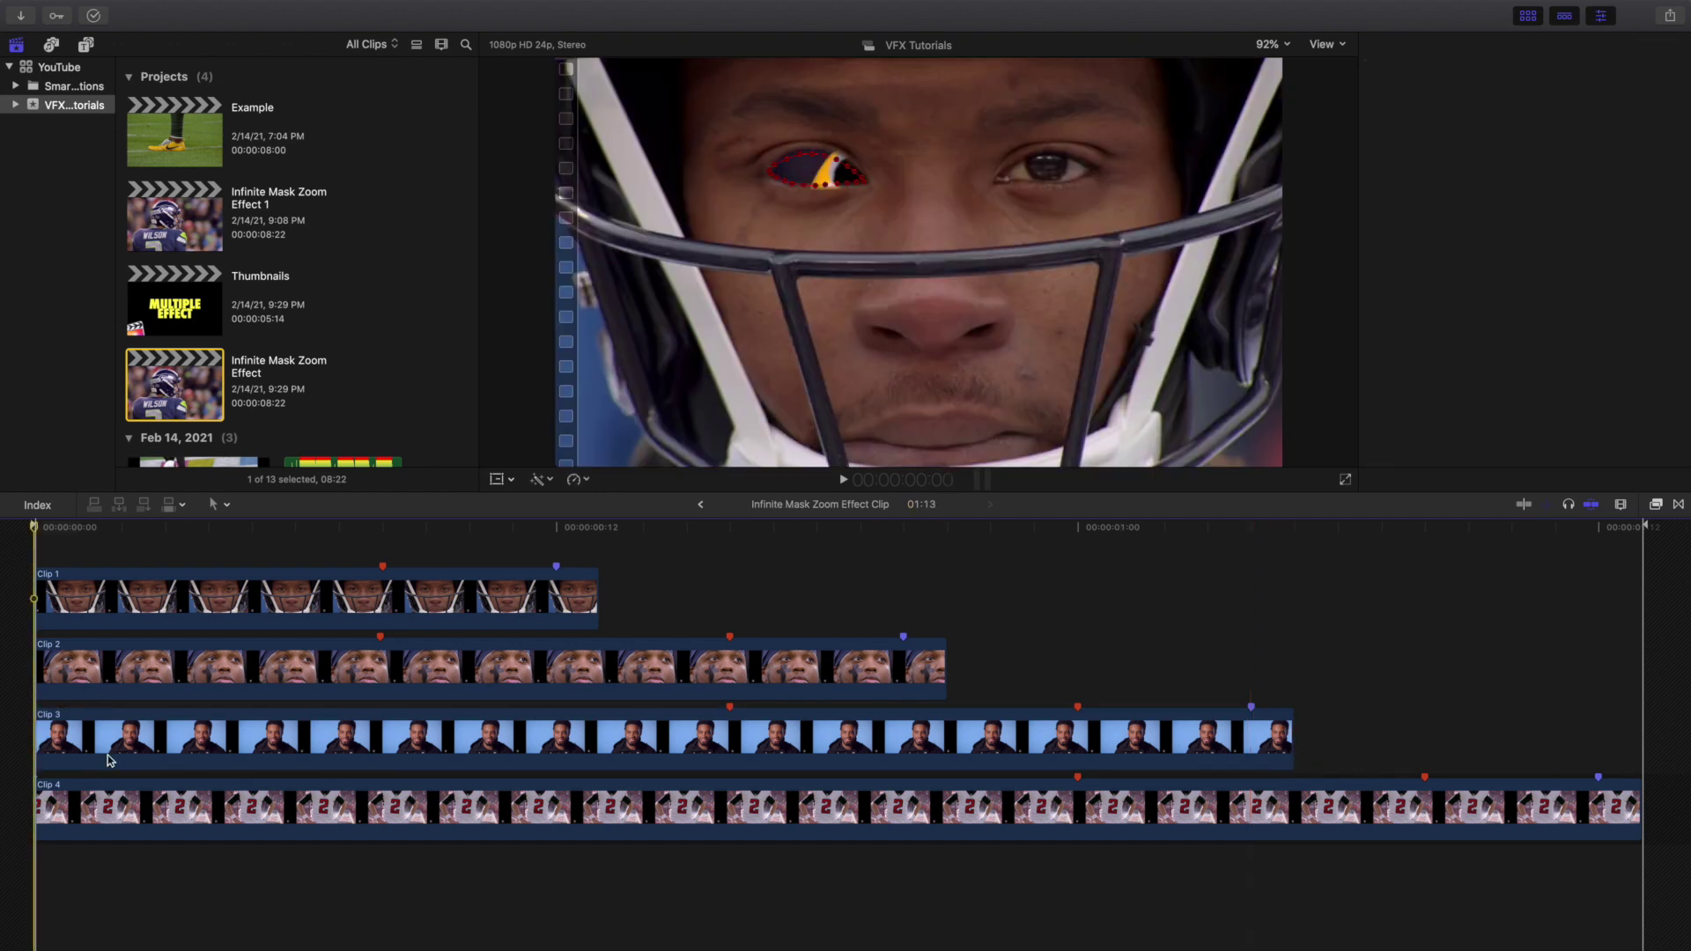
left_click(156, 818)
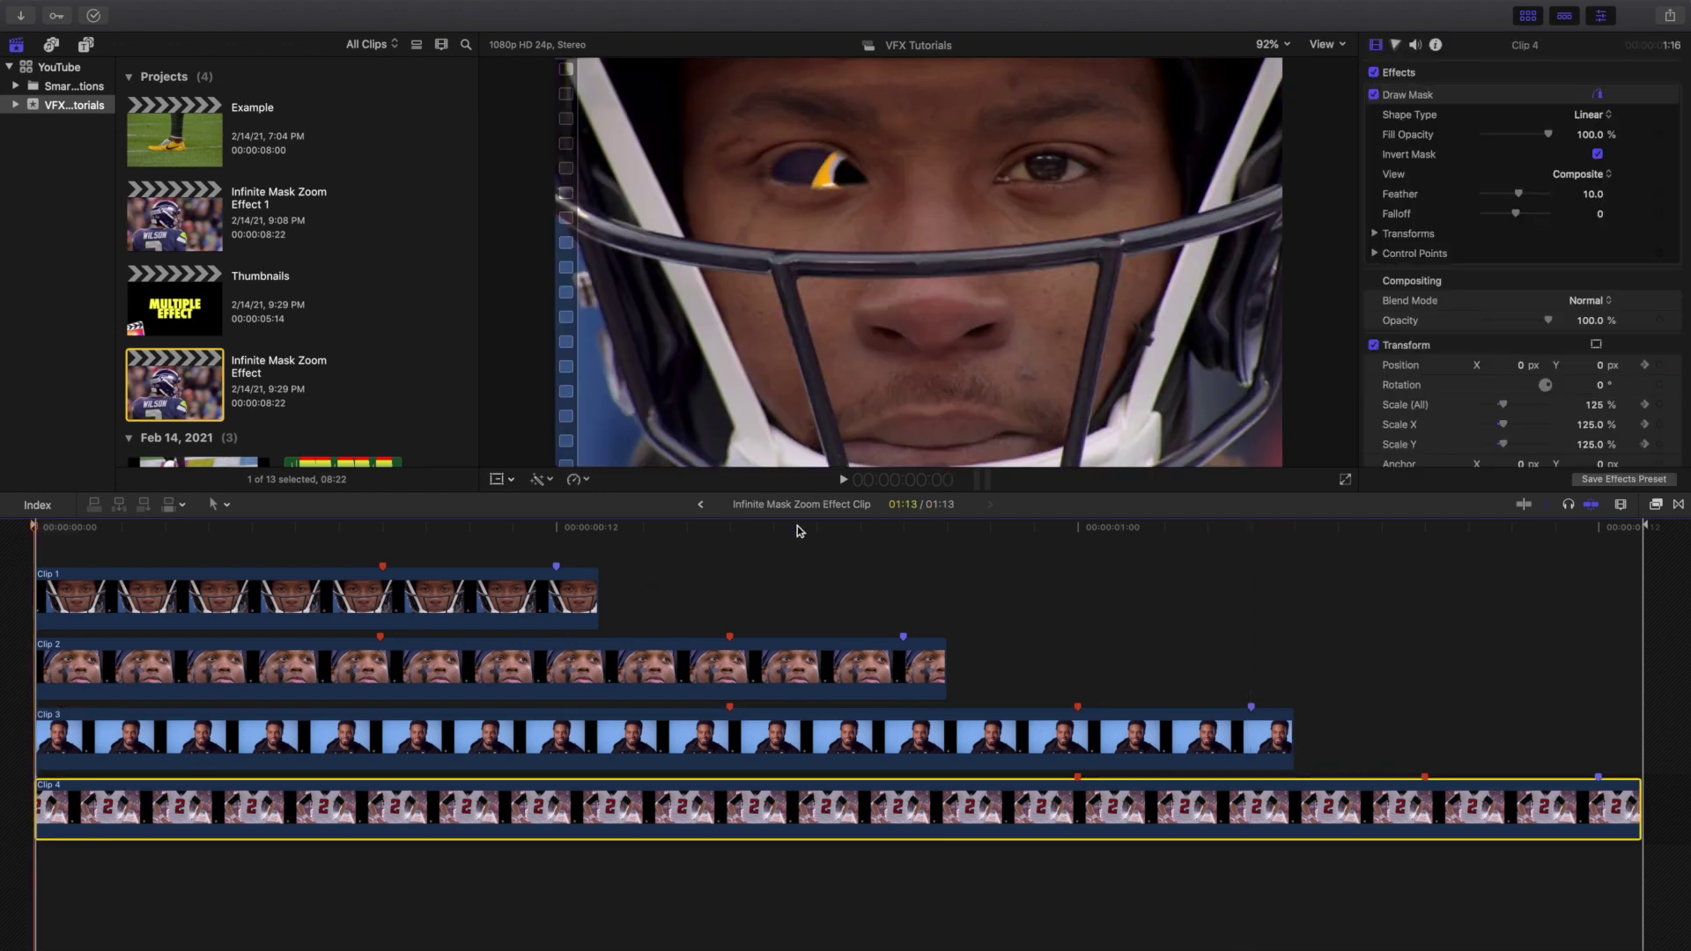
left_click(730, 573)
left_click(733, 751)
left_click(1461, 94)
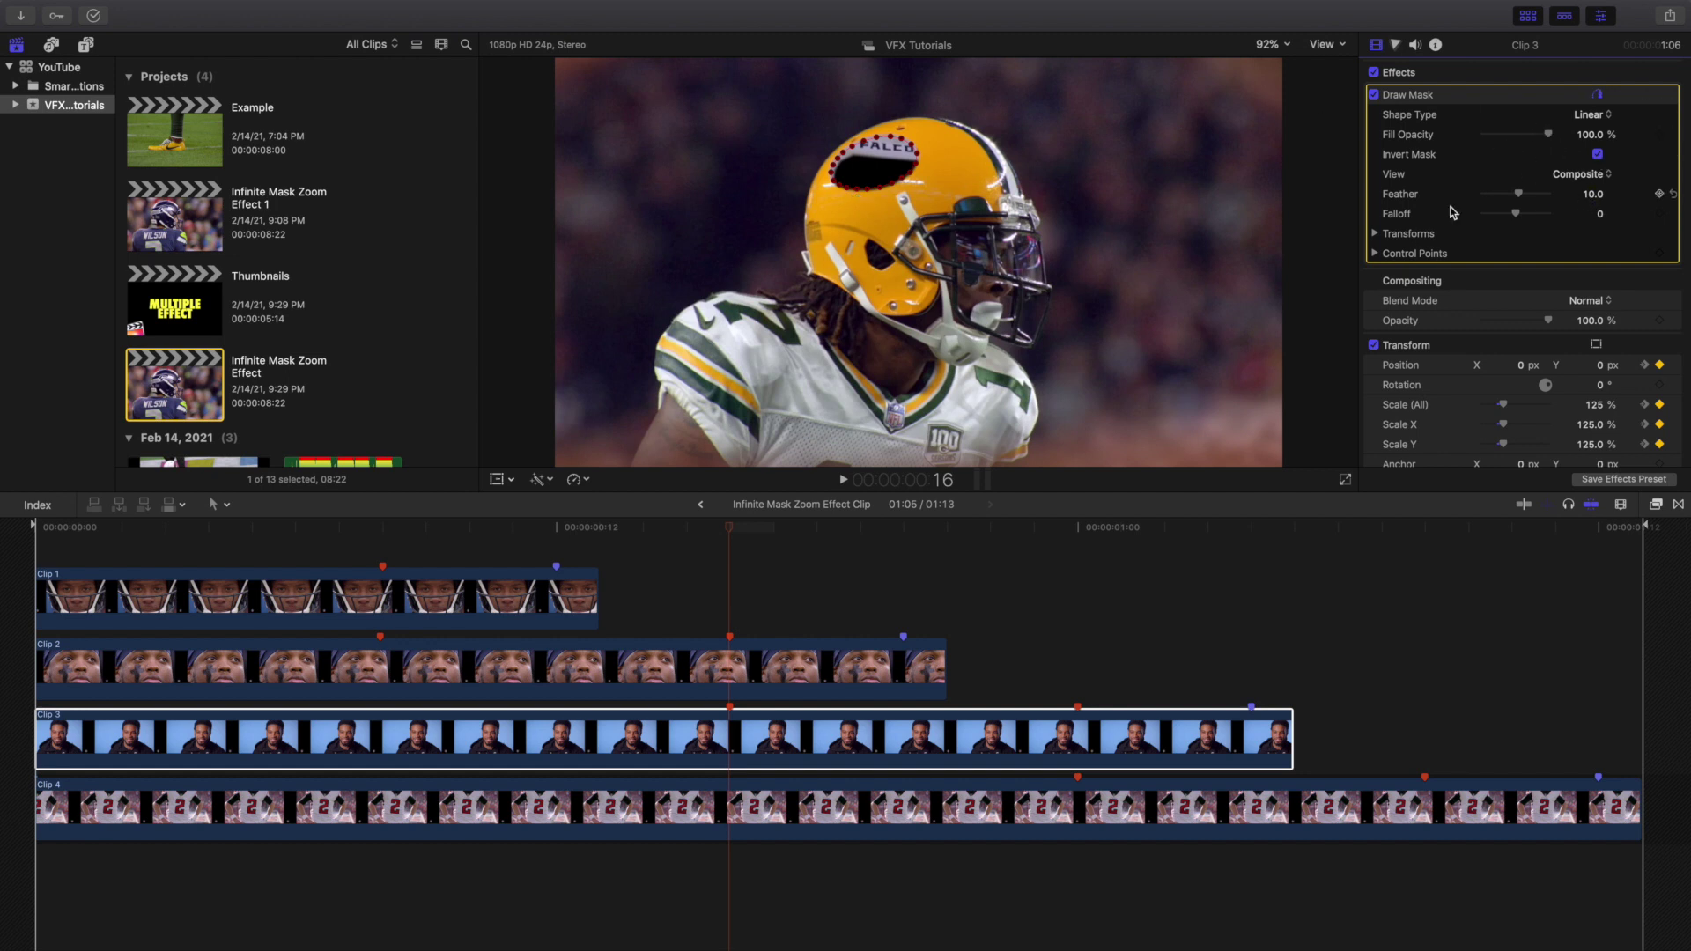
left_click(36, 565)
left_click(268, 815)
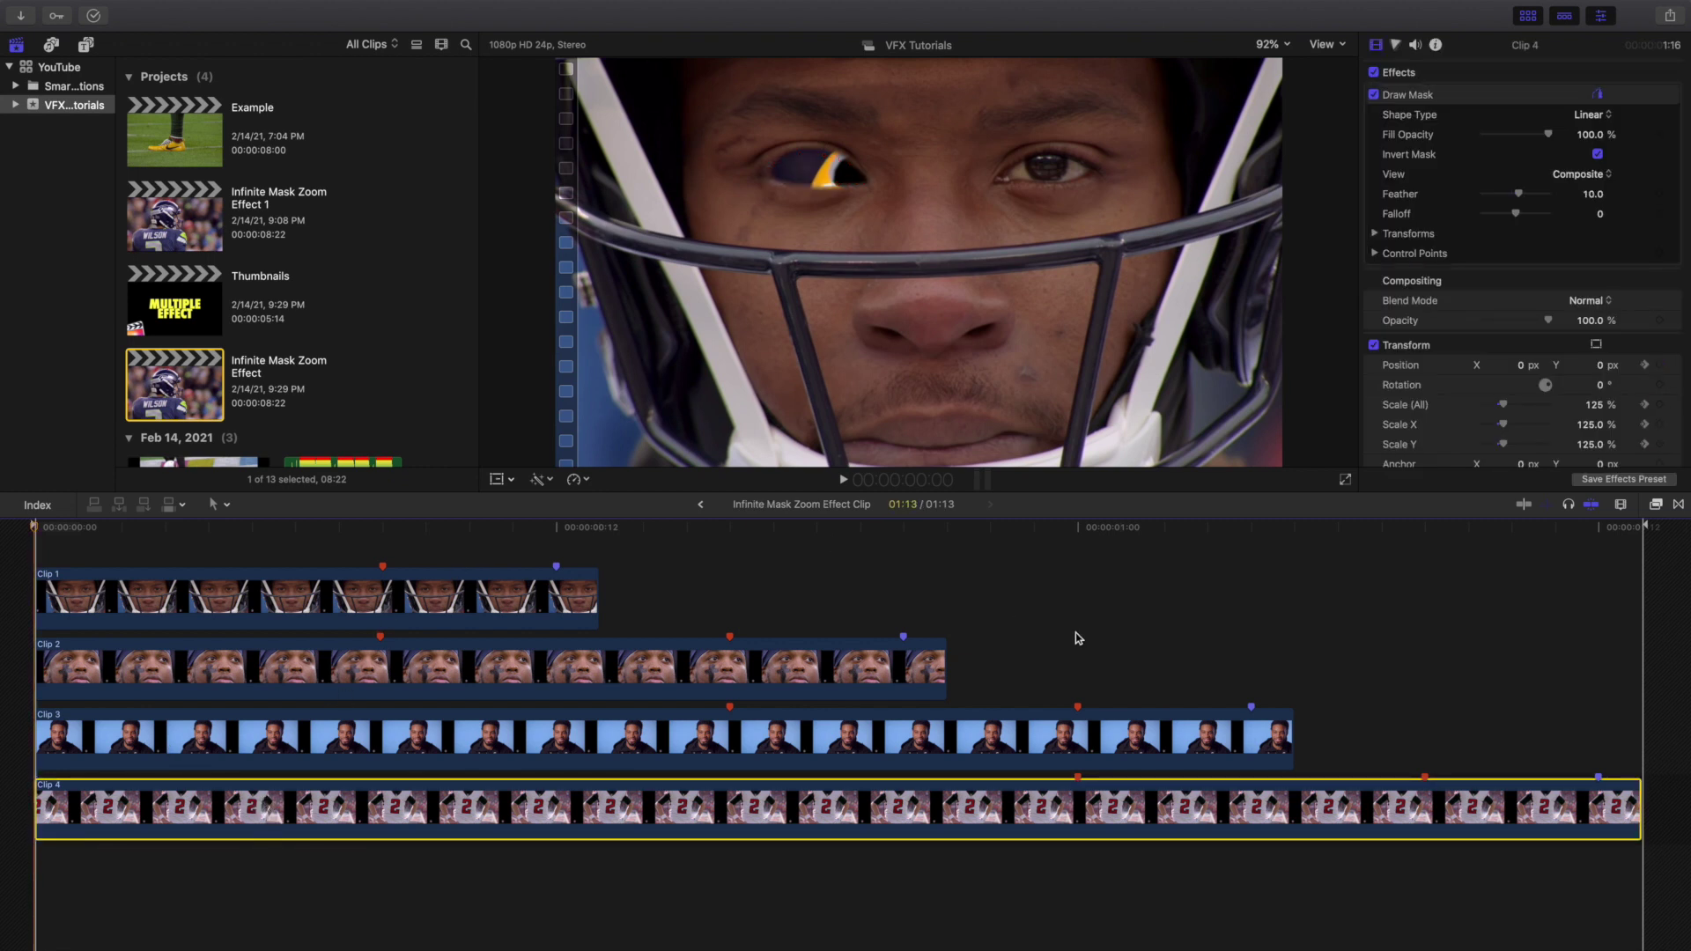
- Inspect Clip 4's keyframes at 1:00 and near the end (1700%, 440/-430 px), then return to start
scroll(1085, 634, "right", 3)
left_click(969, 652)
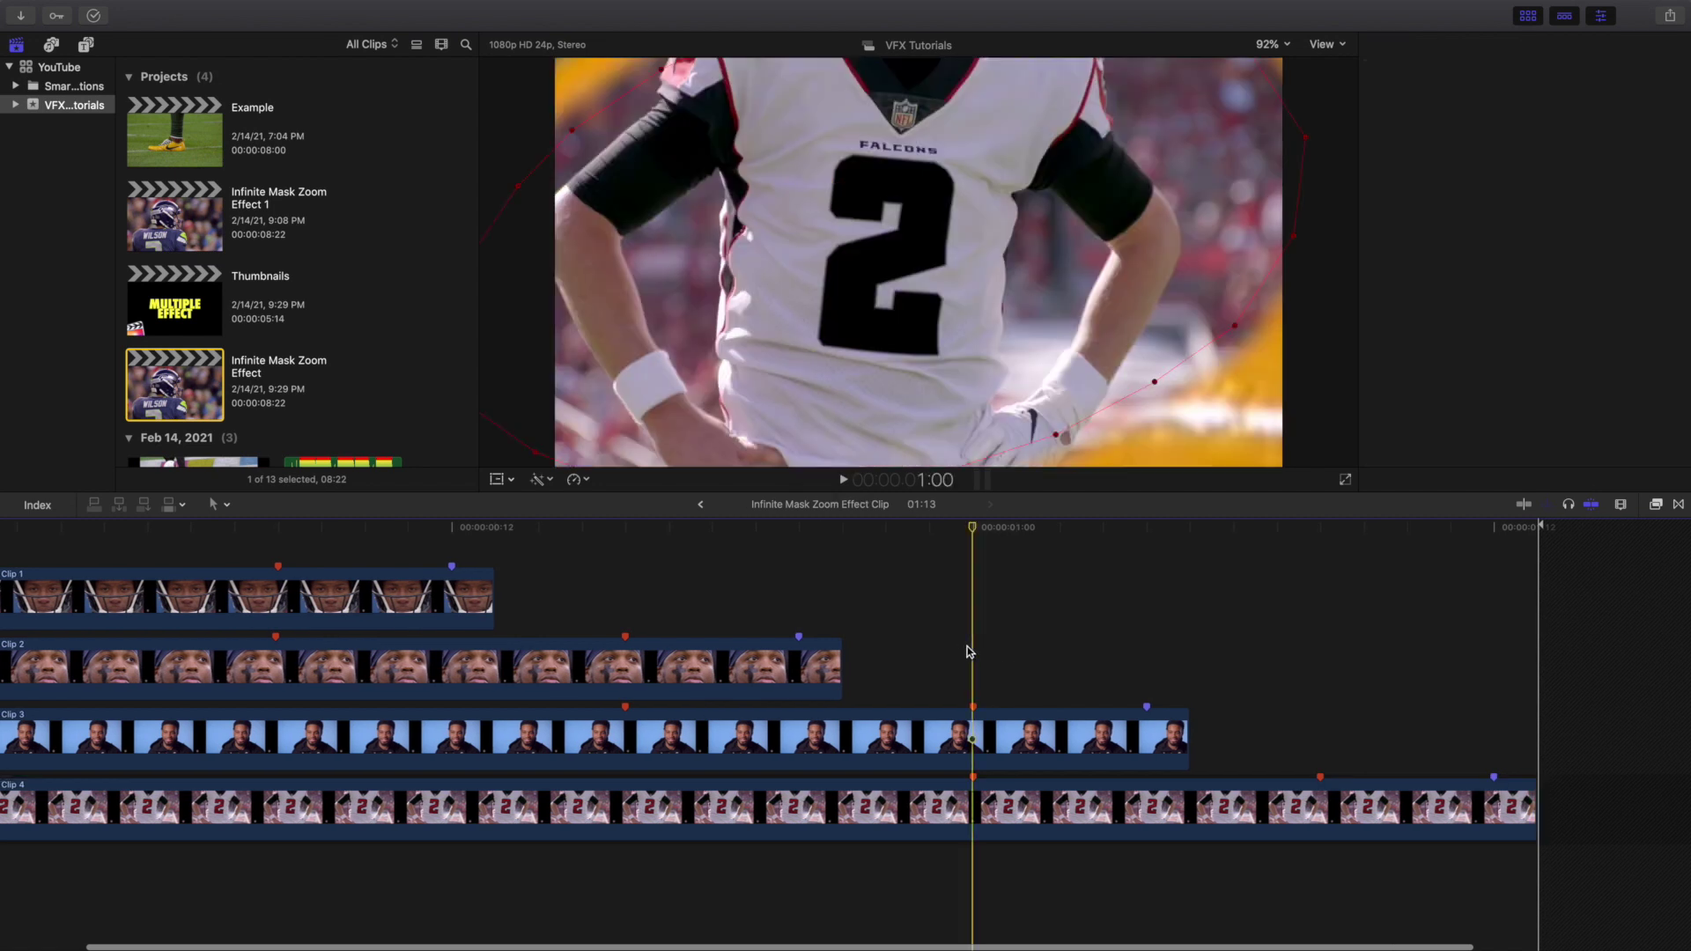
left_click(966, 797)
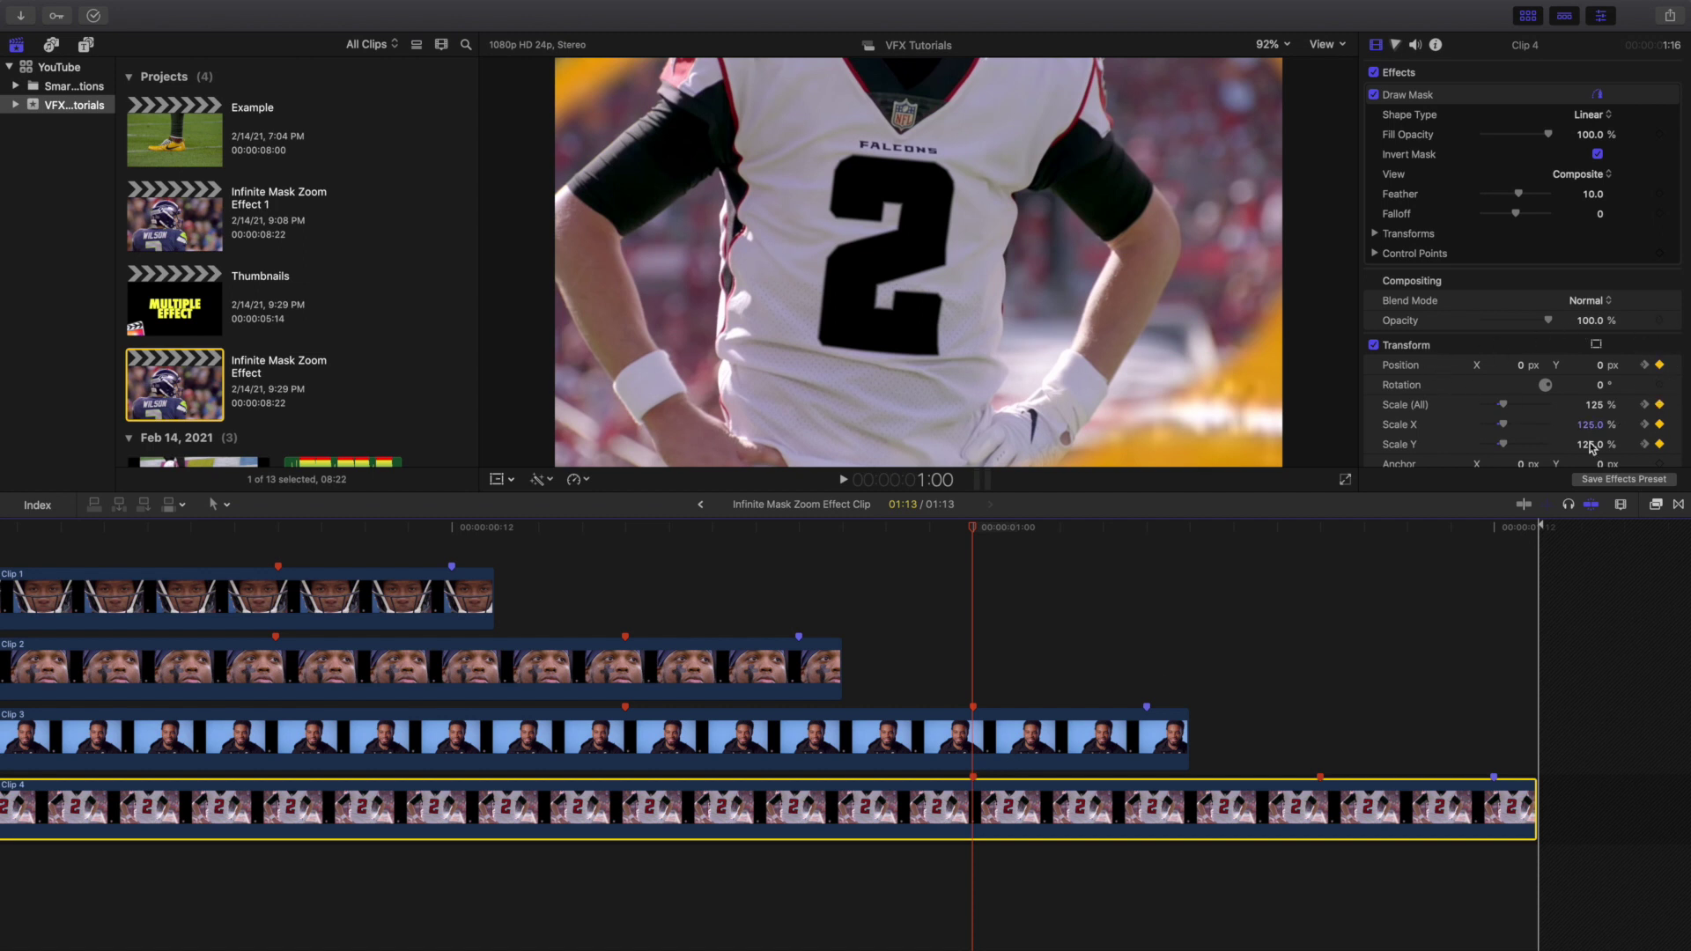
left_click(1481, 692)
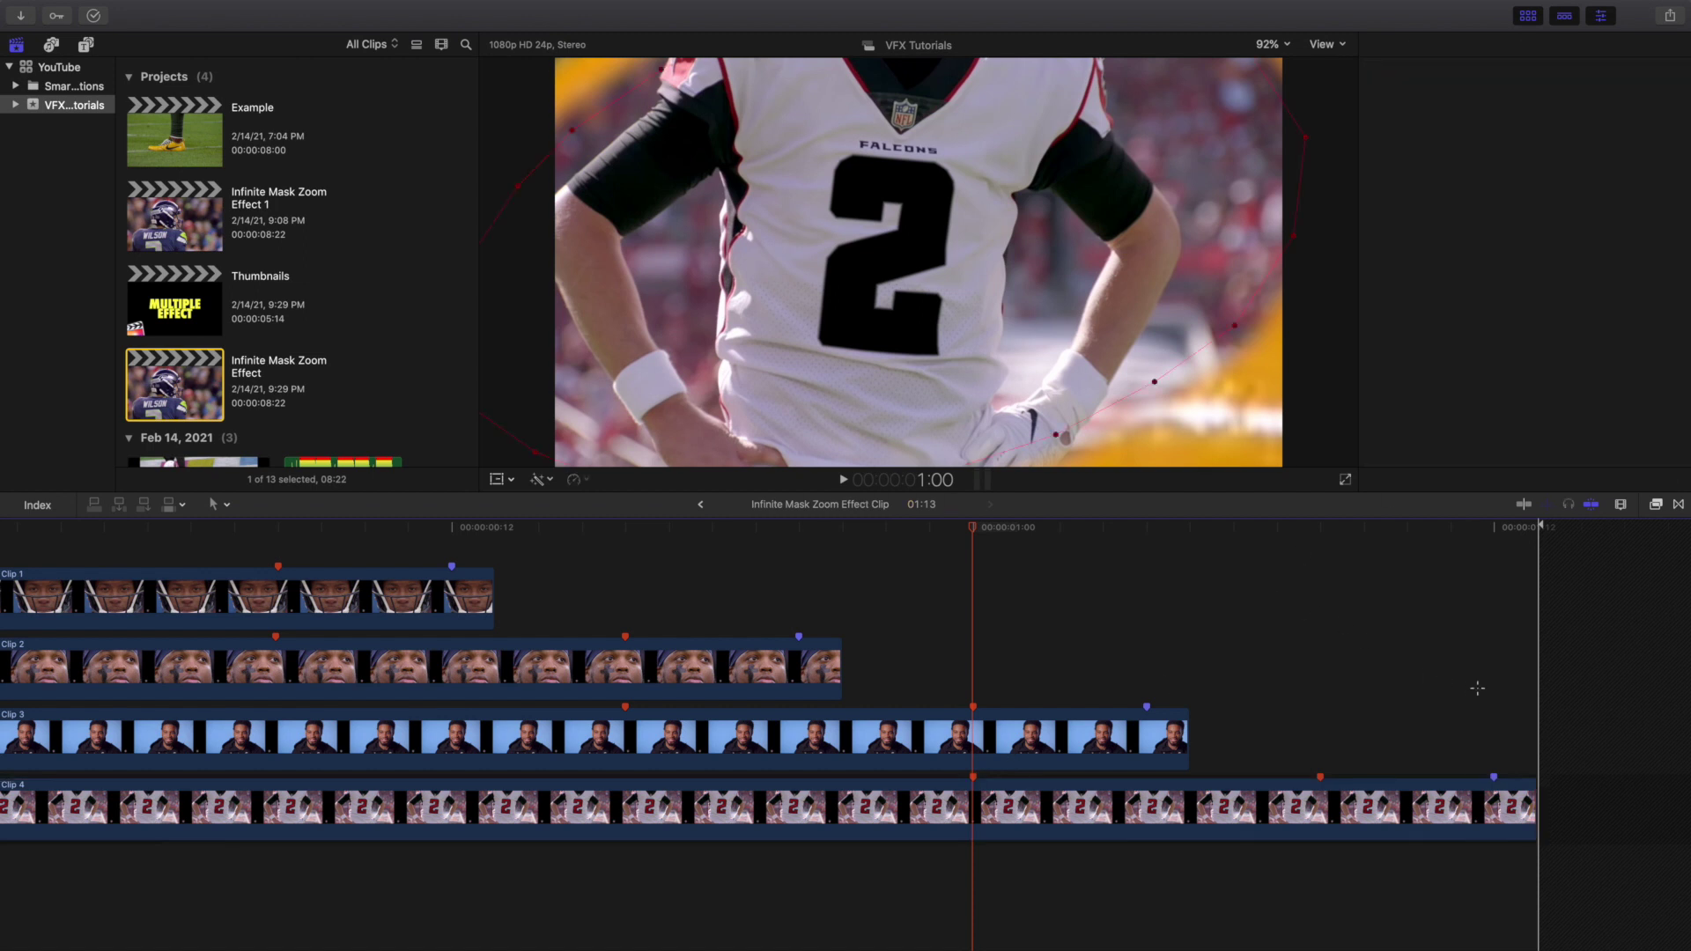
left_click(1494, 801)
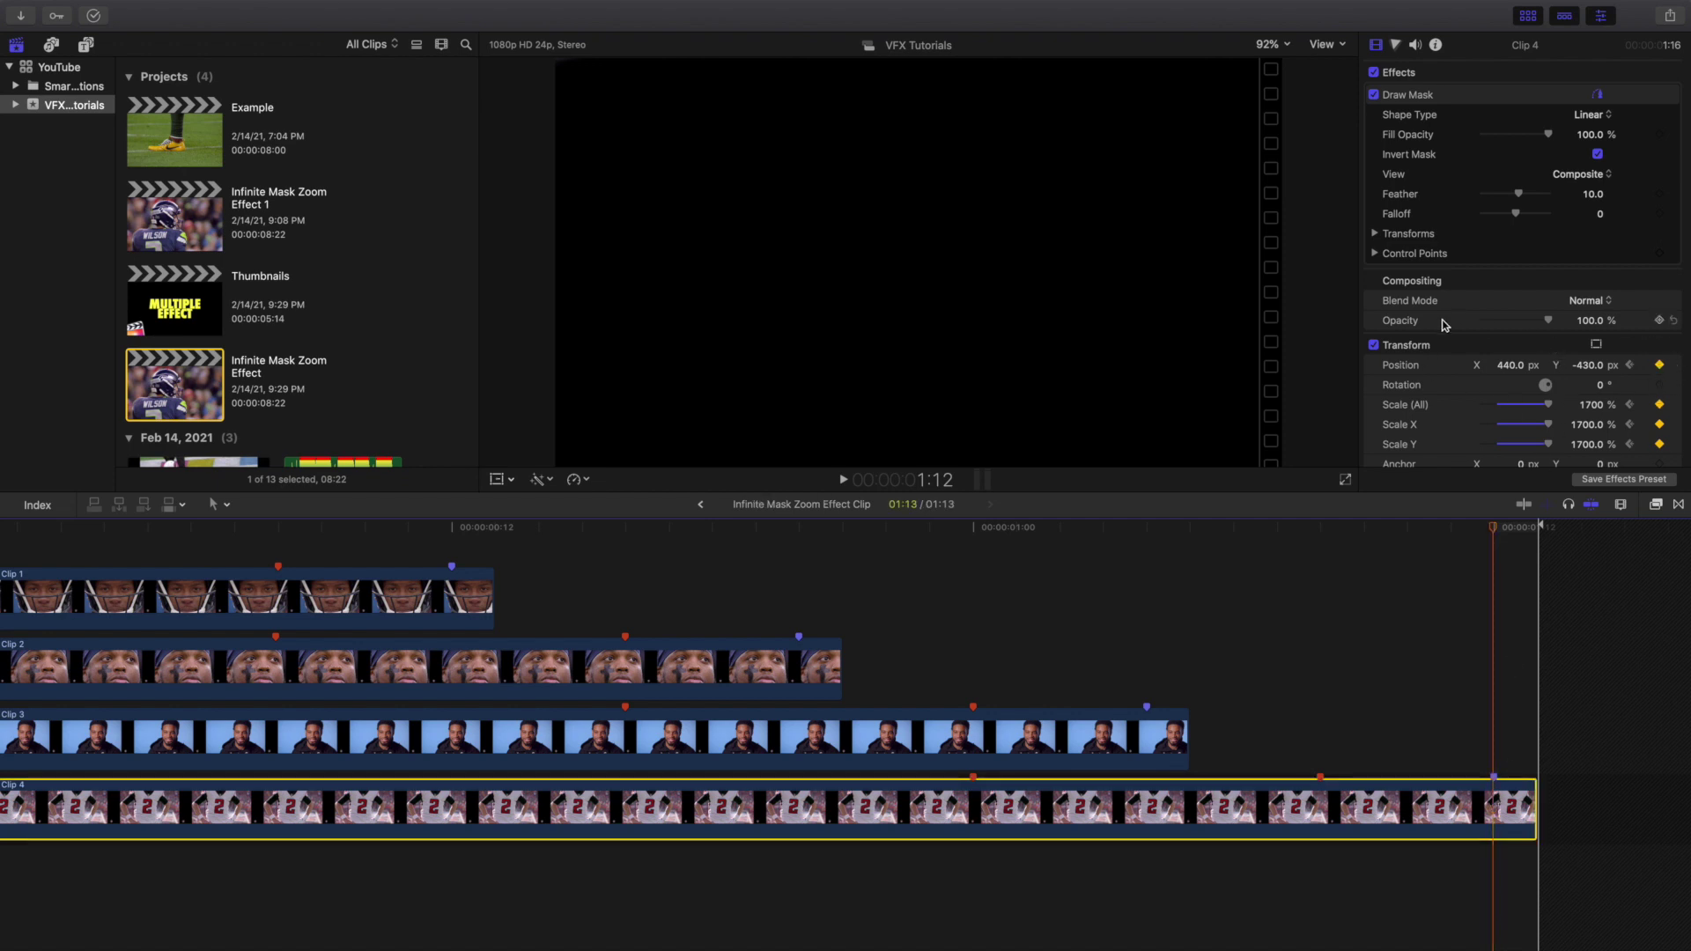
scroll(287, 644, "left", 5)
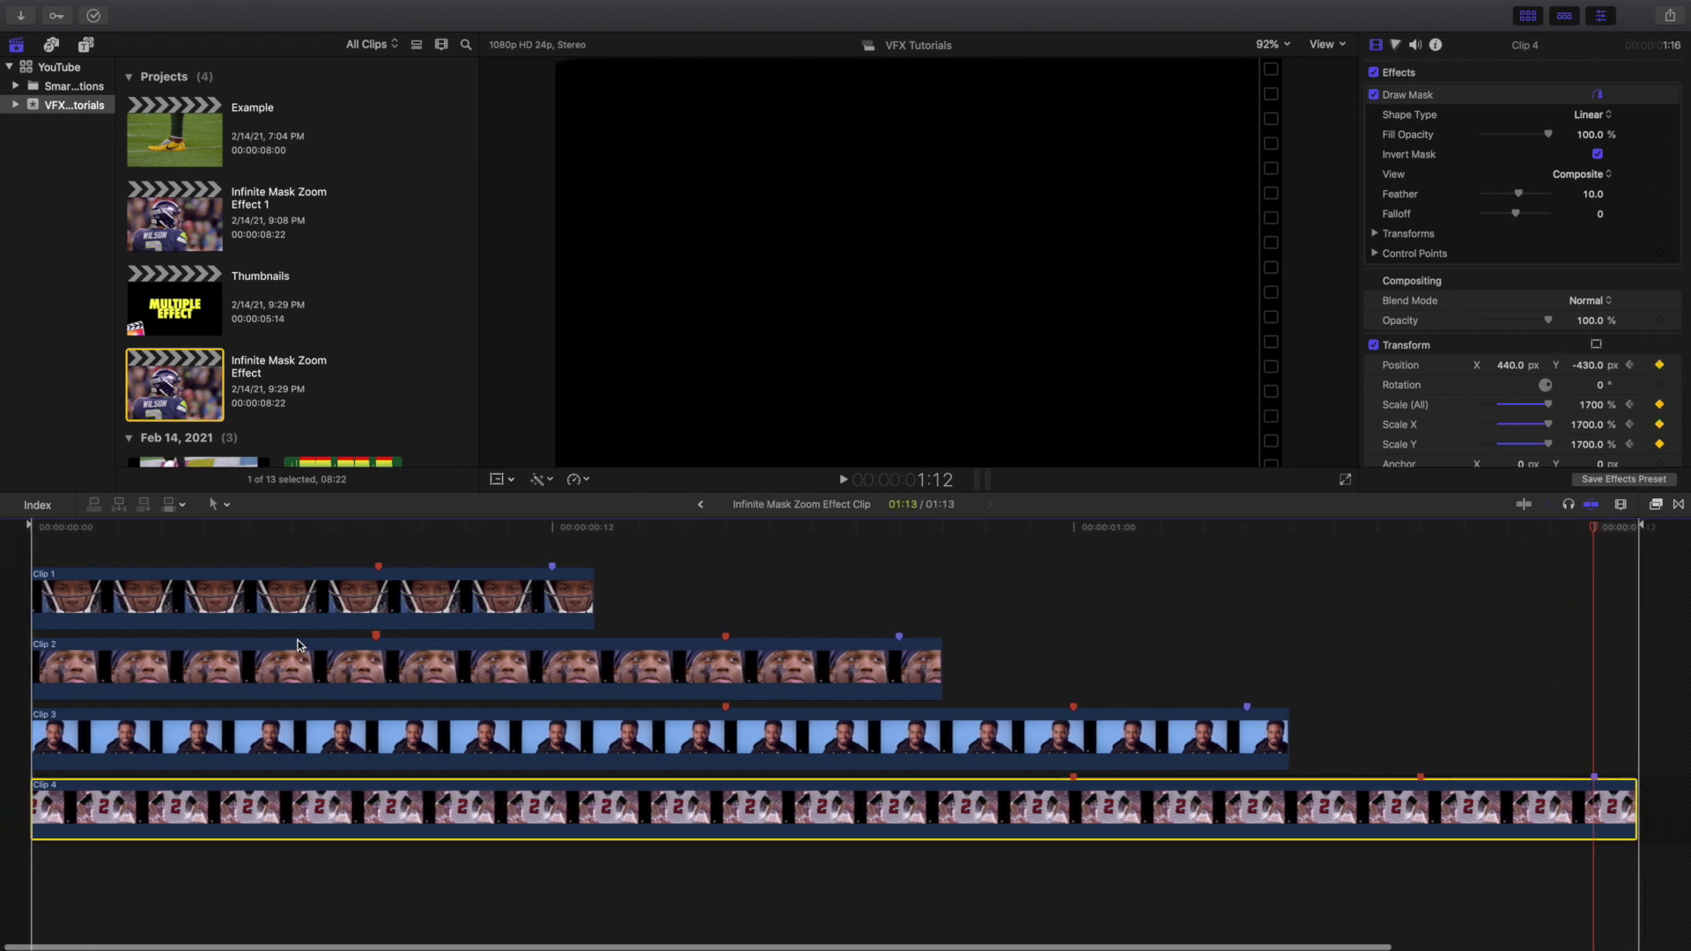
scroll(300, 647, "down", 1)
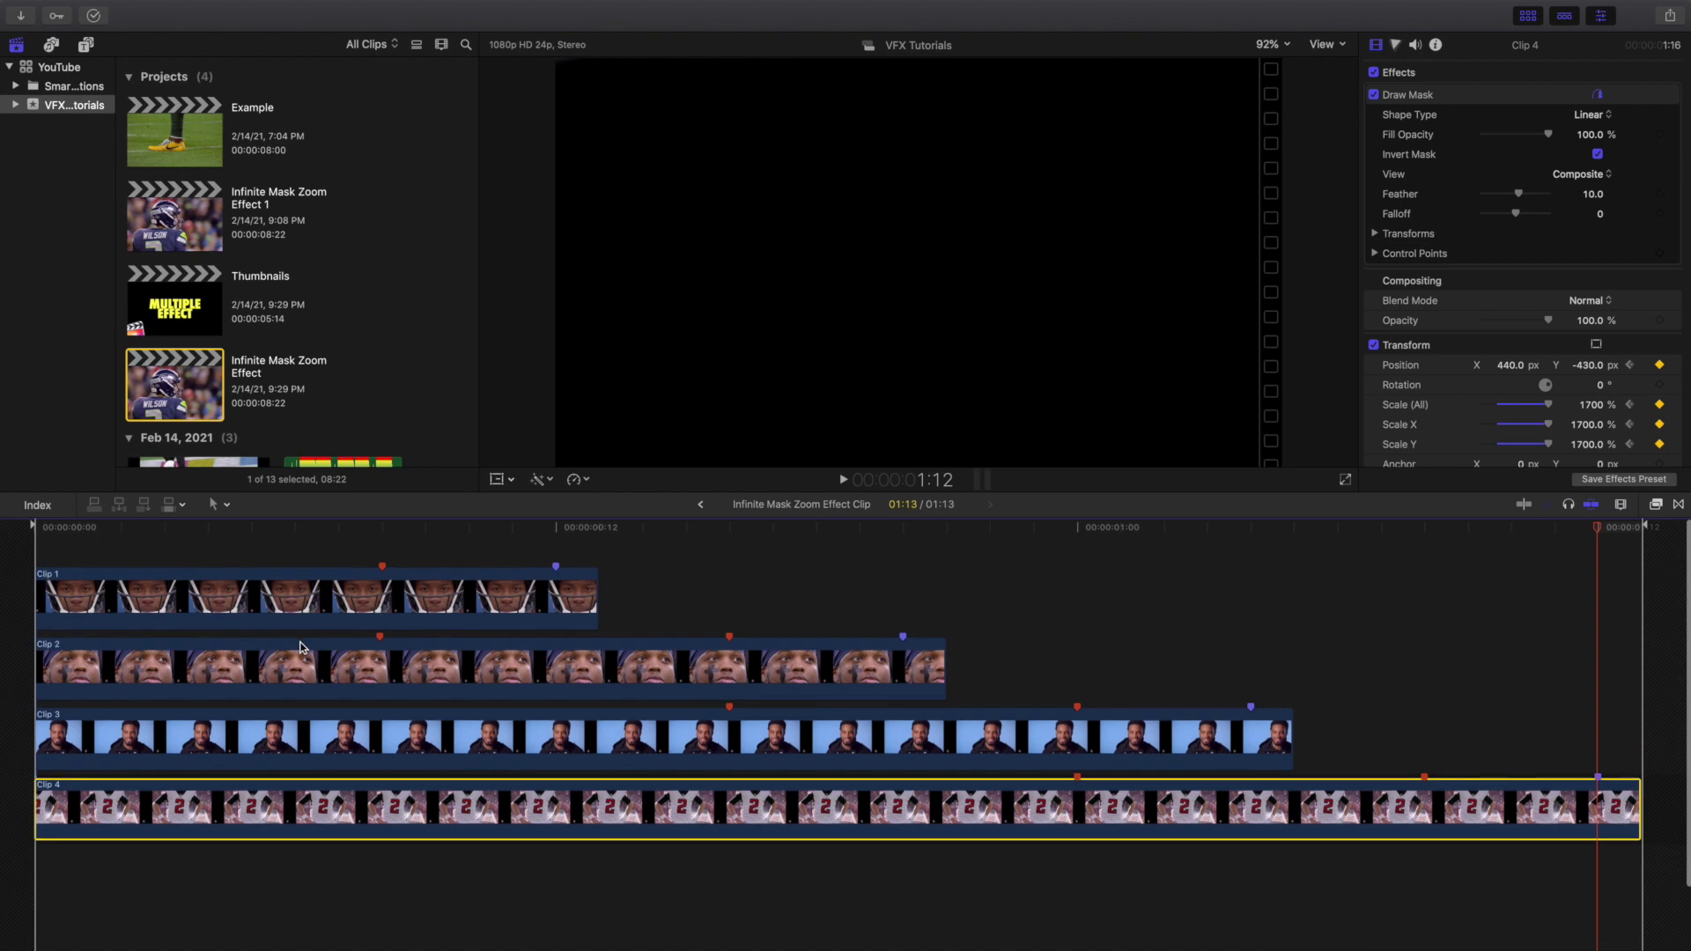
left_click(29, 558)
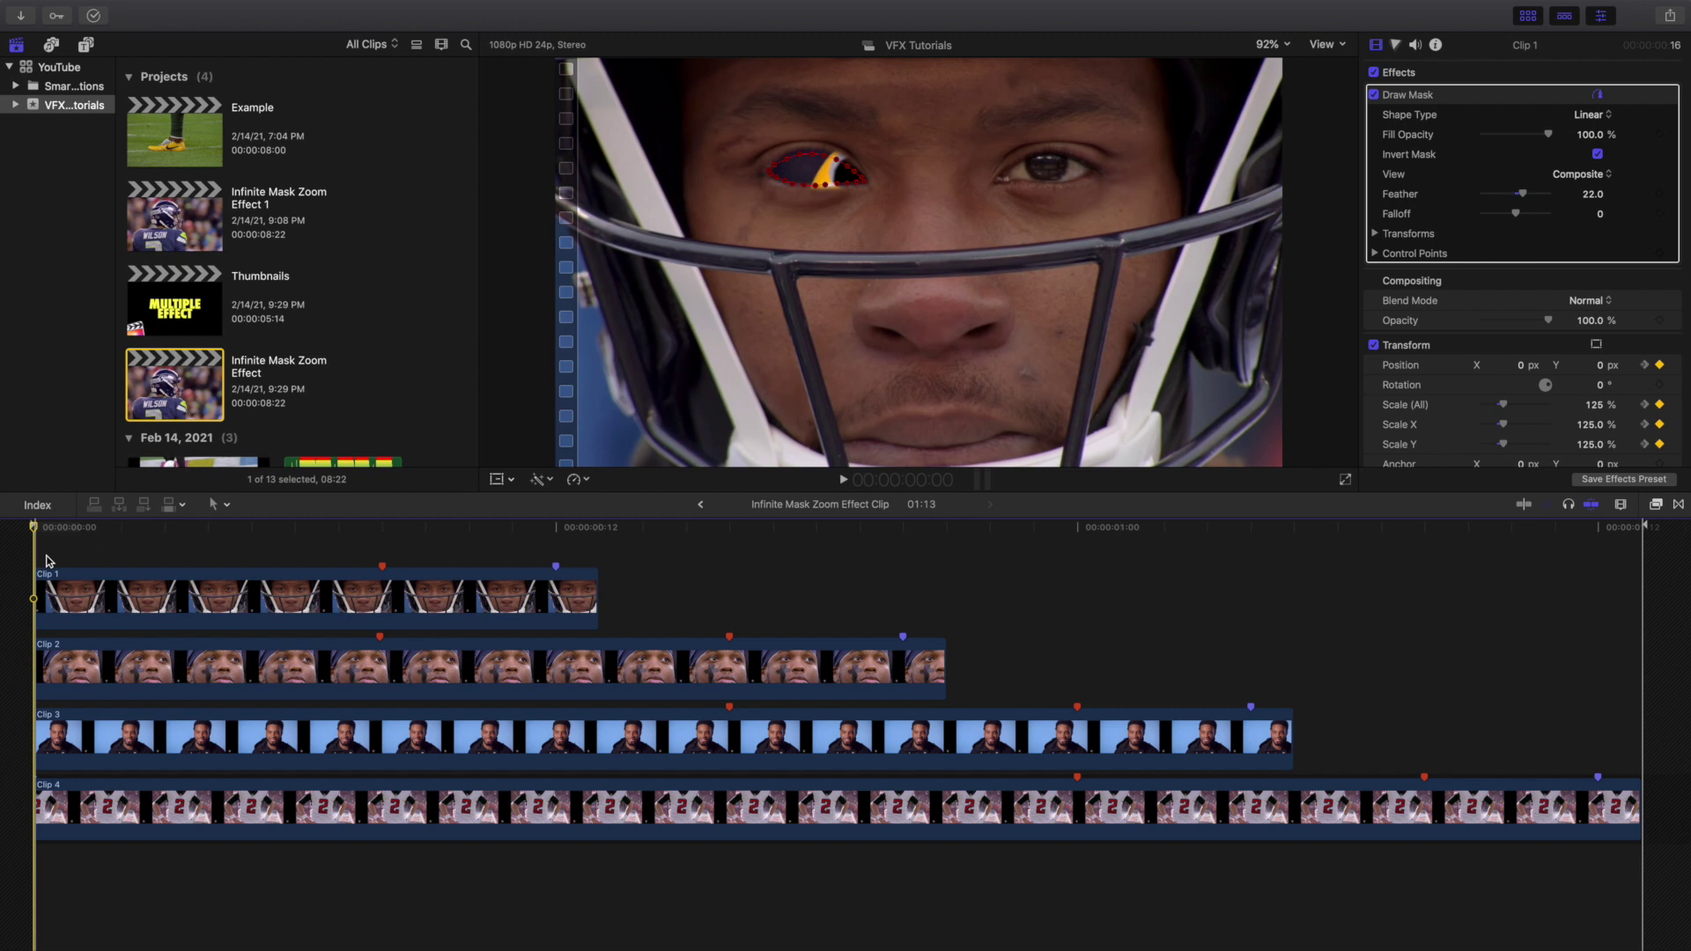
- Play the compound from the start, restart it, and let it run to the 1:13 end
key("space")
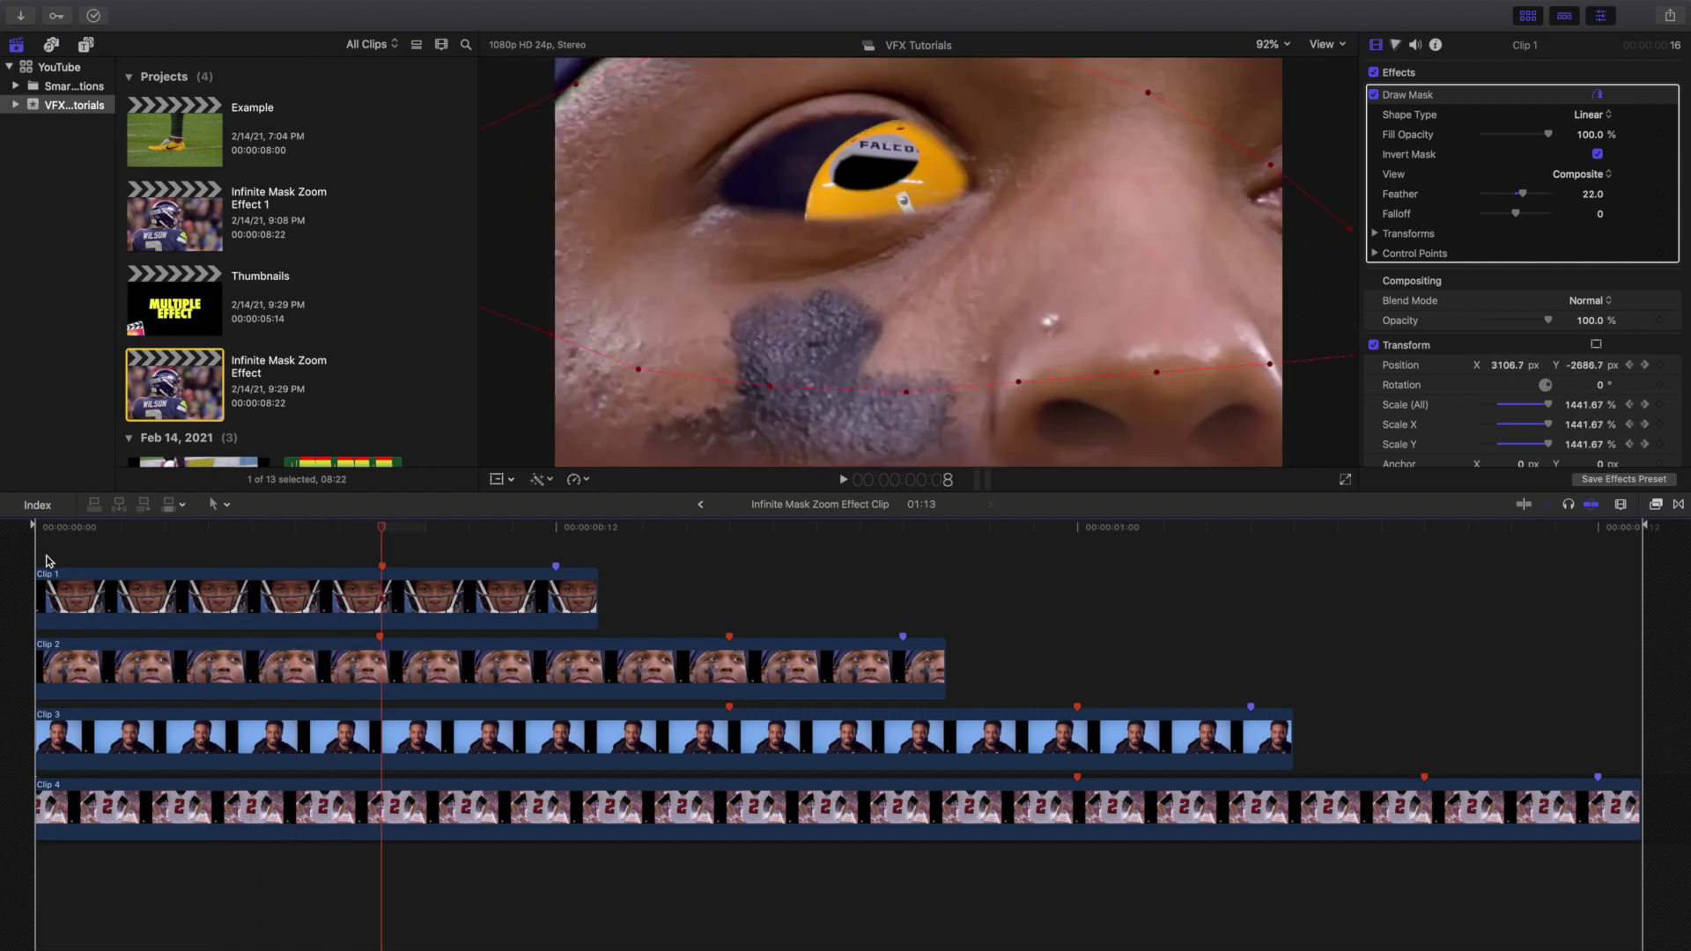
left_click(25, 561)
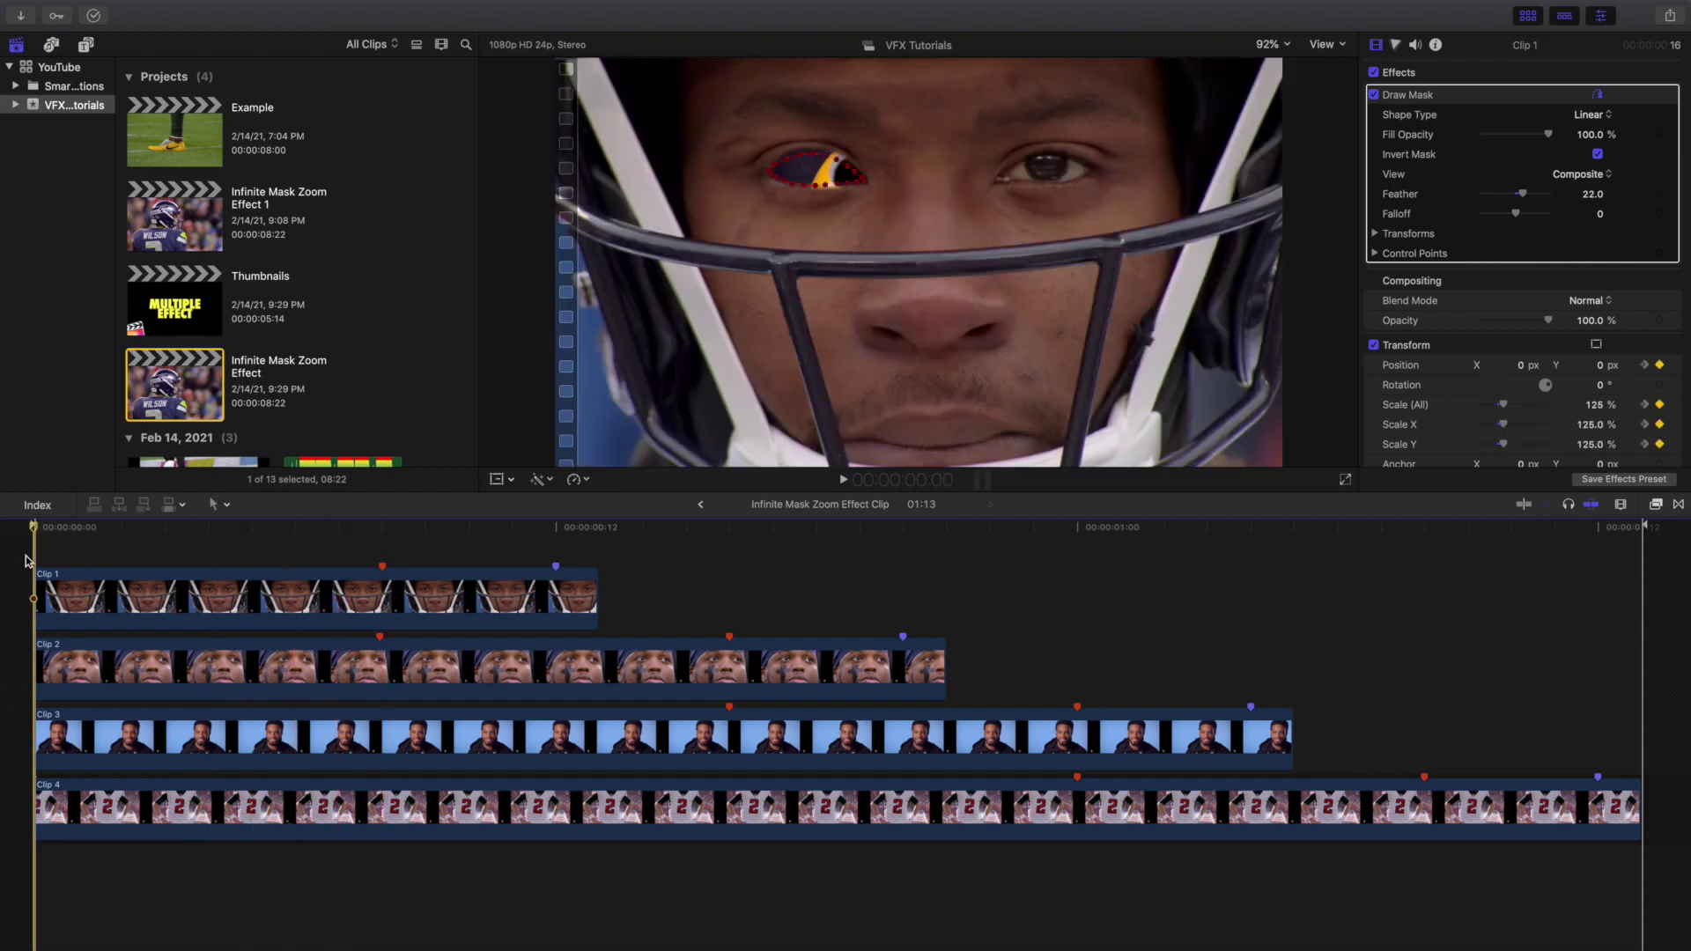
key("space")
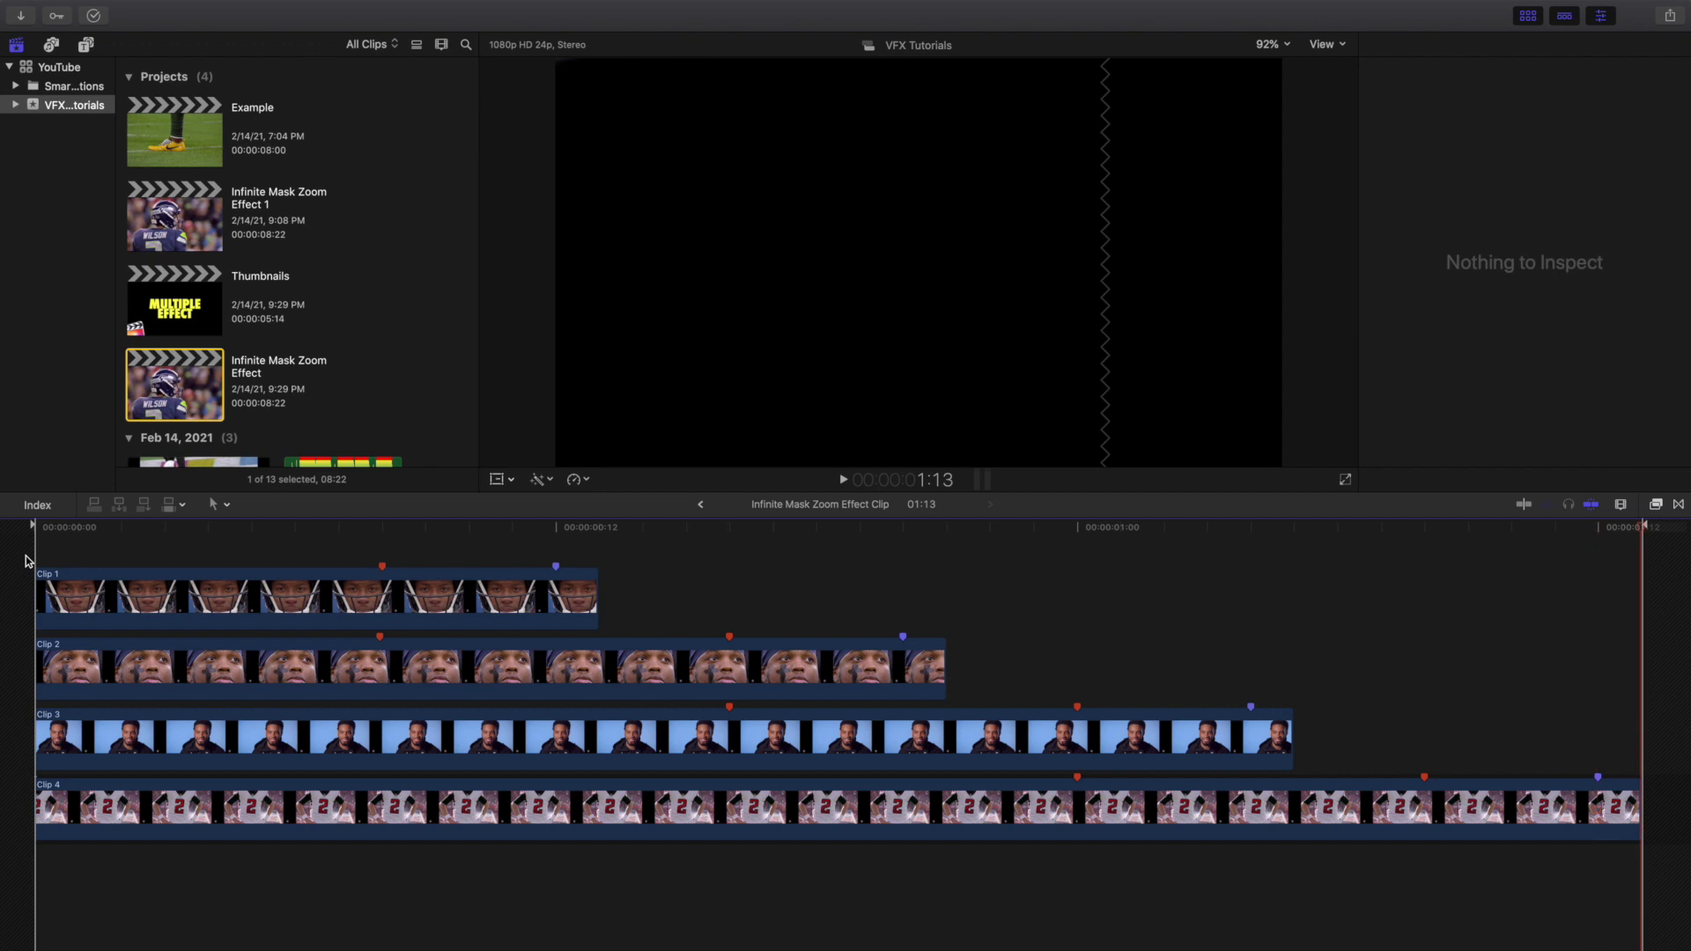
- Replay from the start and stop at frame 9 on Clip 1's 1606.25% helmet frame
key("Home")
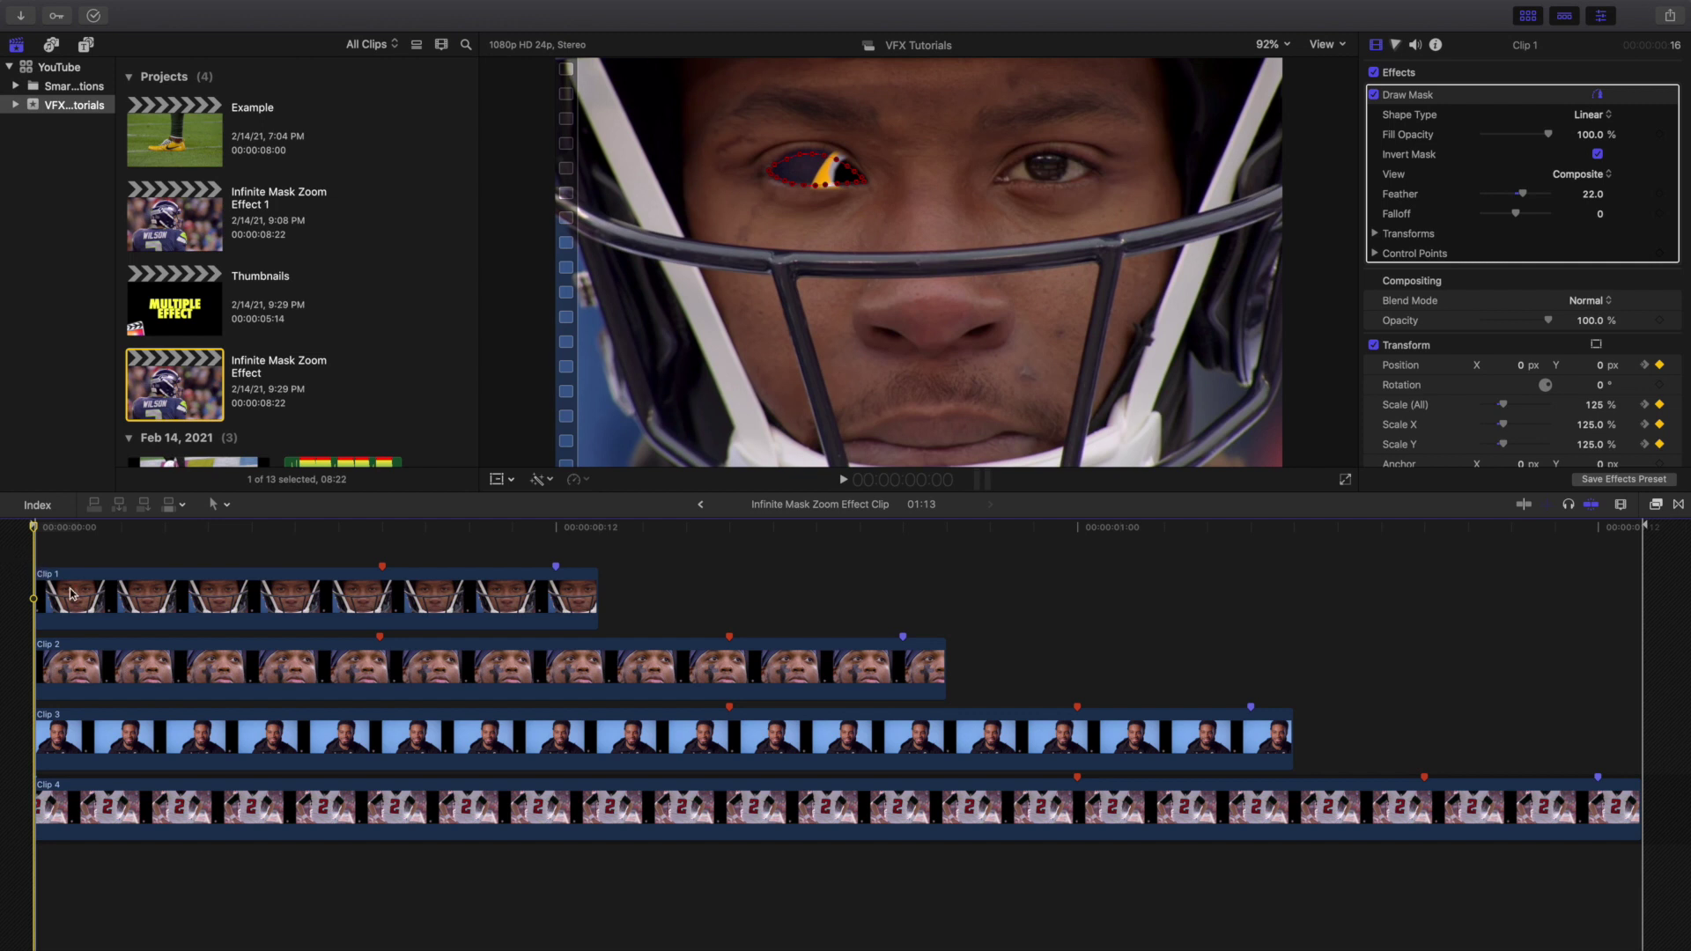
left_click(182, 679)
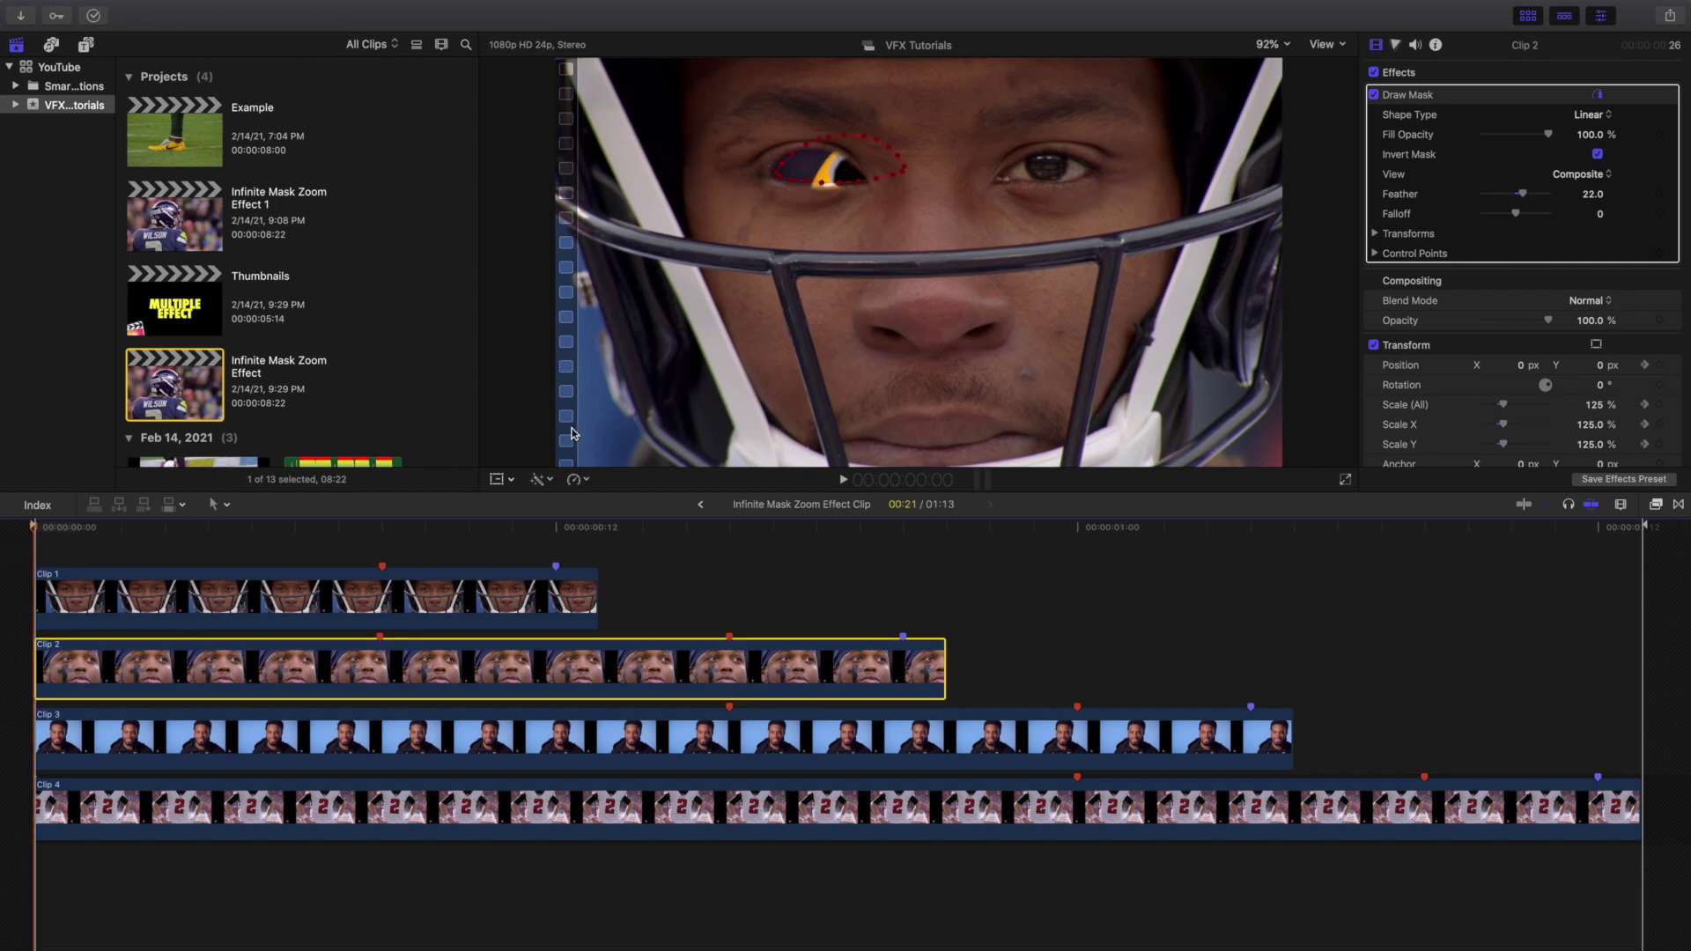
left_click(28, 567)
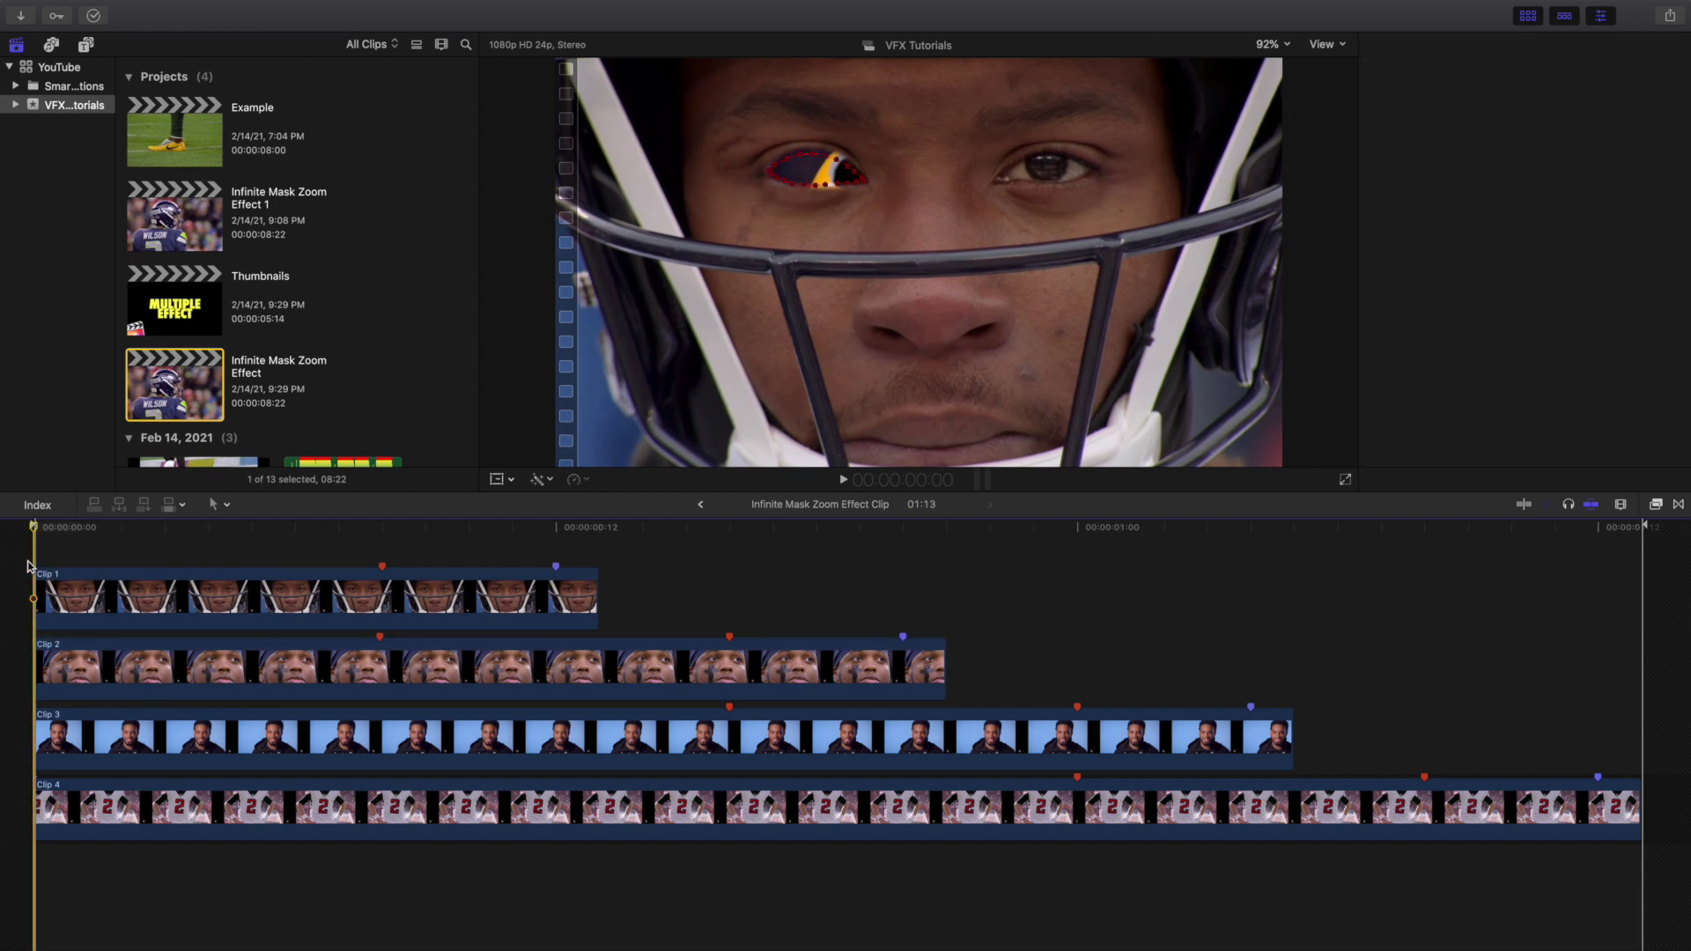
key("super+4")
key("space")
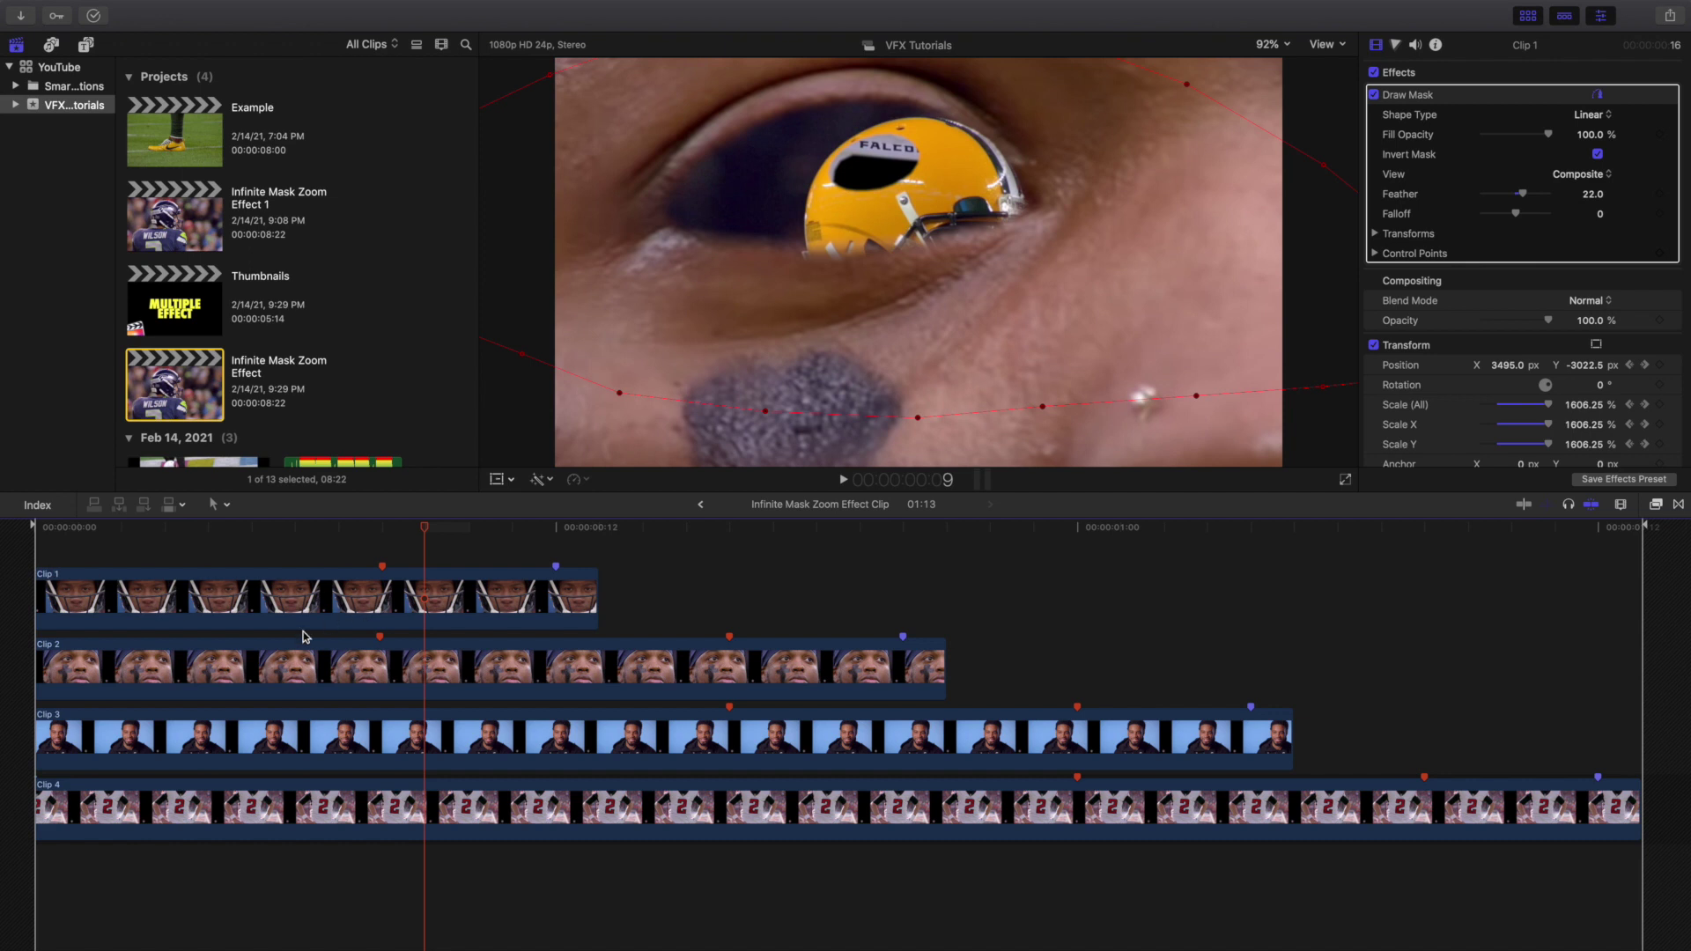
left_click(320, 599)
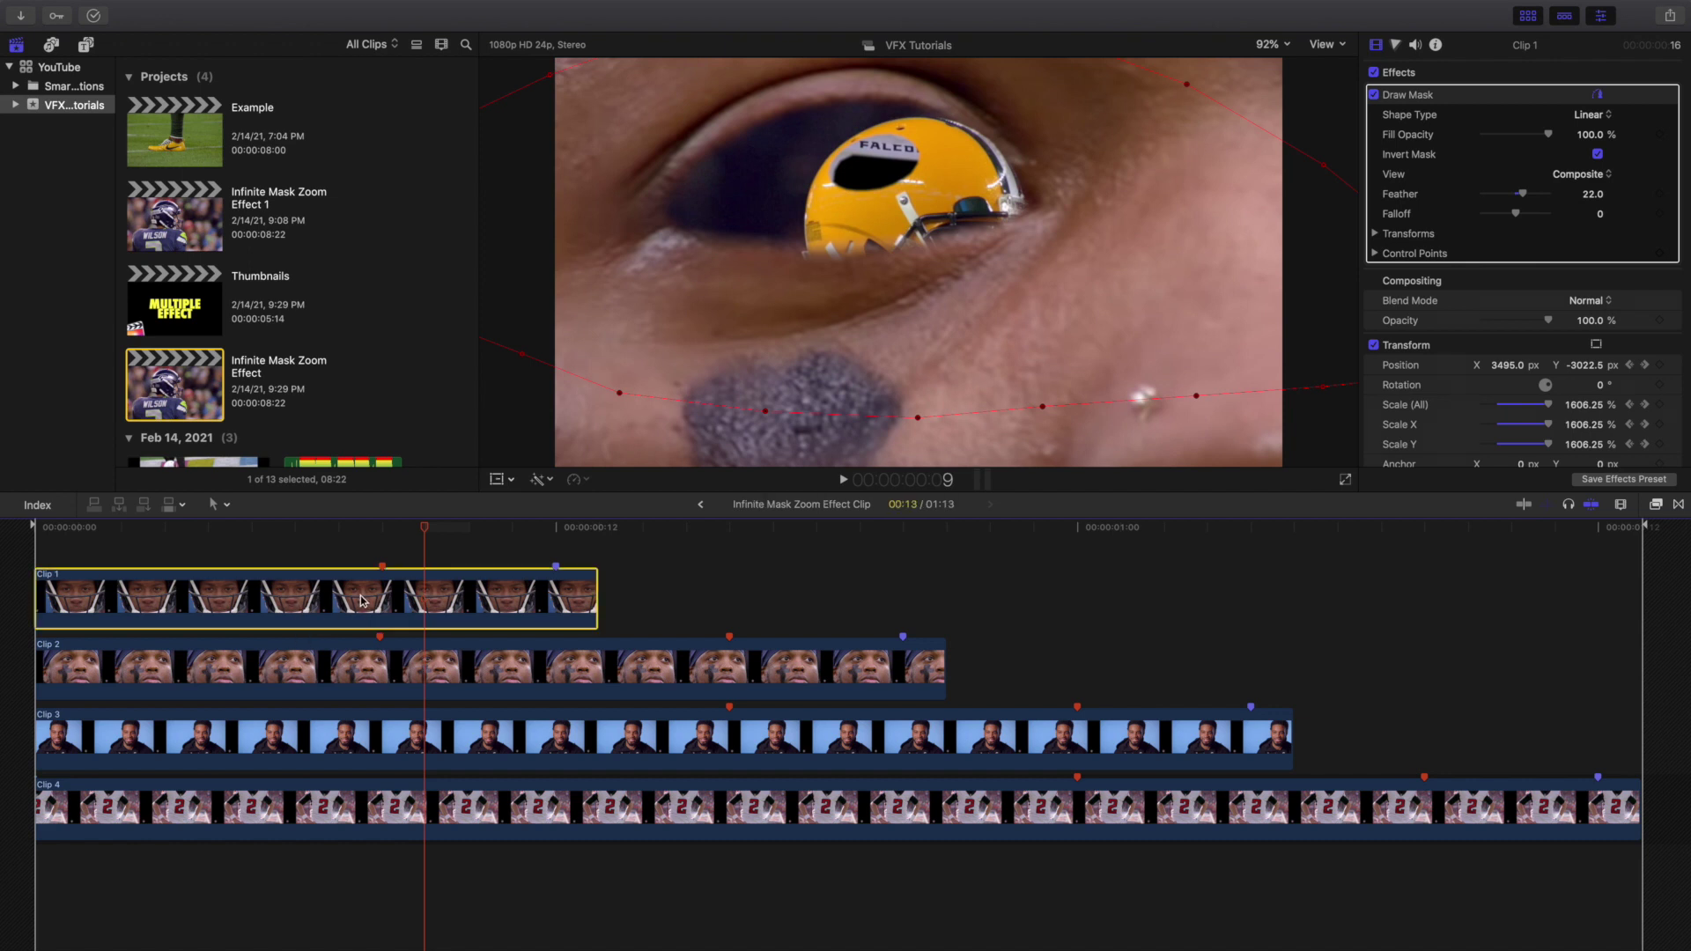
right_click(362, 601)
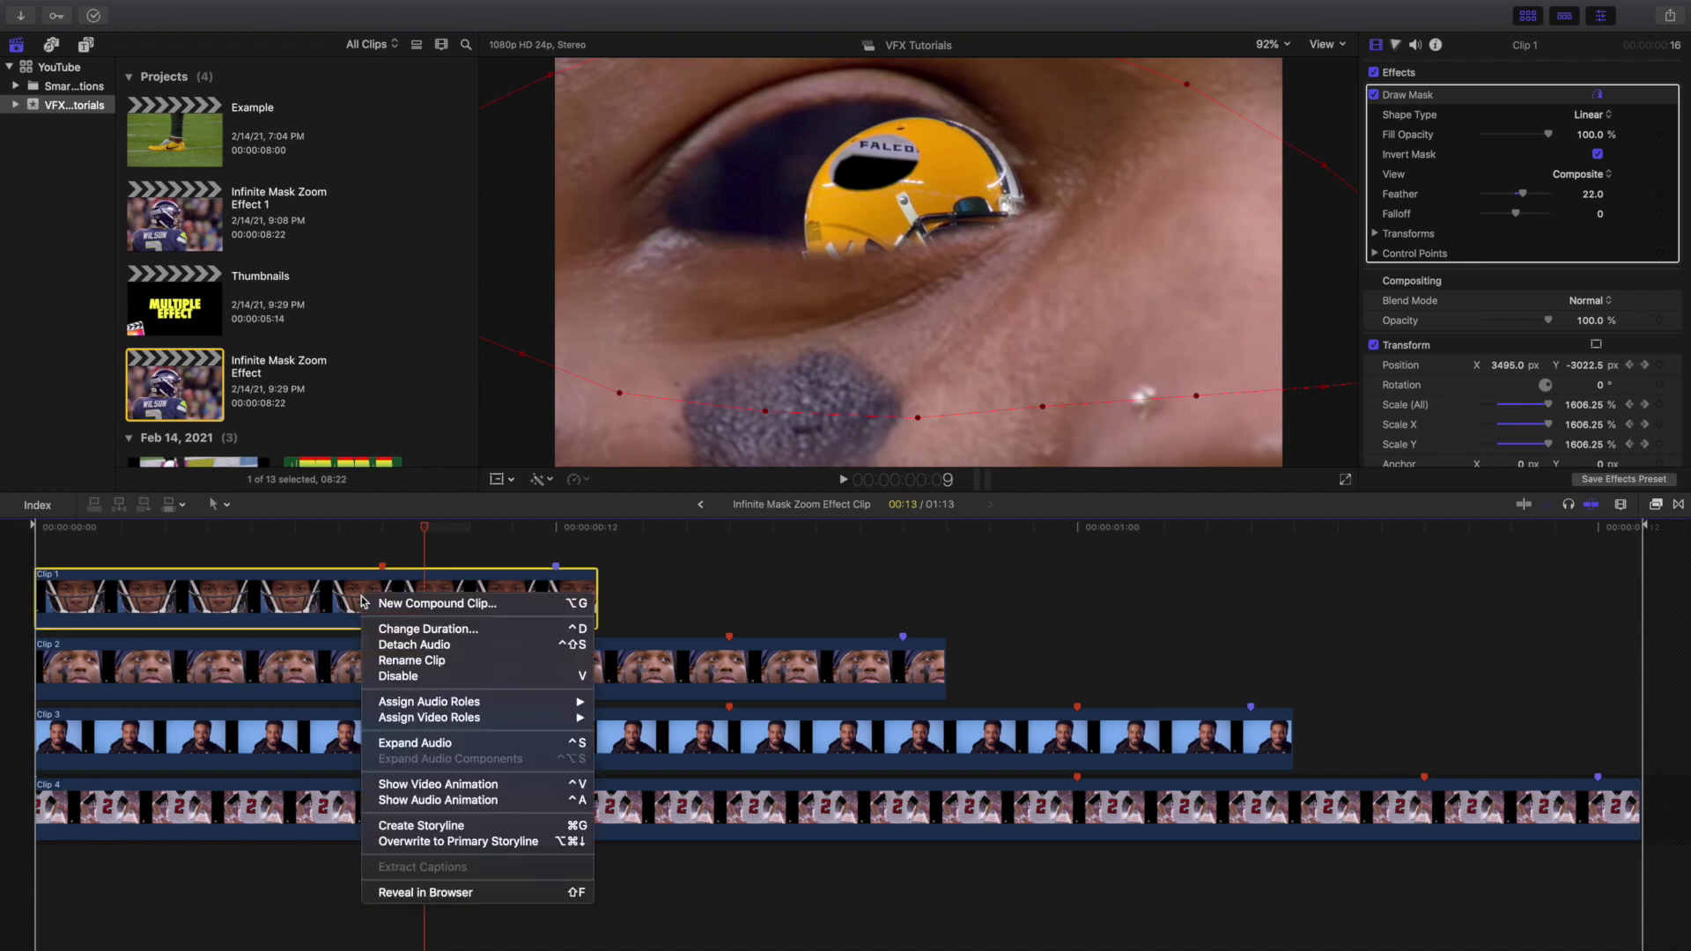
left_click(432, 785)
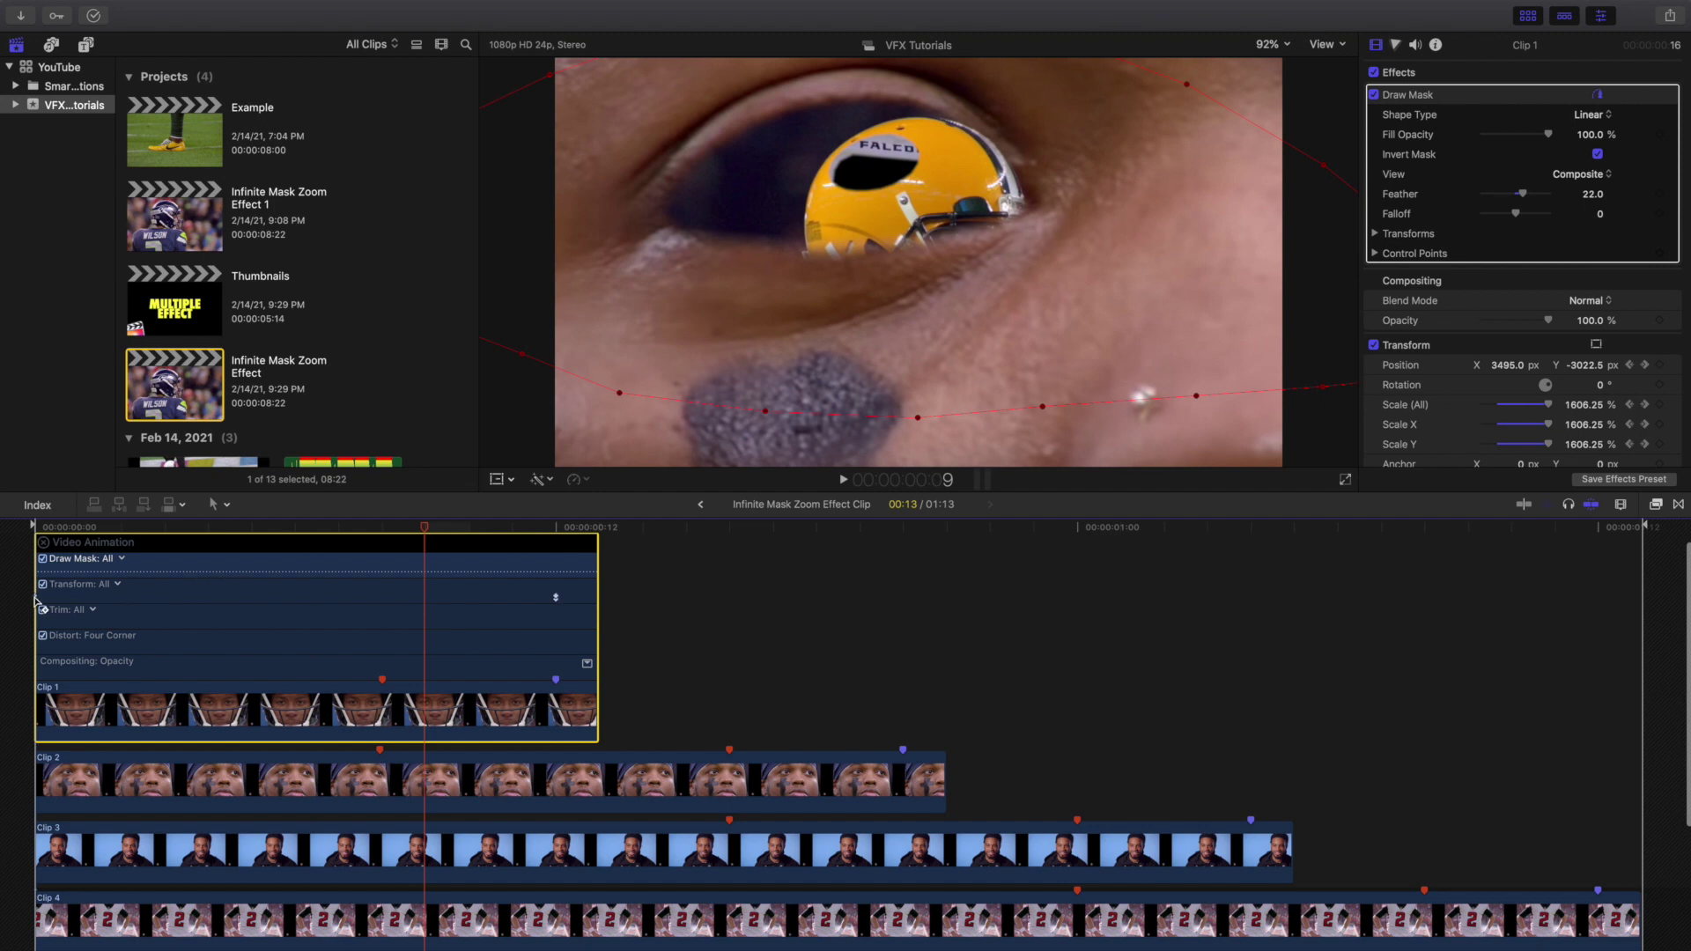
right_click(509, 710)
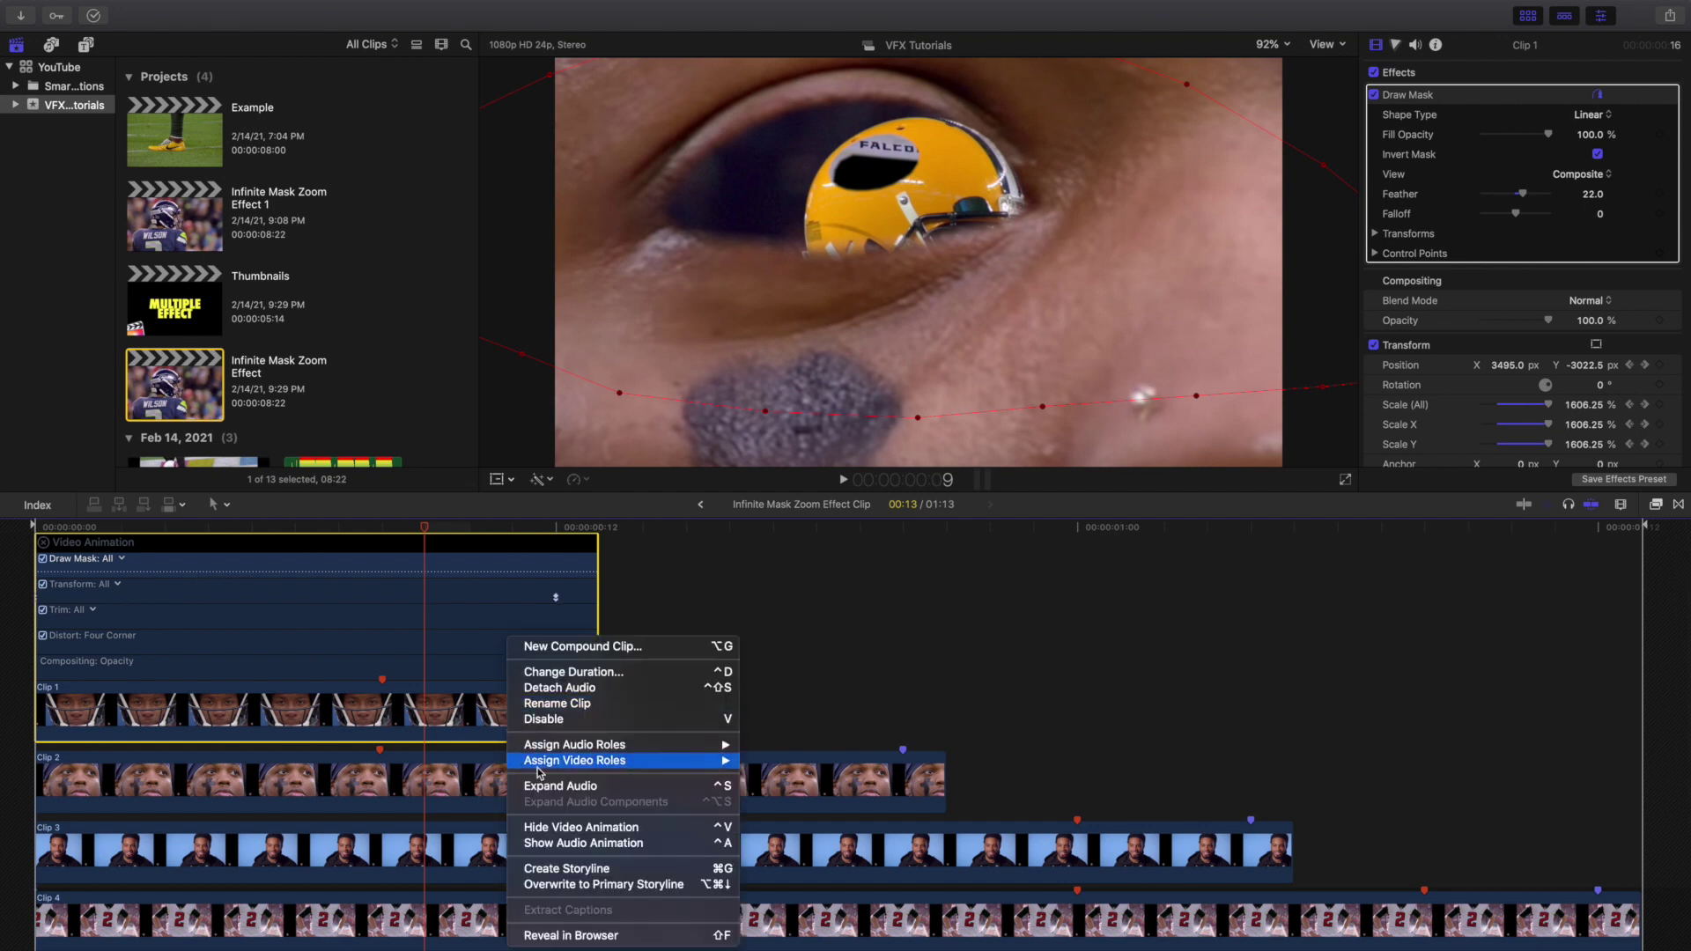
left_click(551, 827)
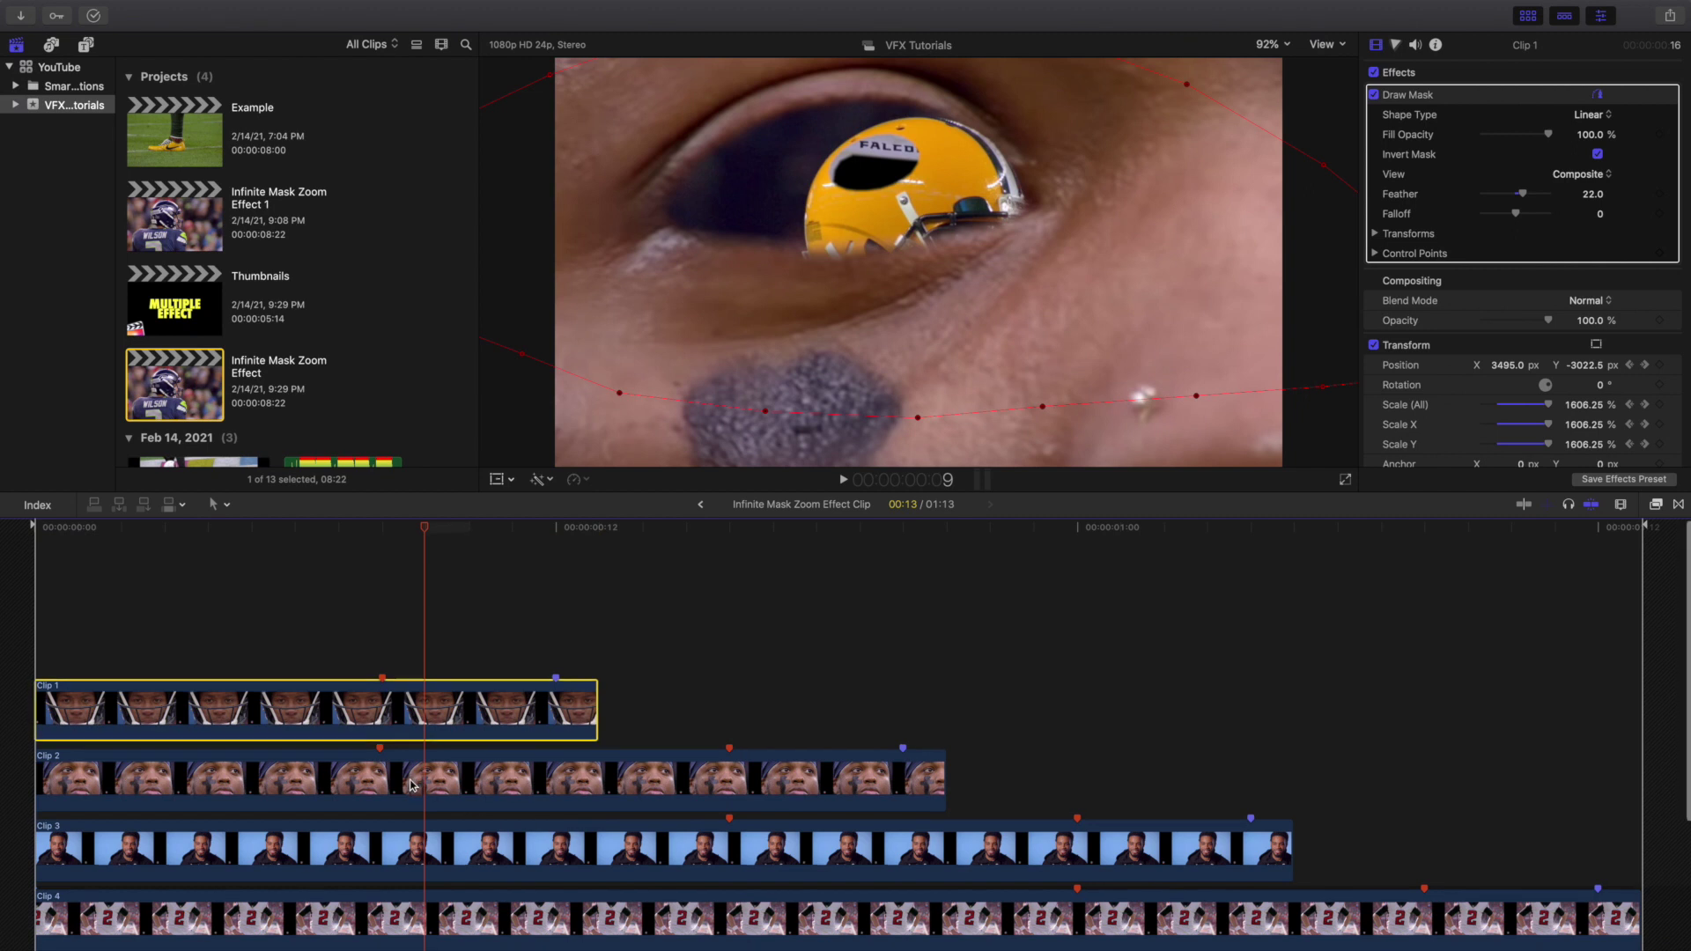
left_click(24, 555)
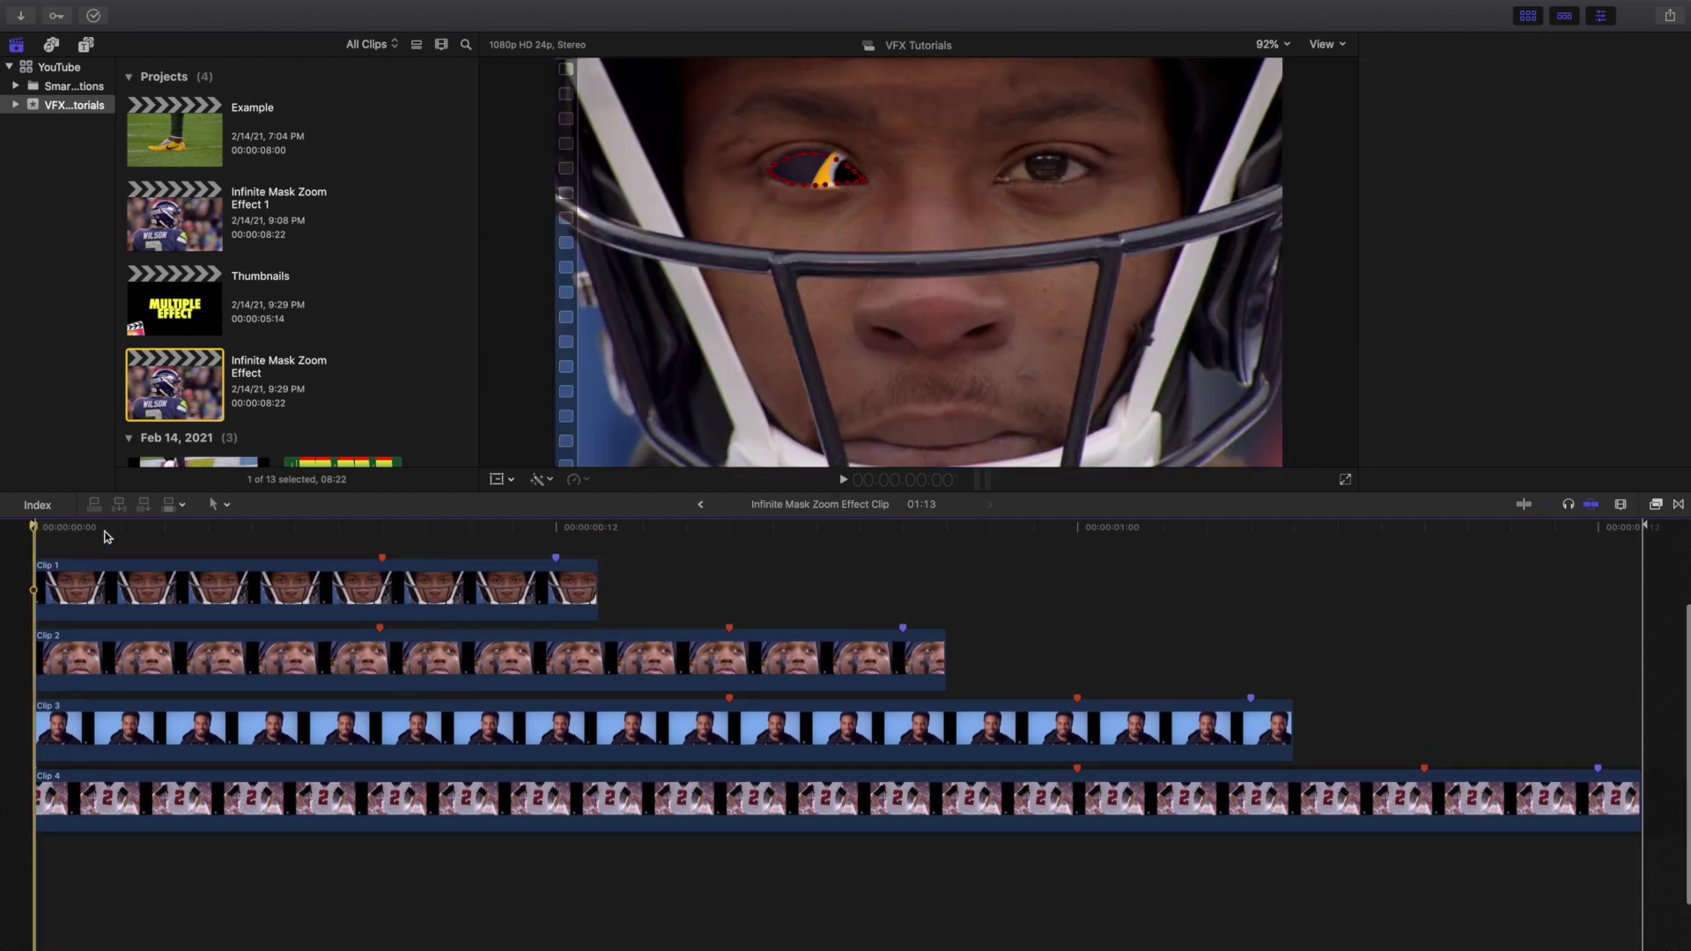
- Return to the parent project, briefly reopen the compound, go back, and select Moderate Motion Blur 3 (V)
left_click(701, 504)
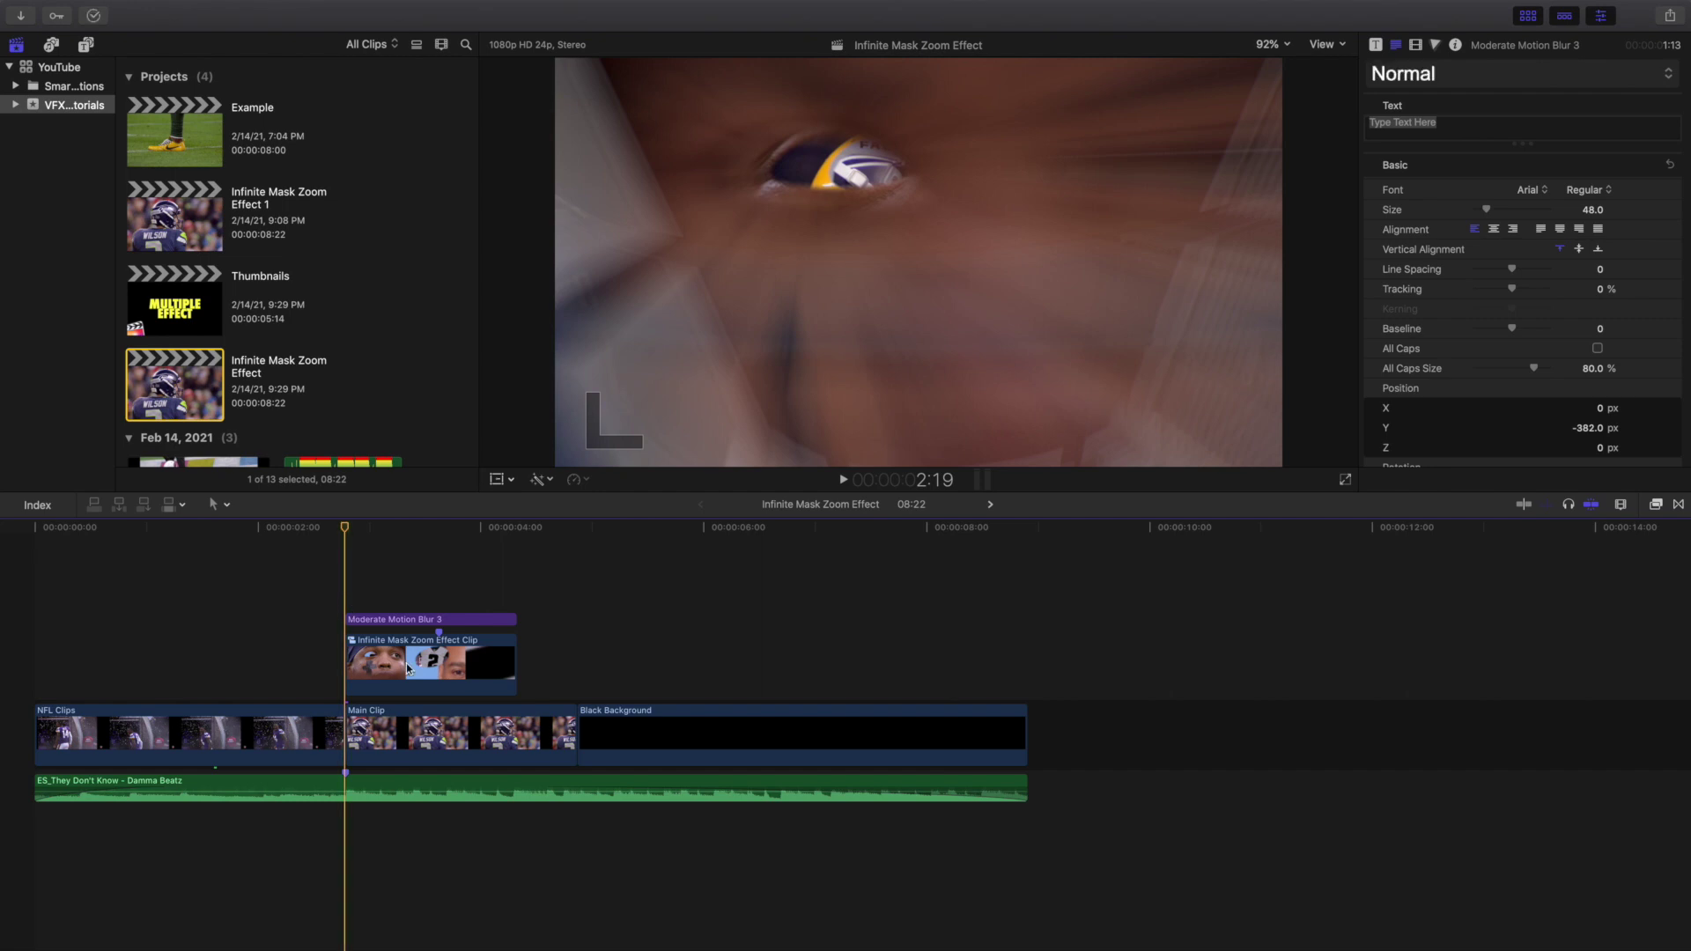
double_click(474, 646)
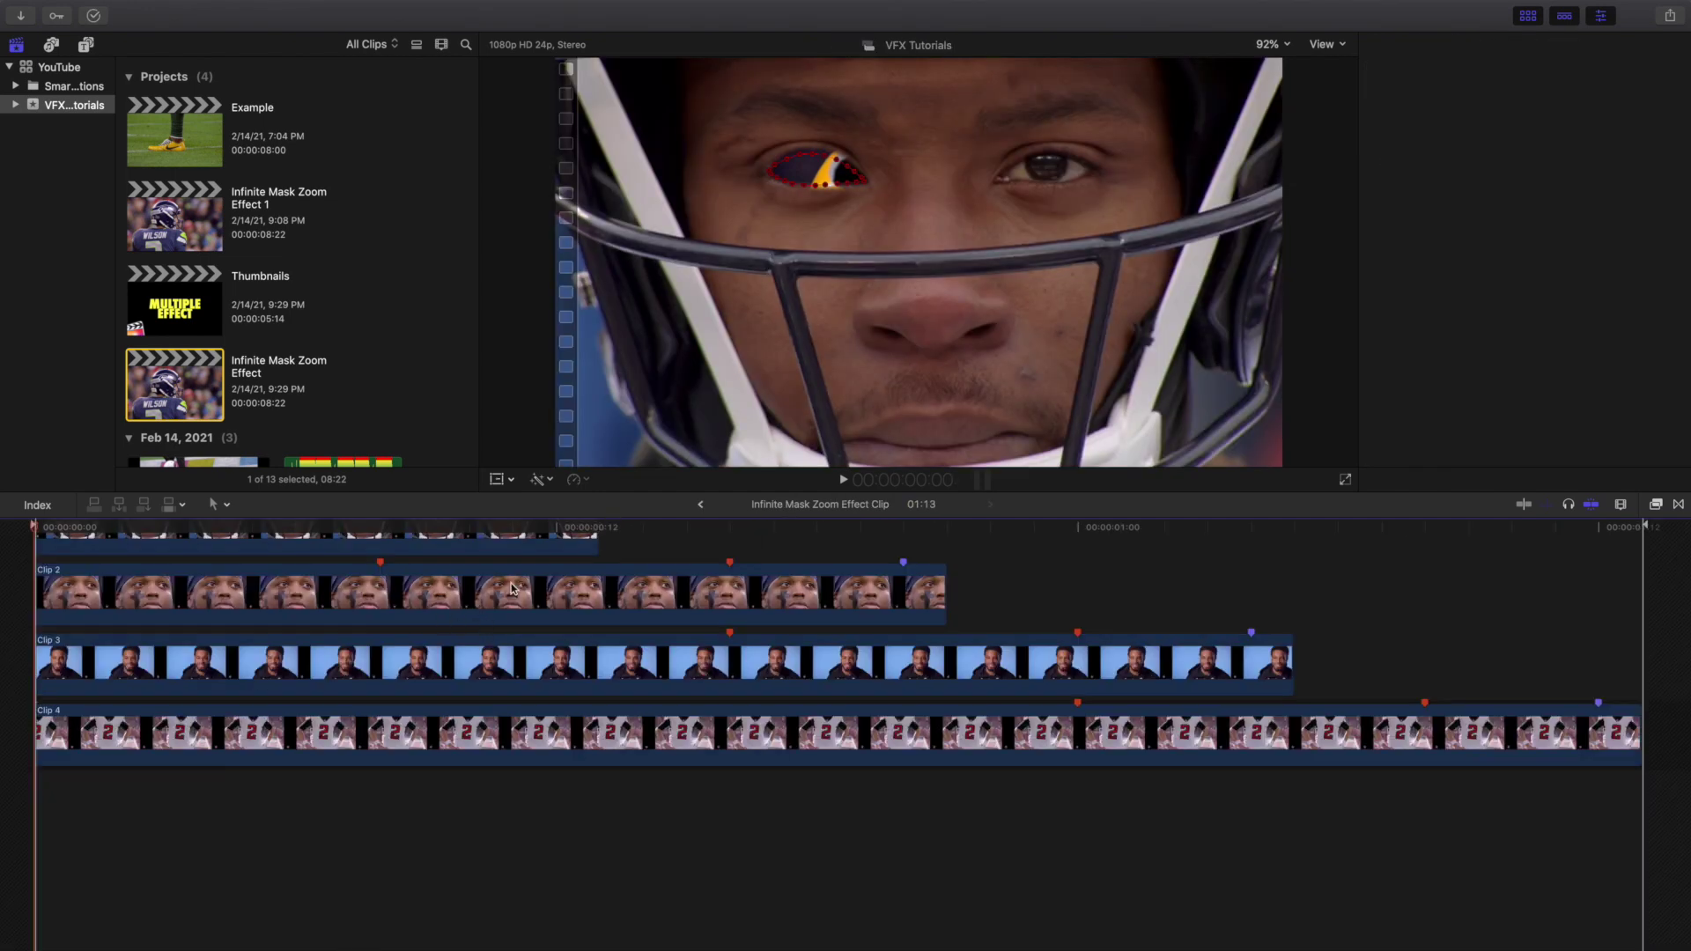
left_click(701, 504)
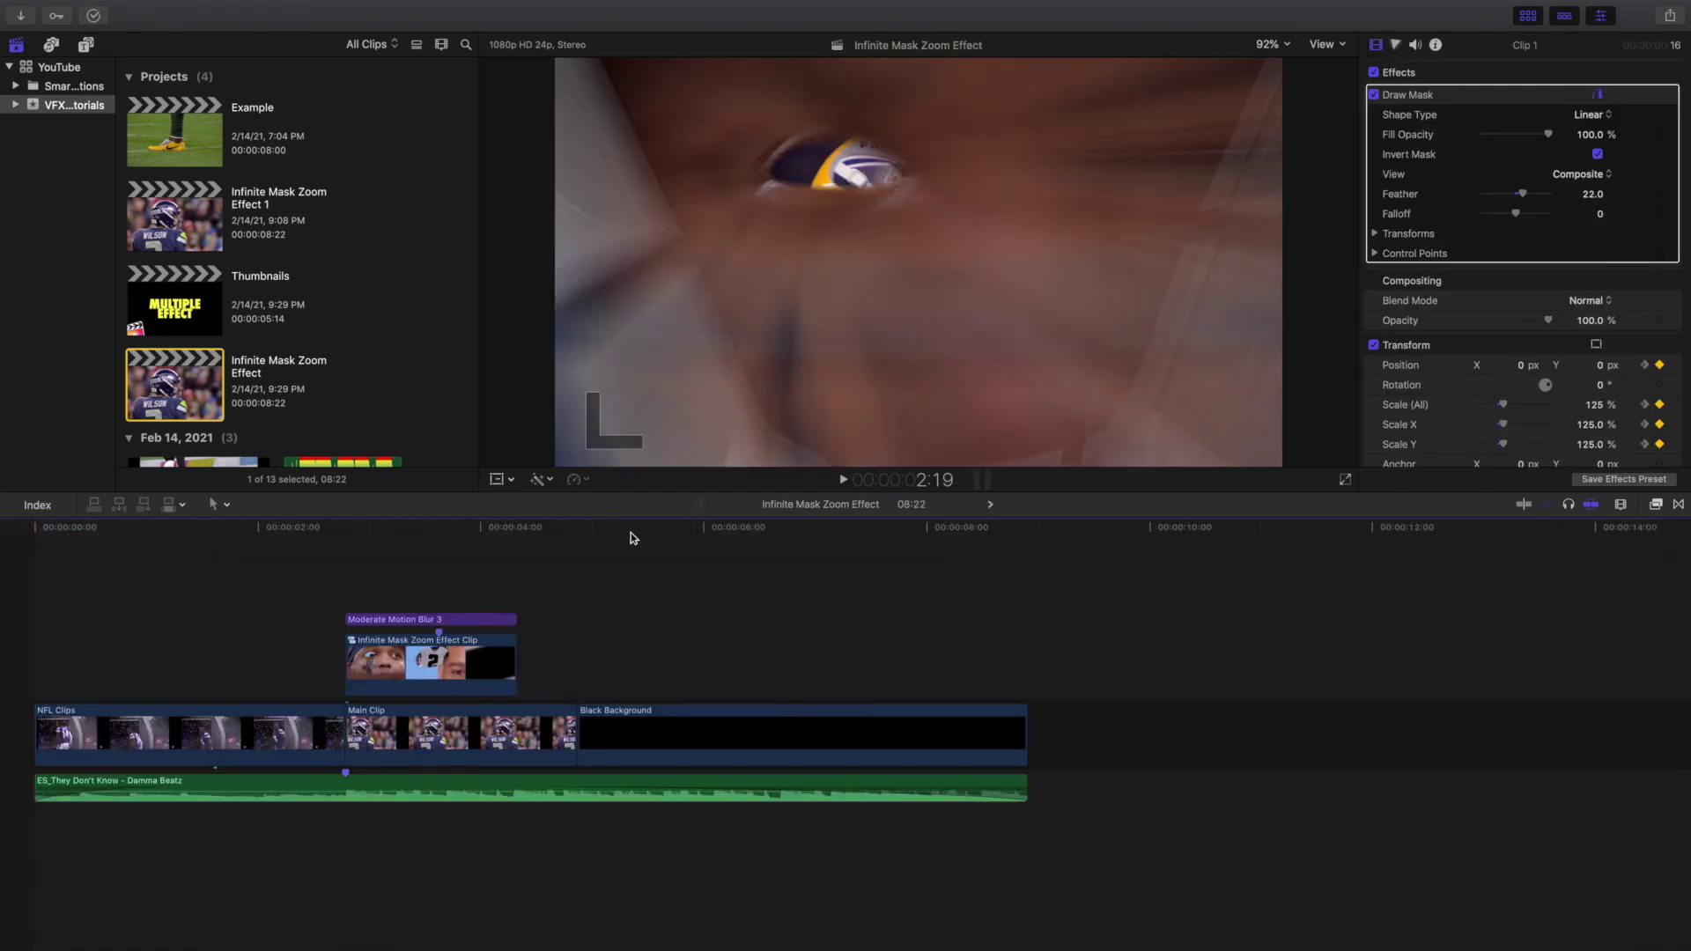
left_click(385, 620)
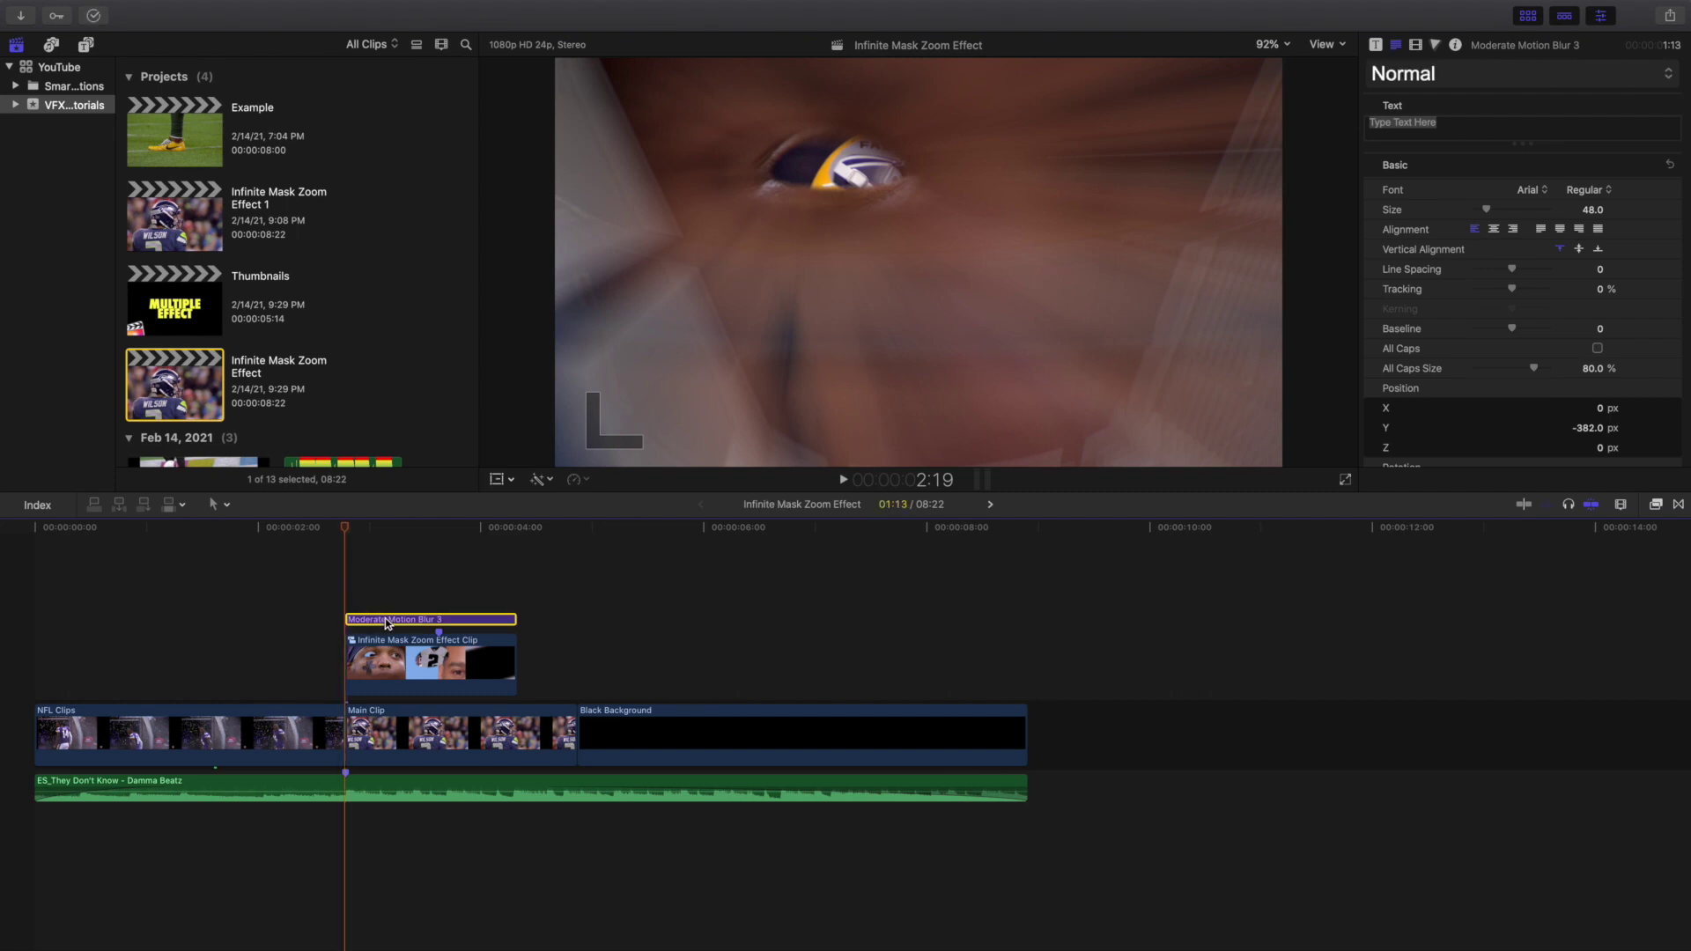
key("v")
- Play the project from the start, then jump to points where the zoom begins in Main Clip
left_click(4, 608)
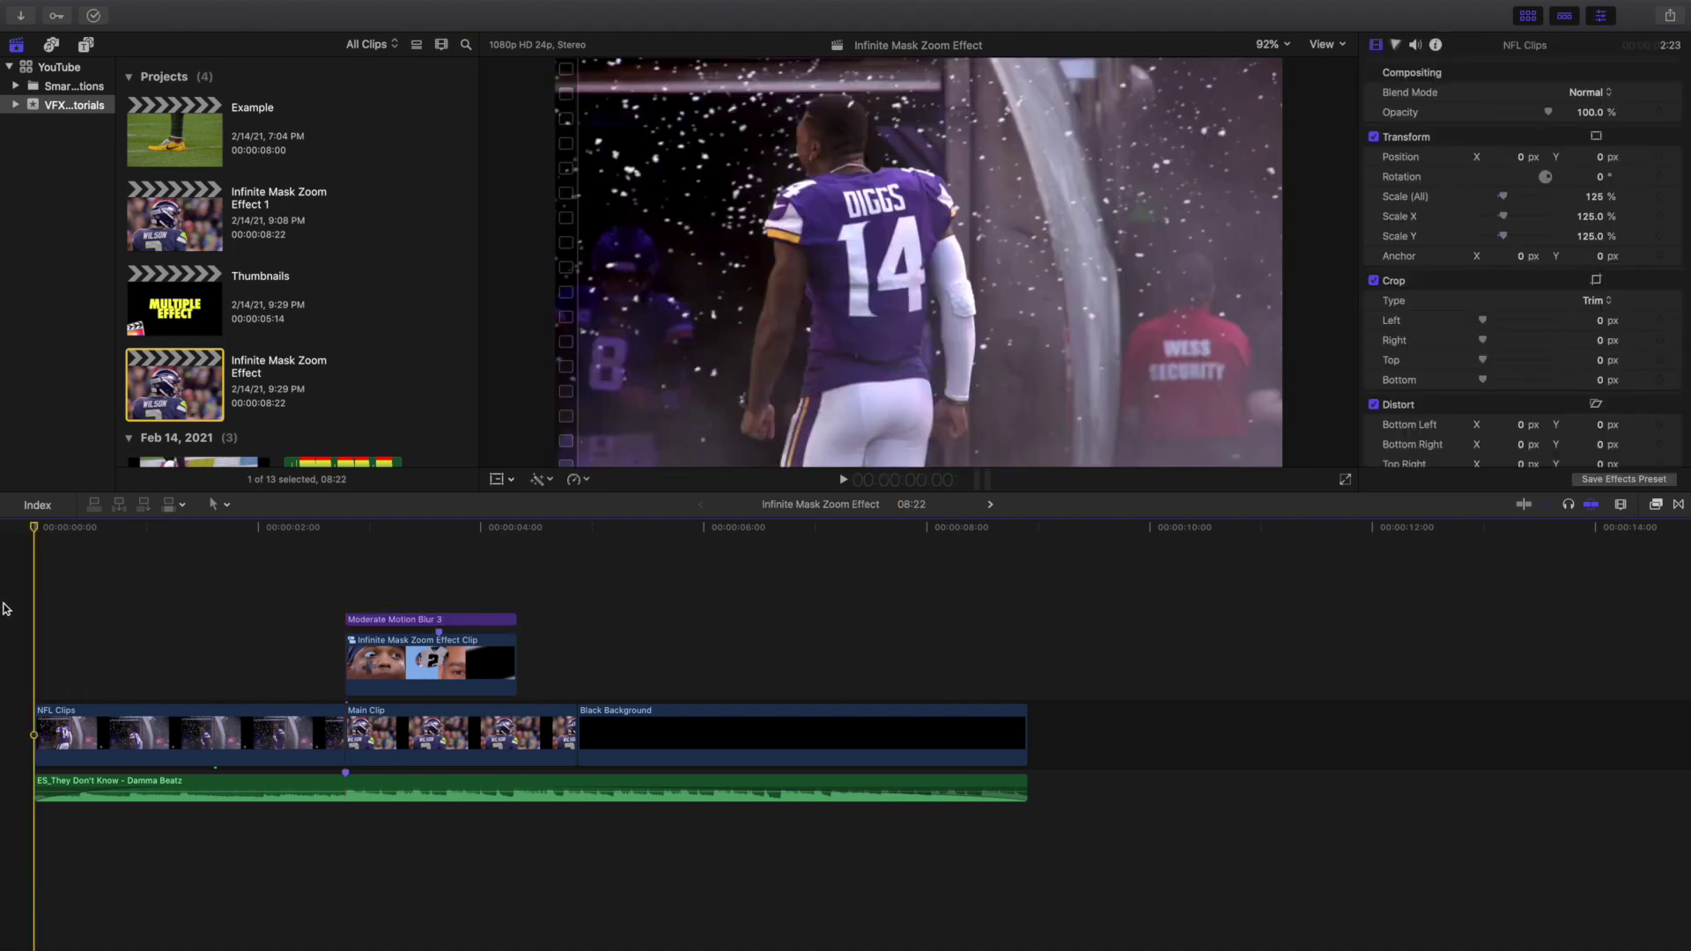
key("space")
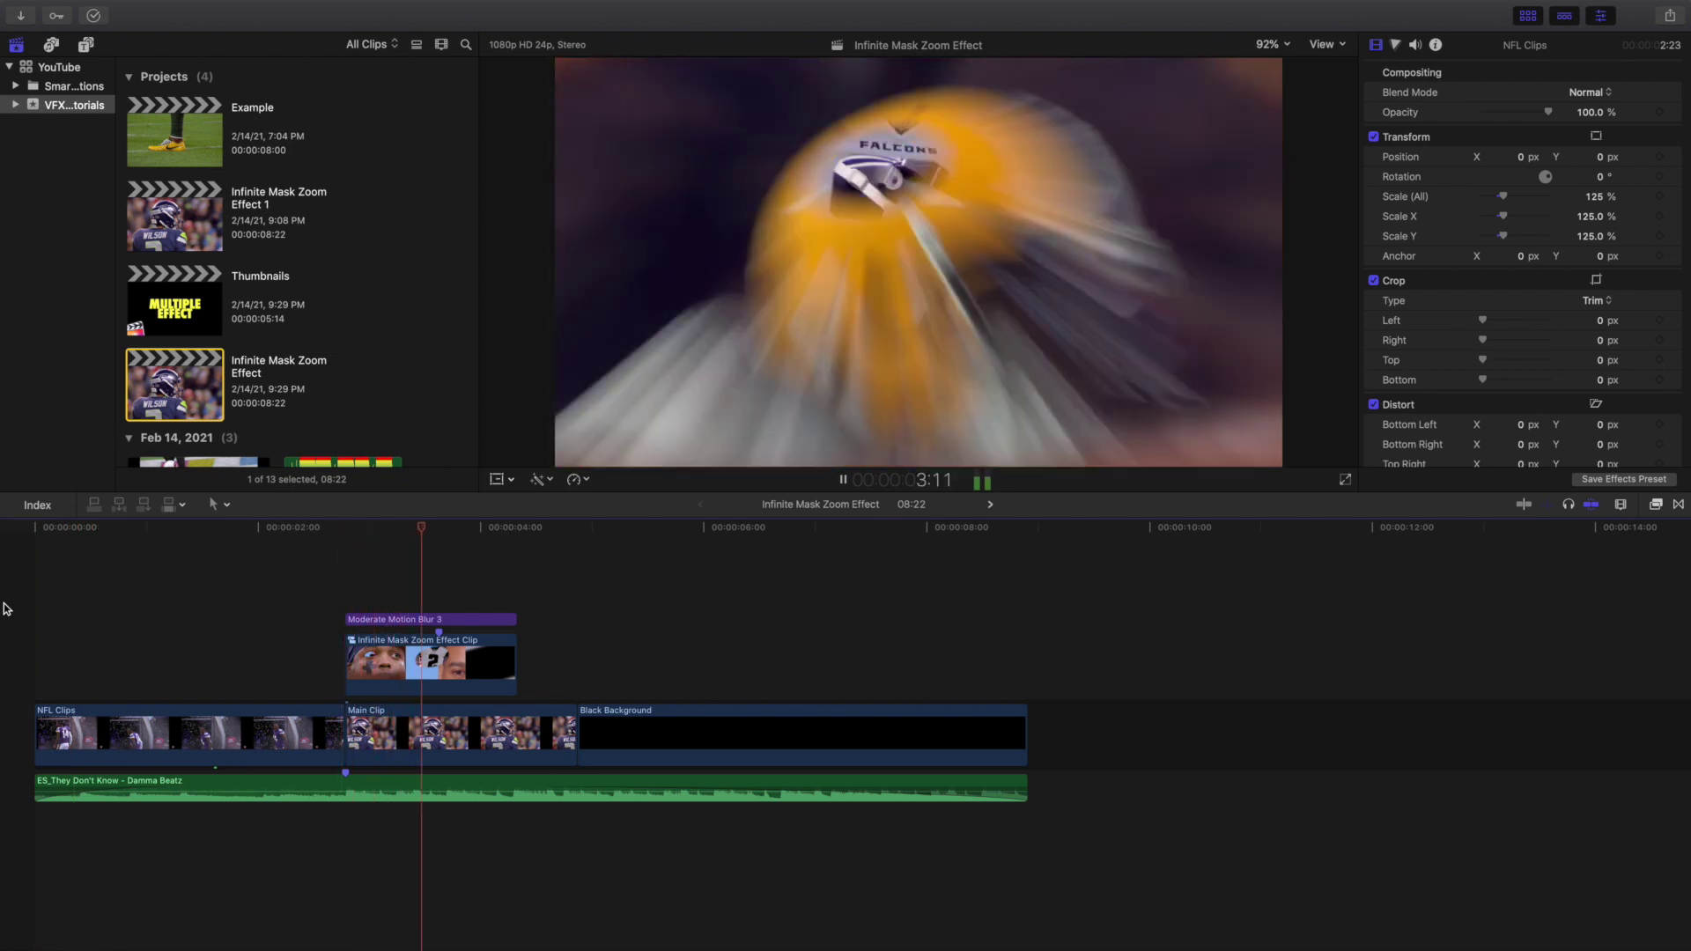
key("space")
left_click(346, 555)
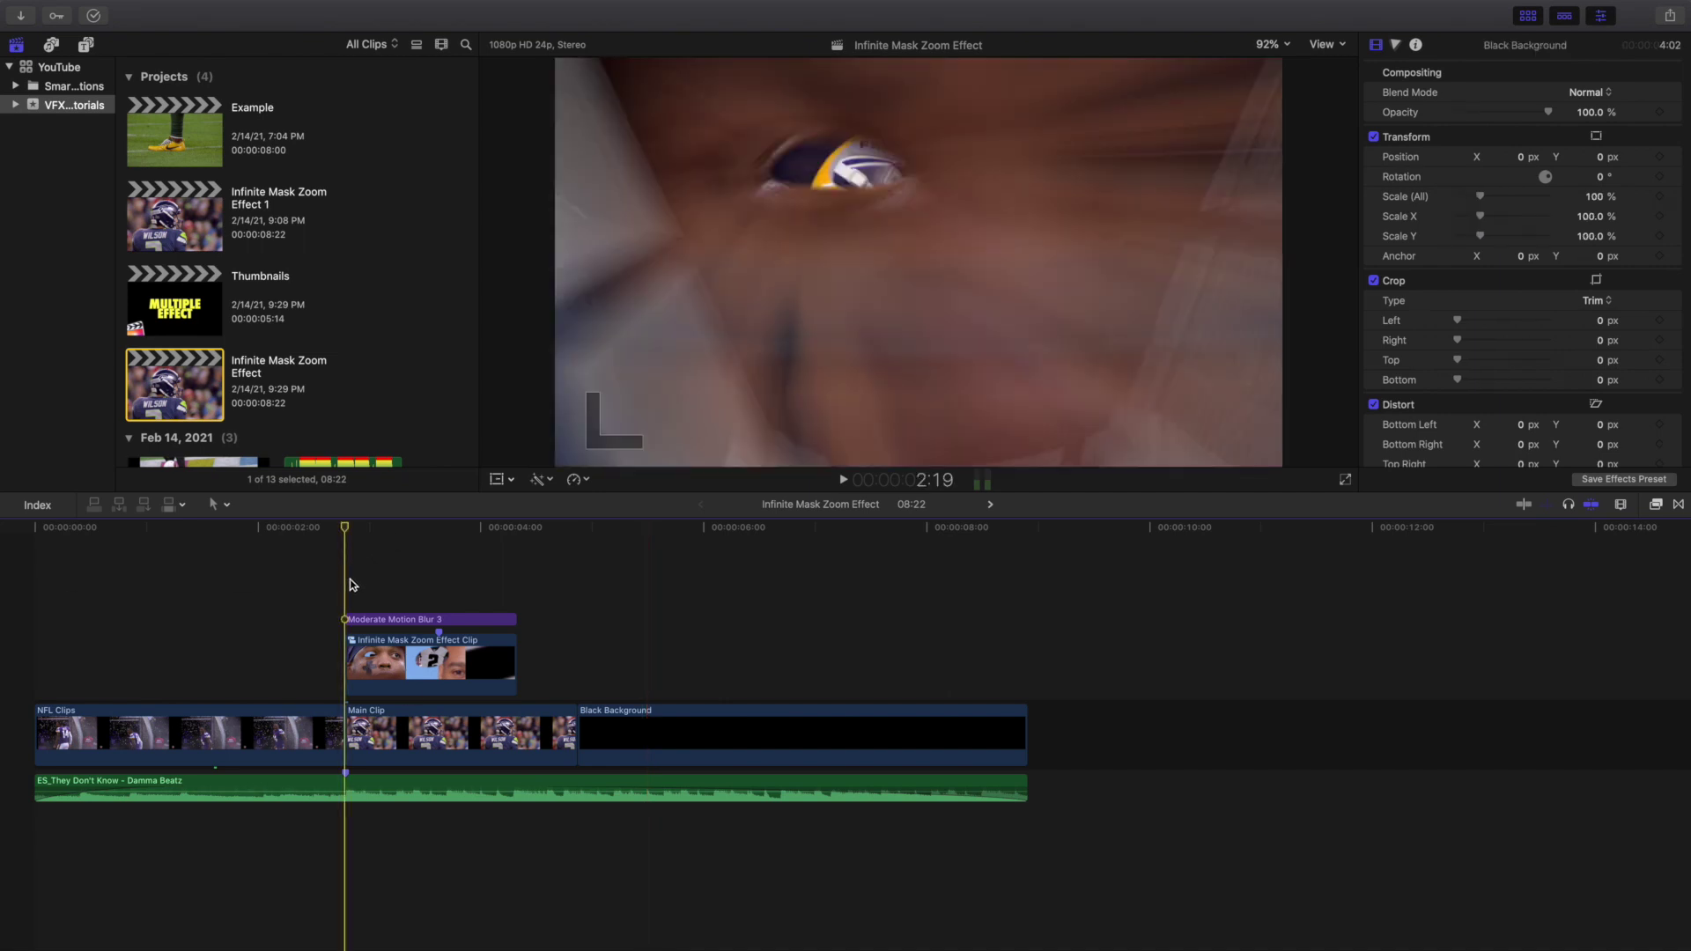
left_click(486, 736)
left_click(555, 683)
left_click(552, 712)
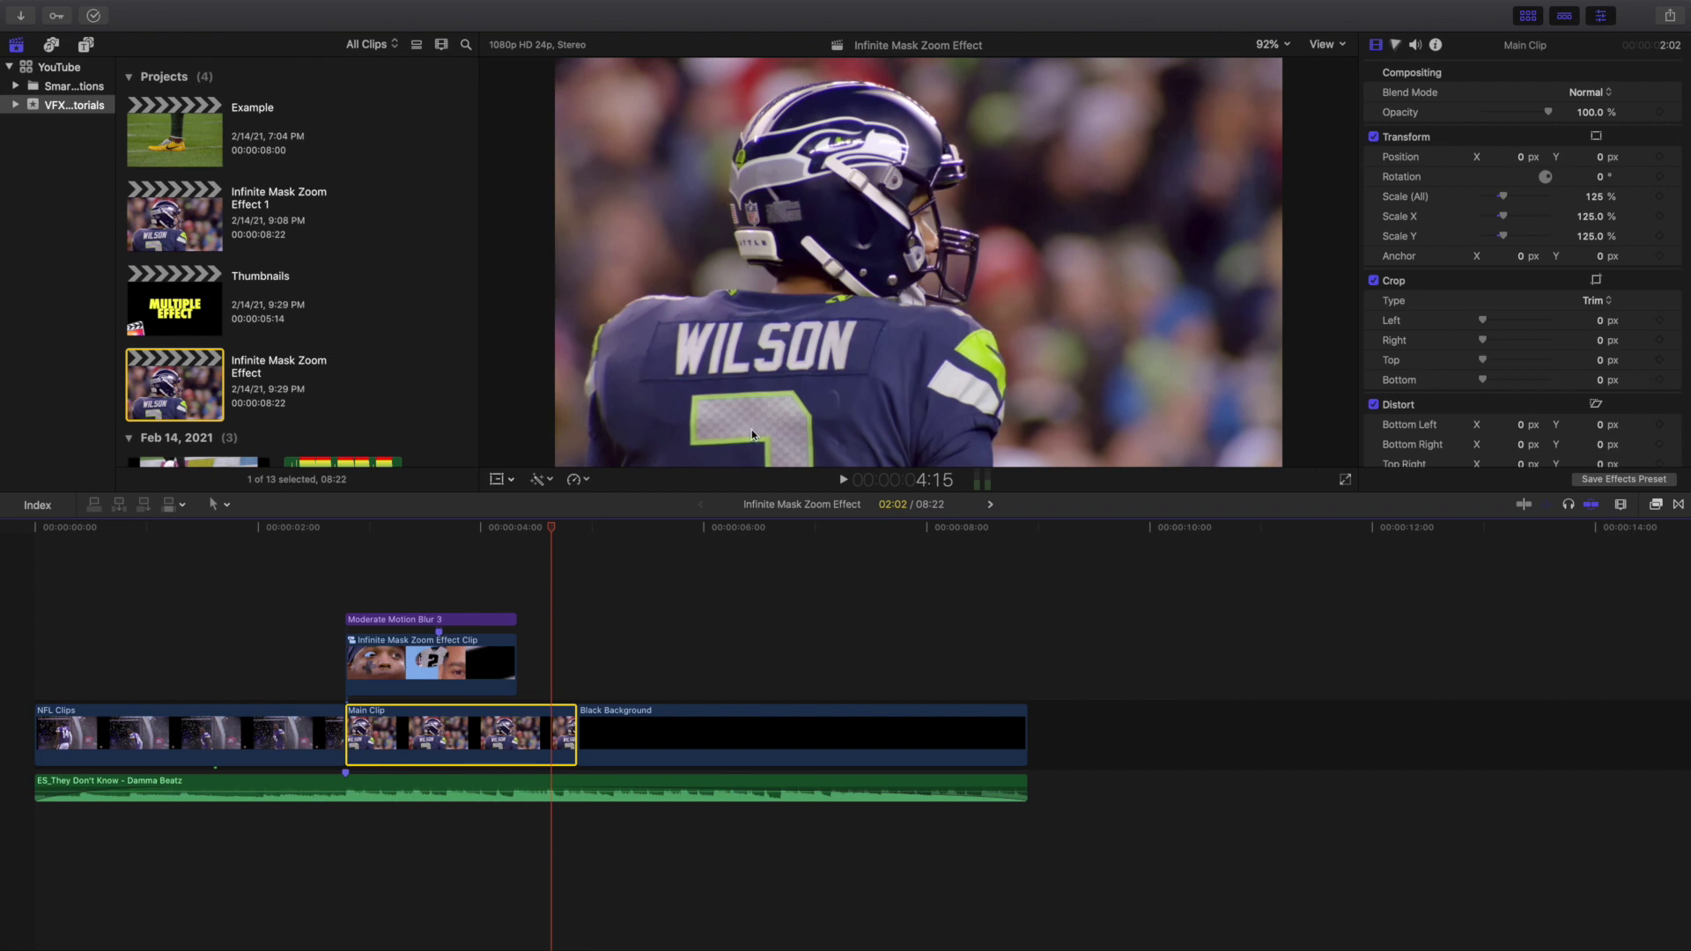
left_click(13, 651)
- Replay the project from the start twice, stopping at 3:09 on the yellow-helmeted player
key("Home")
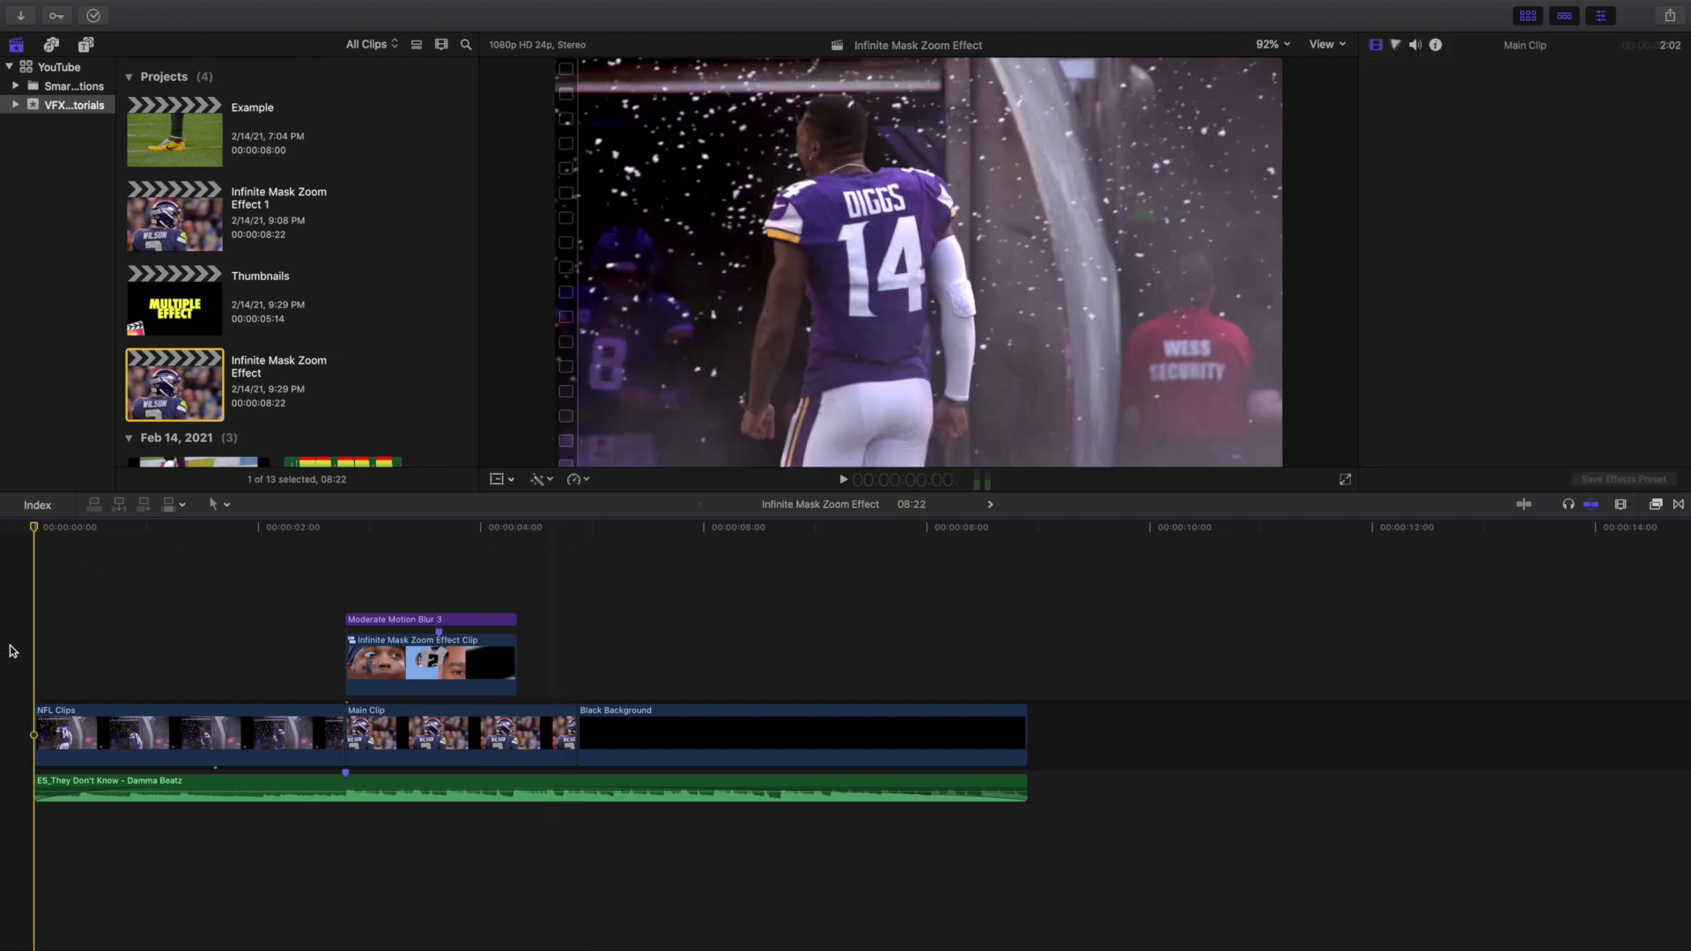
key("space")
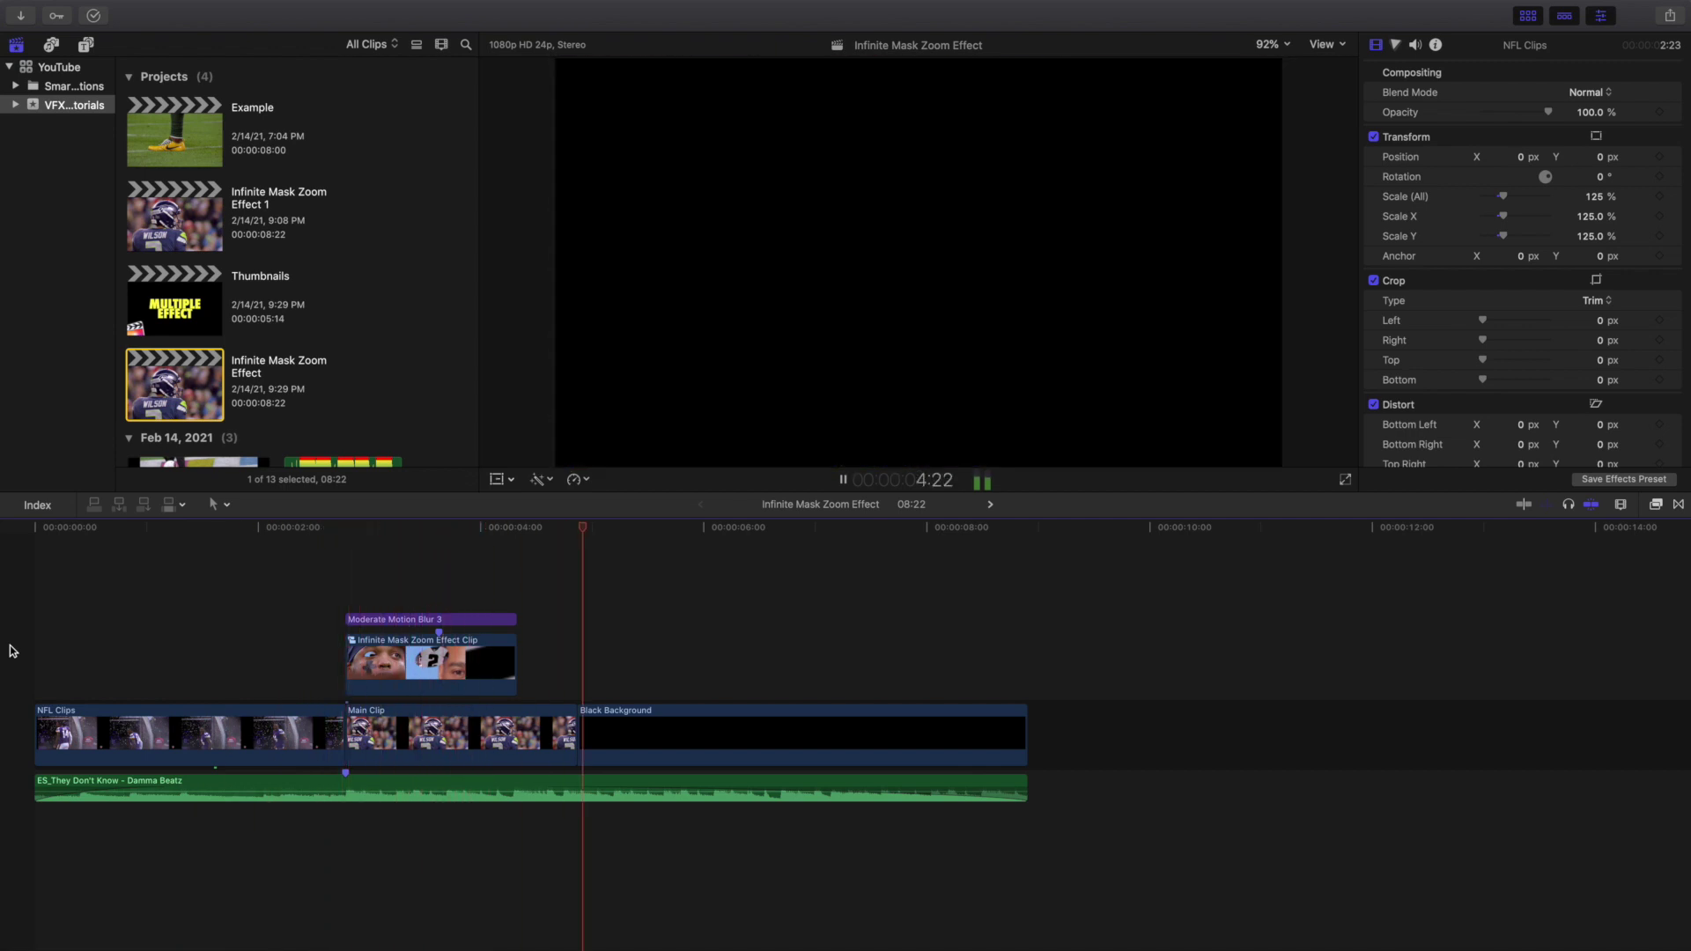
key("space")
key("Home")
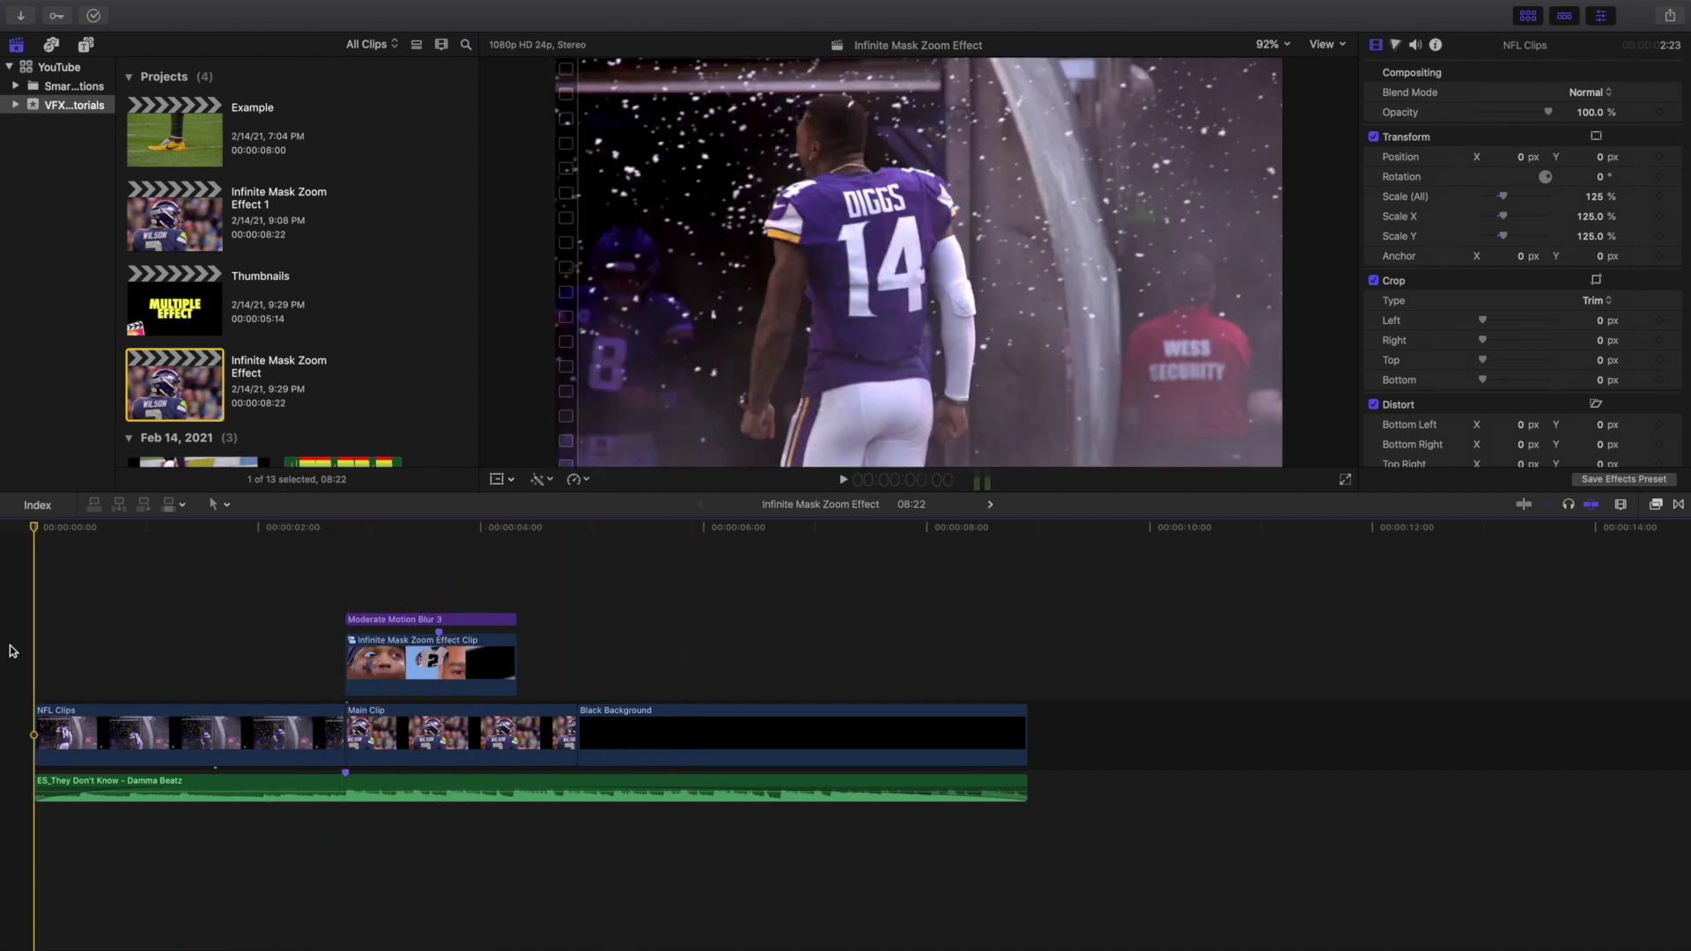
key("space")
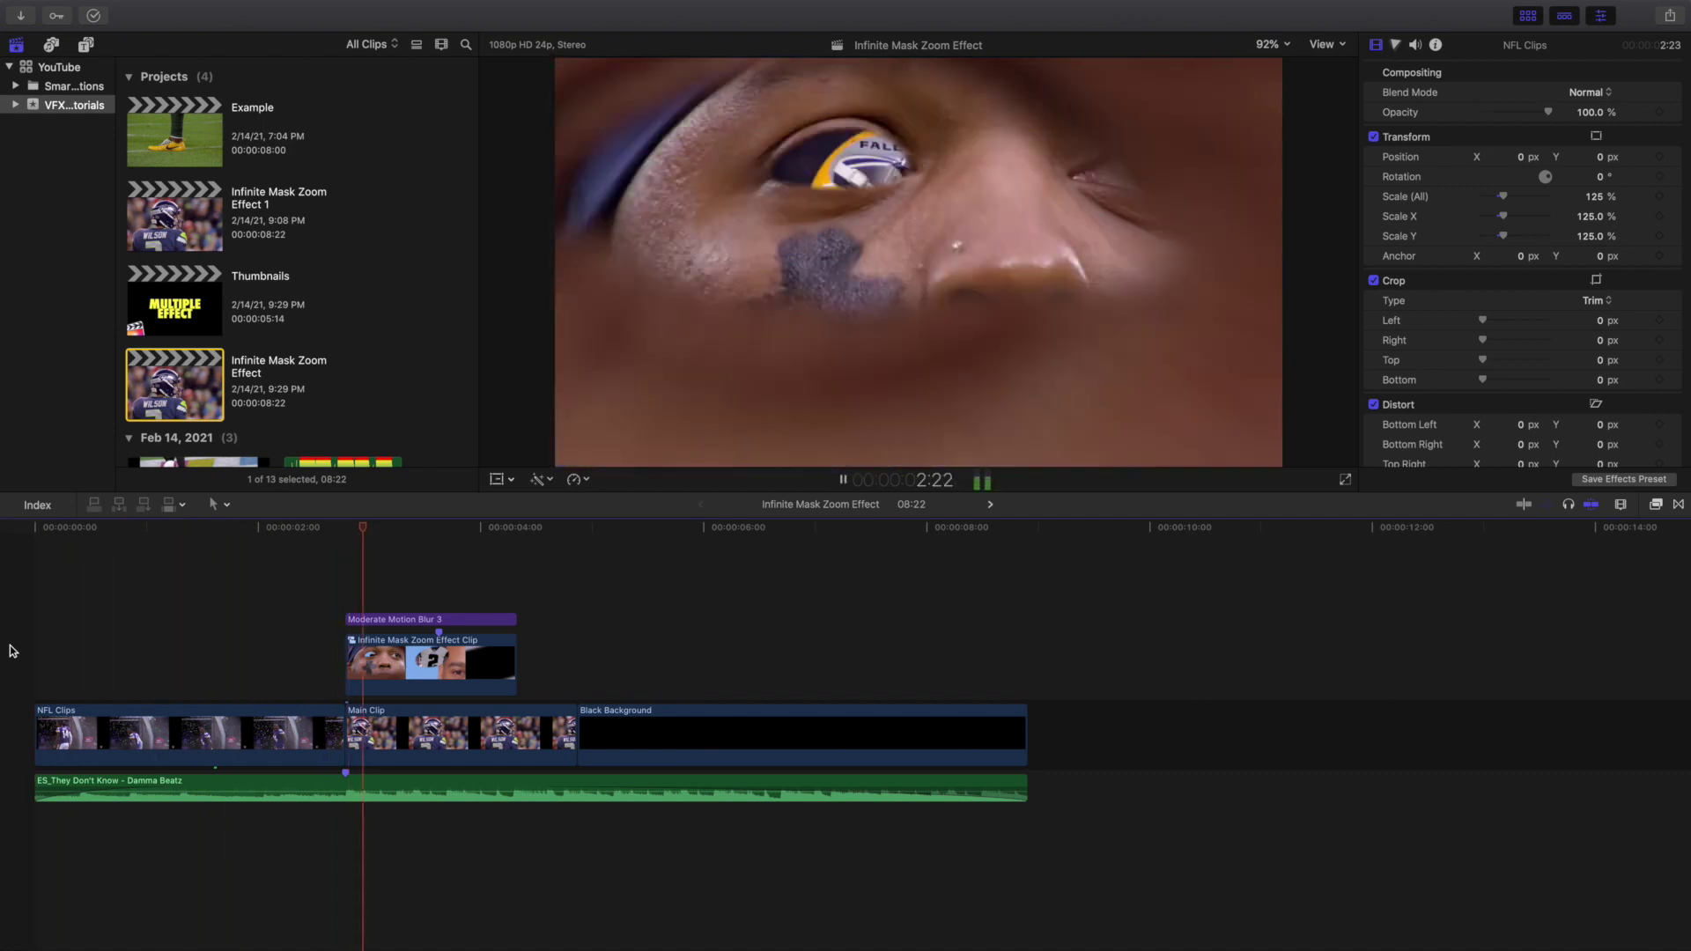
key("space")
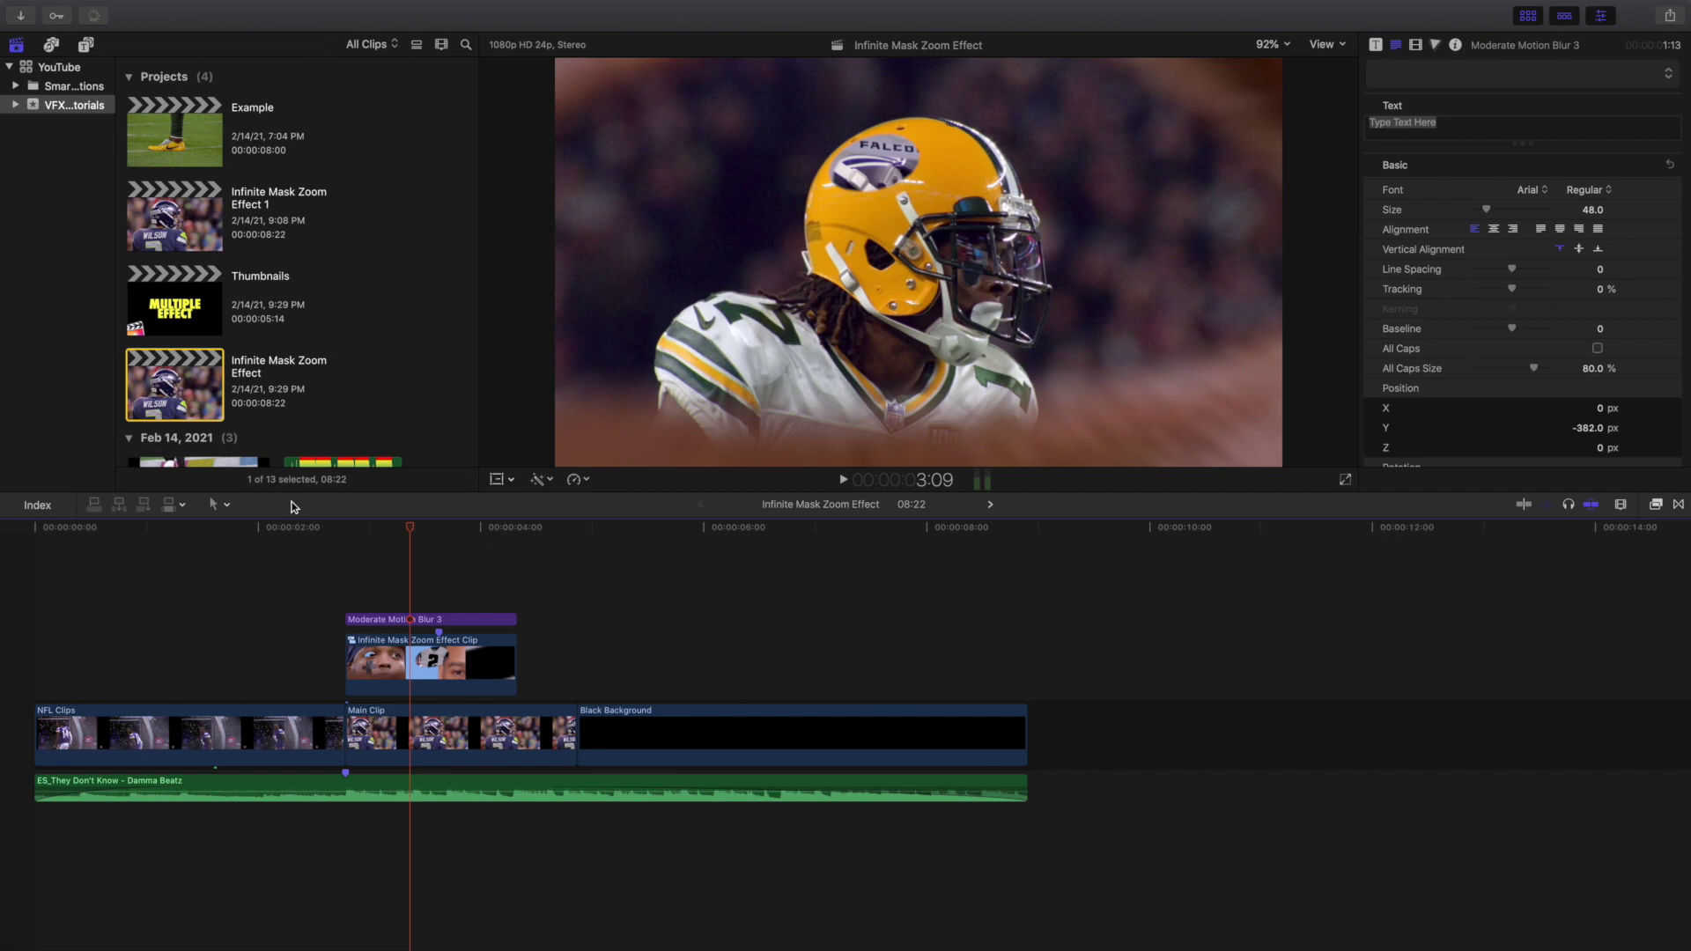